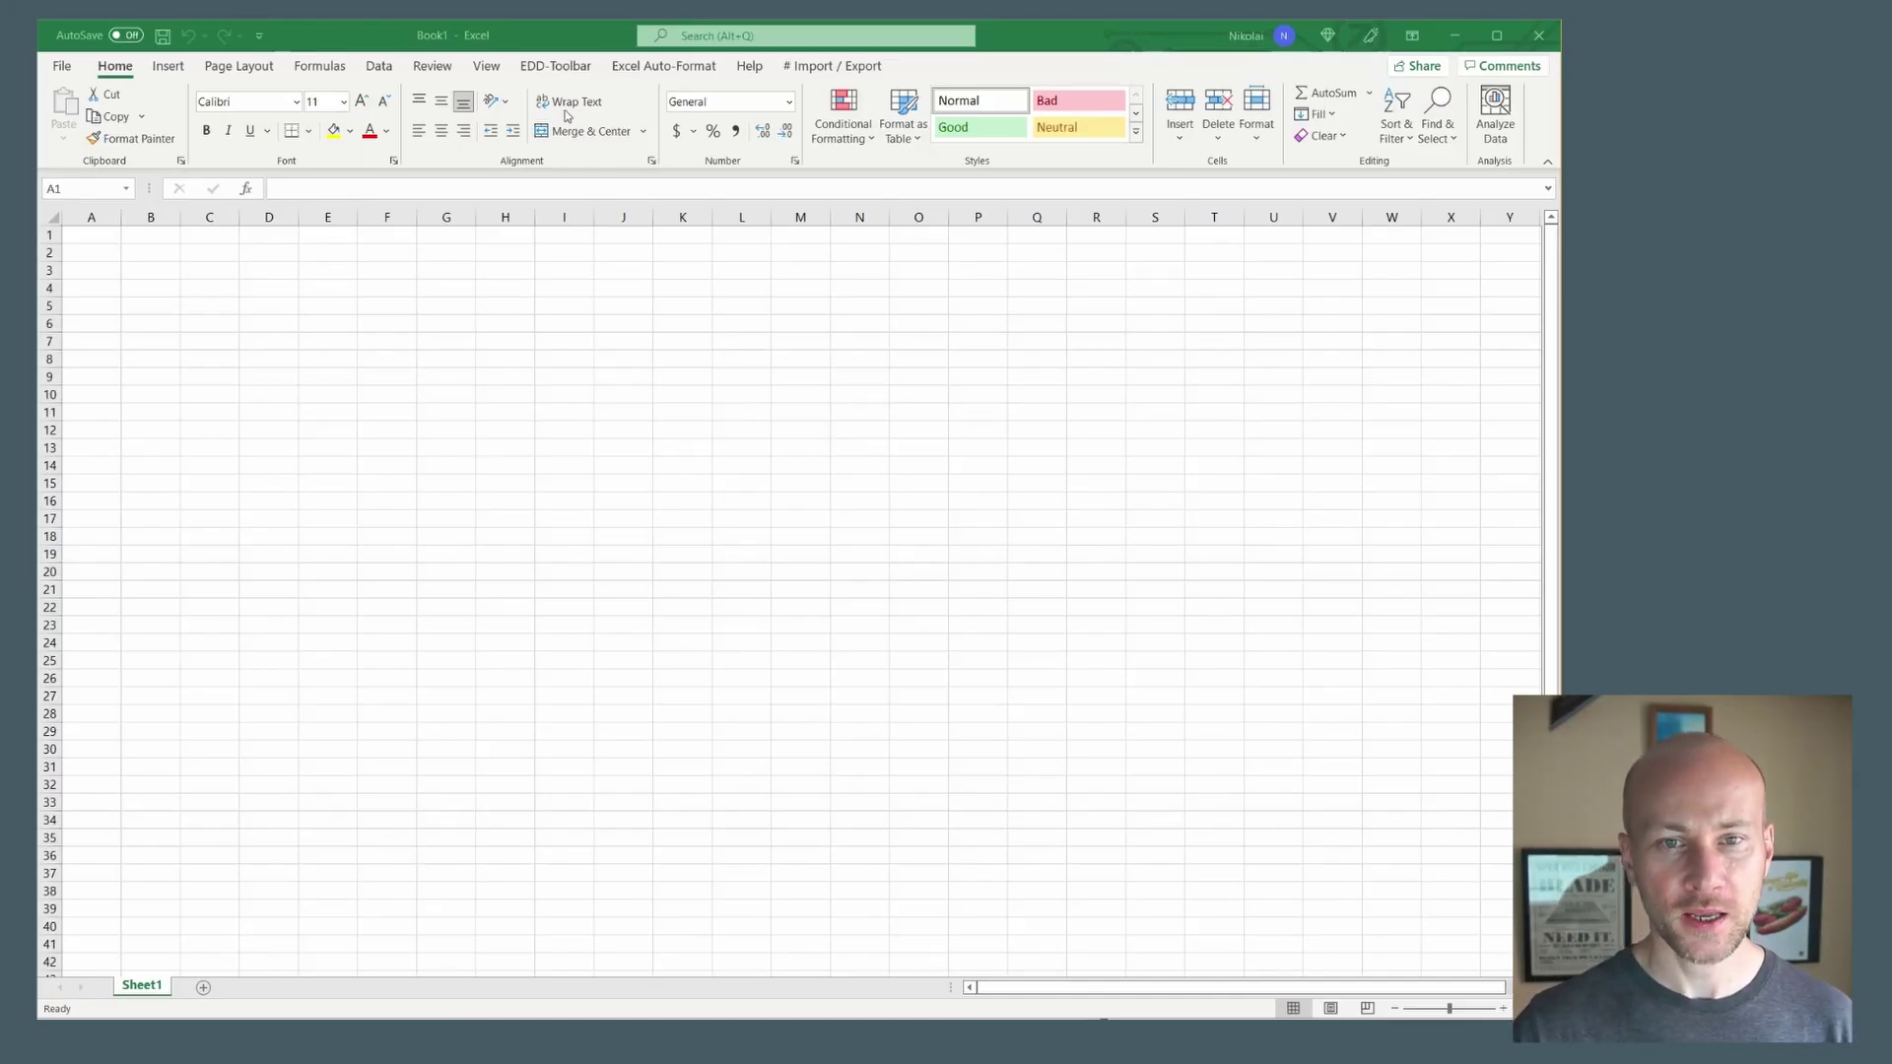
Look through the EDD-Toolbar and Excel Auto-Format add-in tabs to find the ZIP and PST import tools.
{"action": "left_click", "coordinate": [568, 71]}
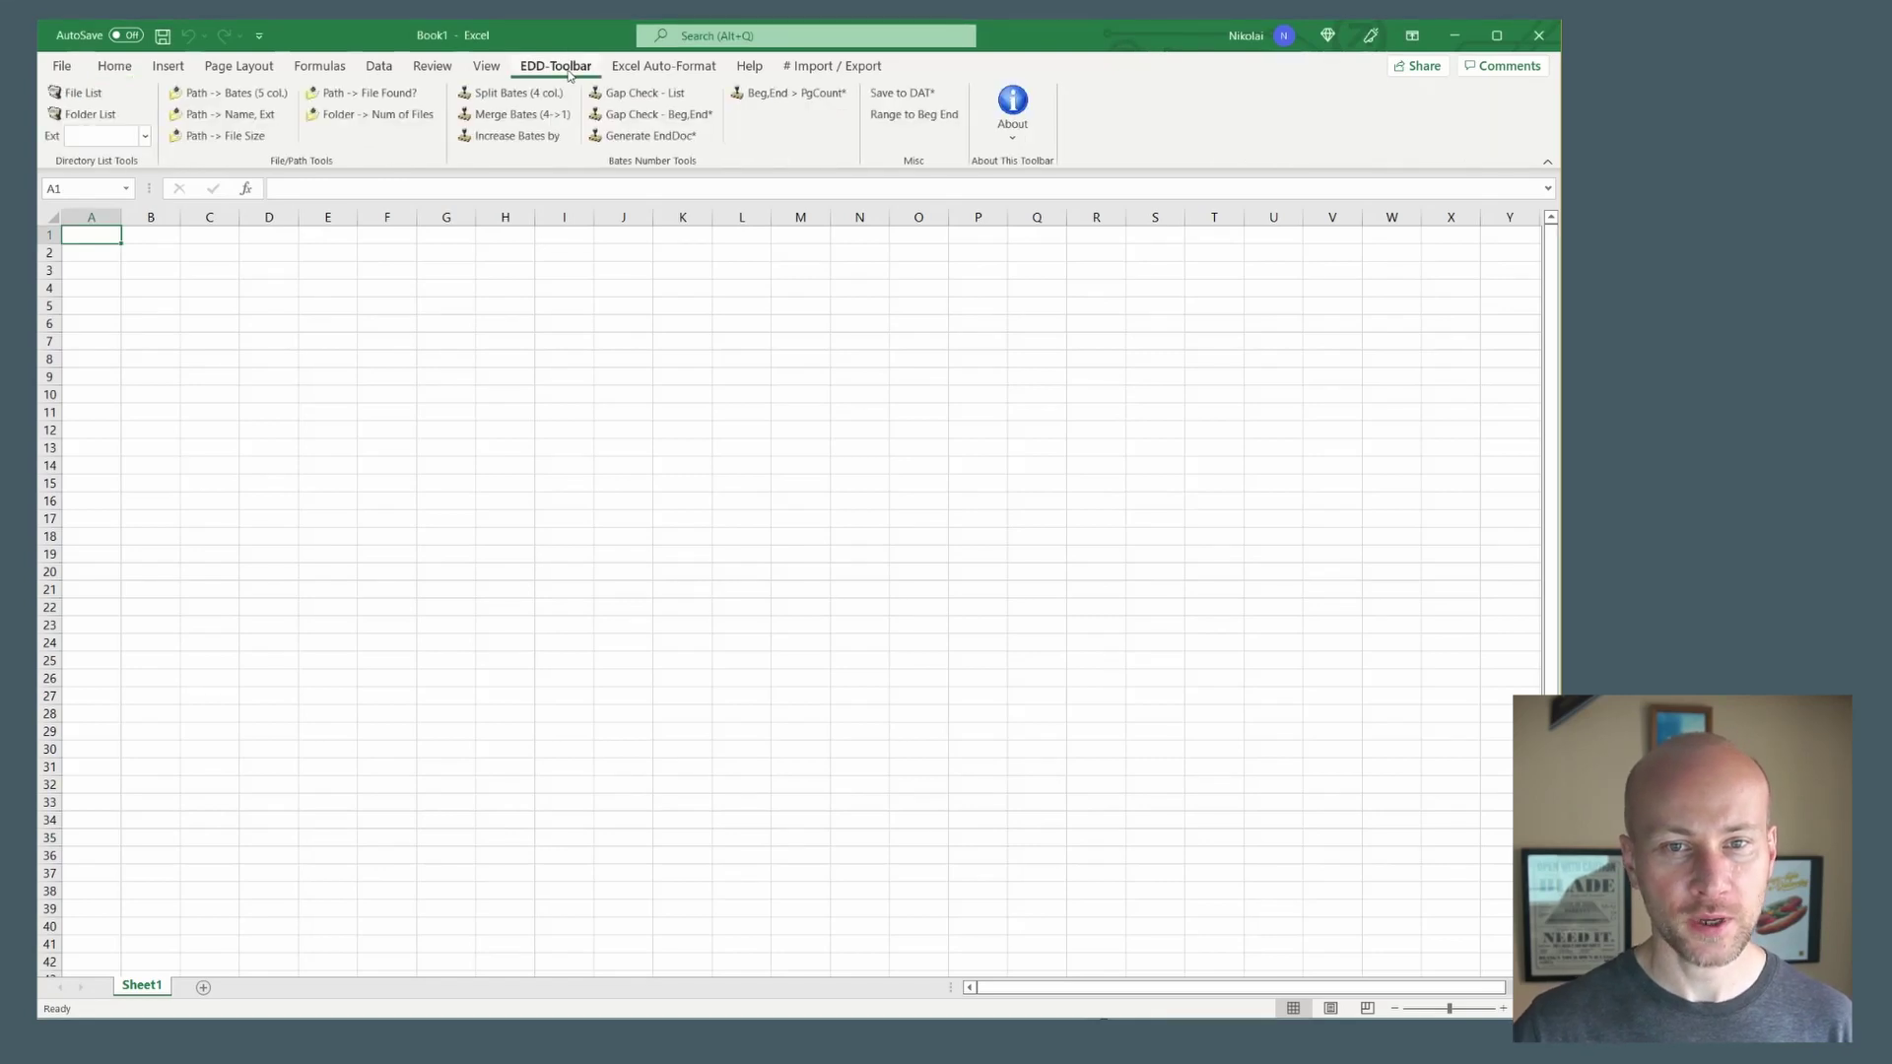
{"action": "left_click", "coordinate": [624, 71]}
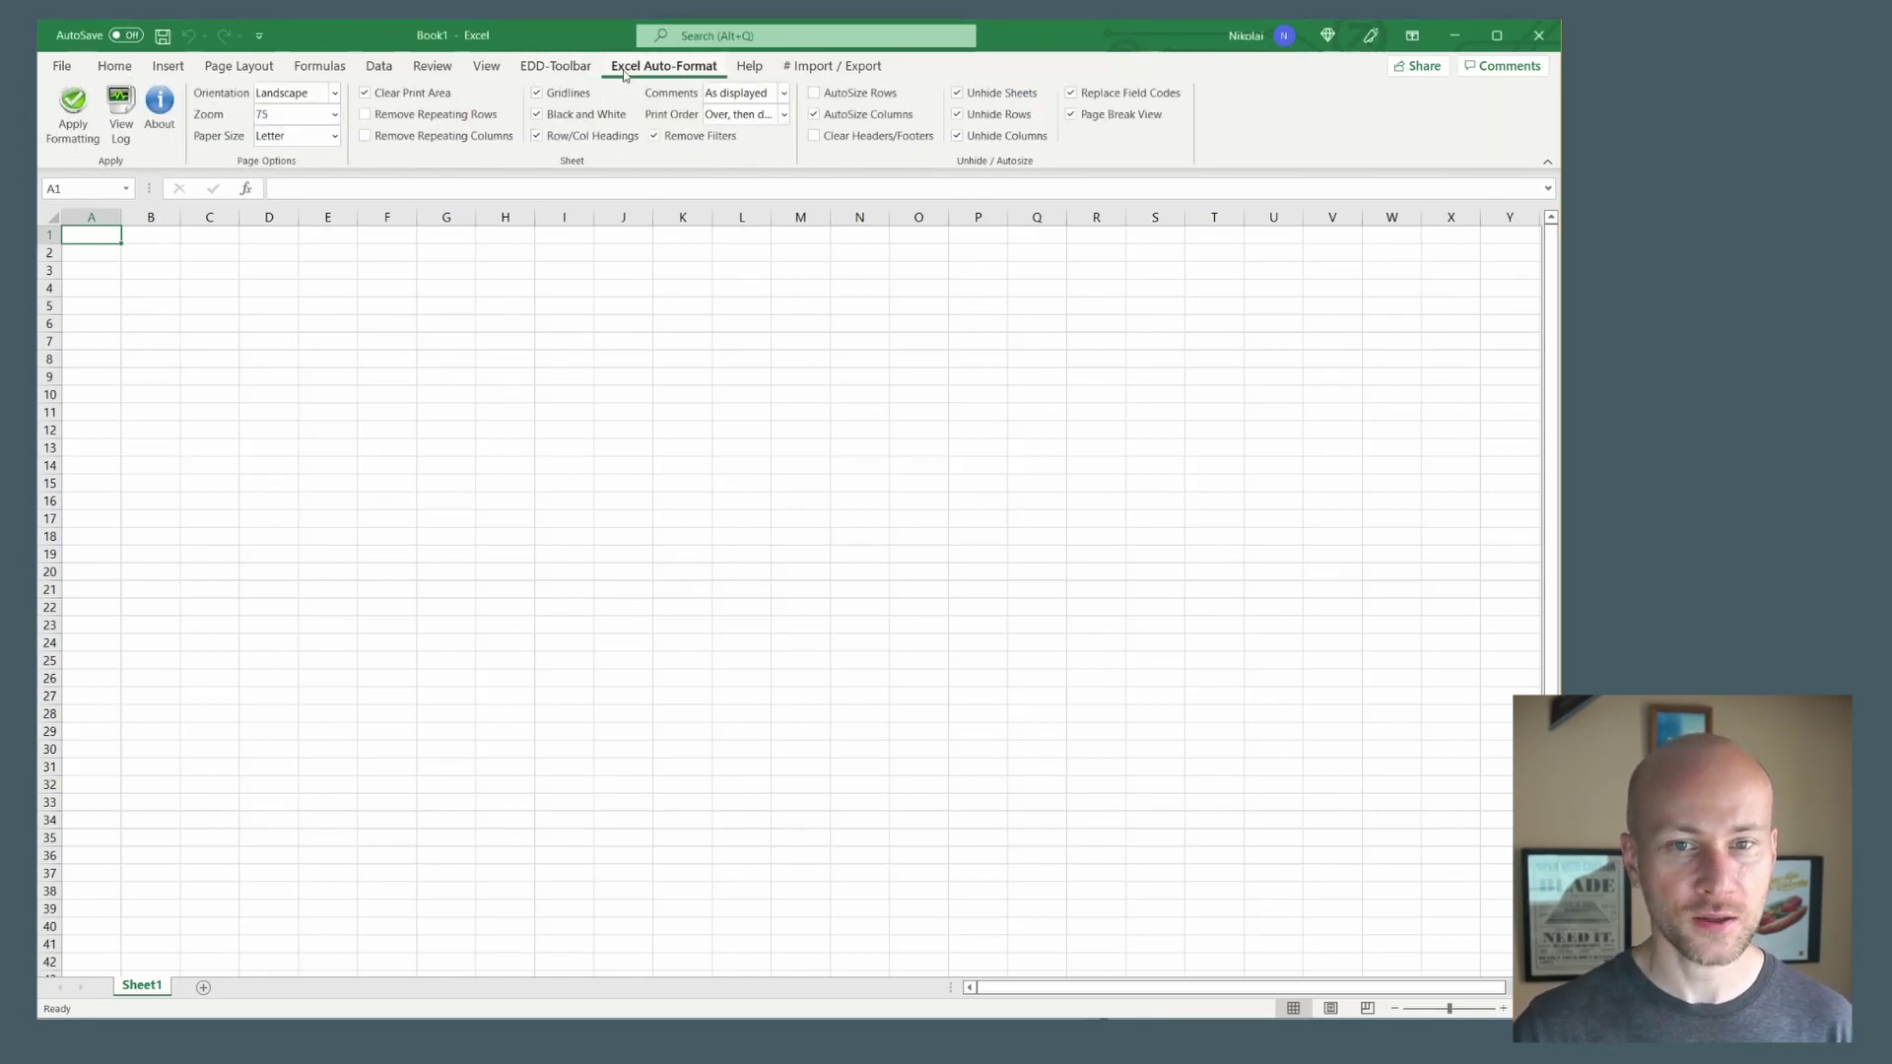
{"action": "scroll", "coordinate": [623, 74], "scroll_direction": "up", "scroll_amount": 1}
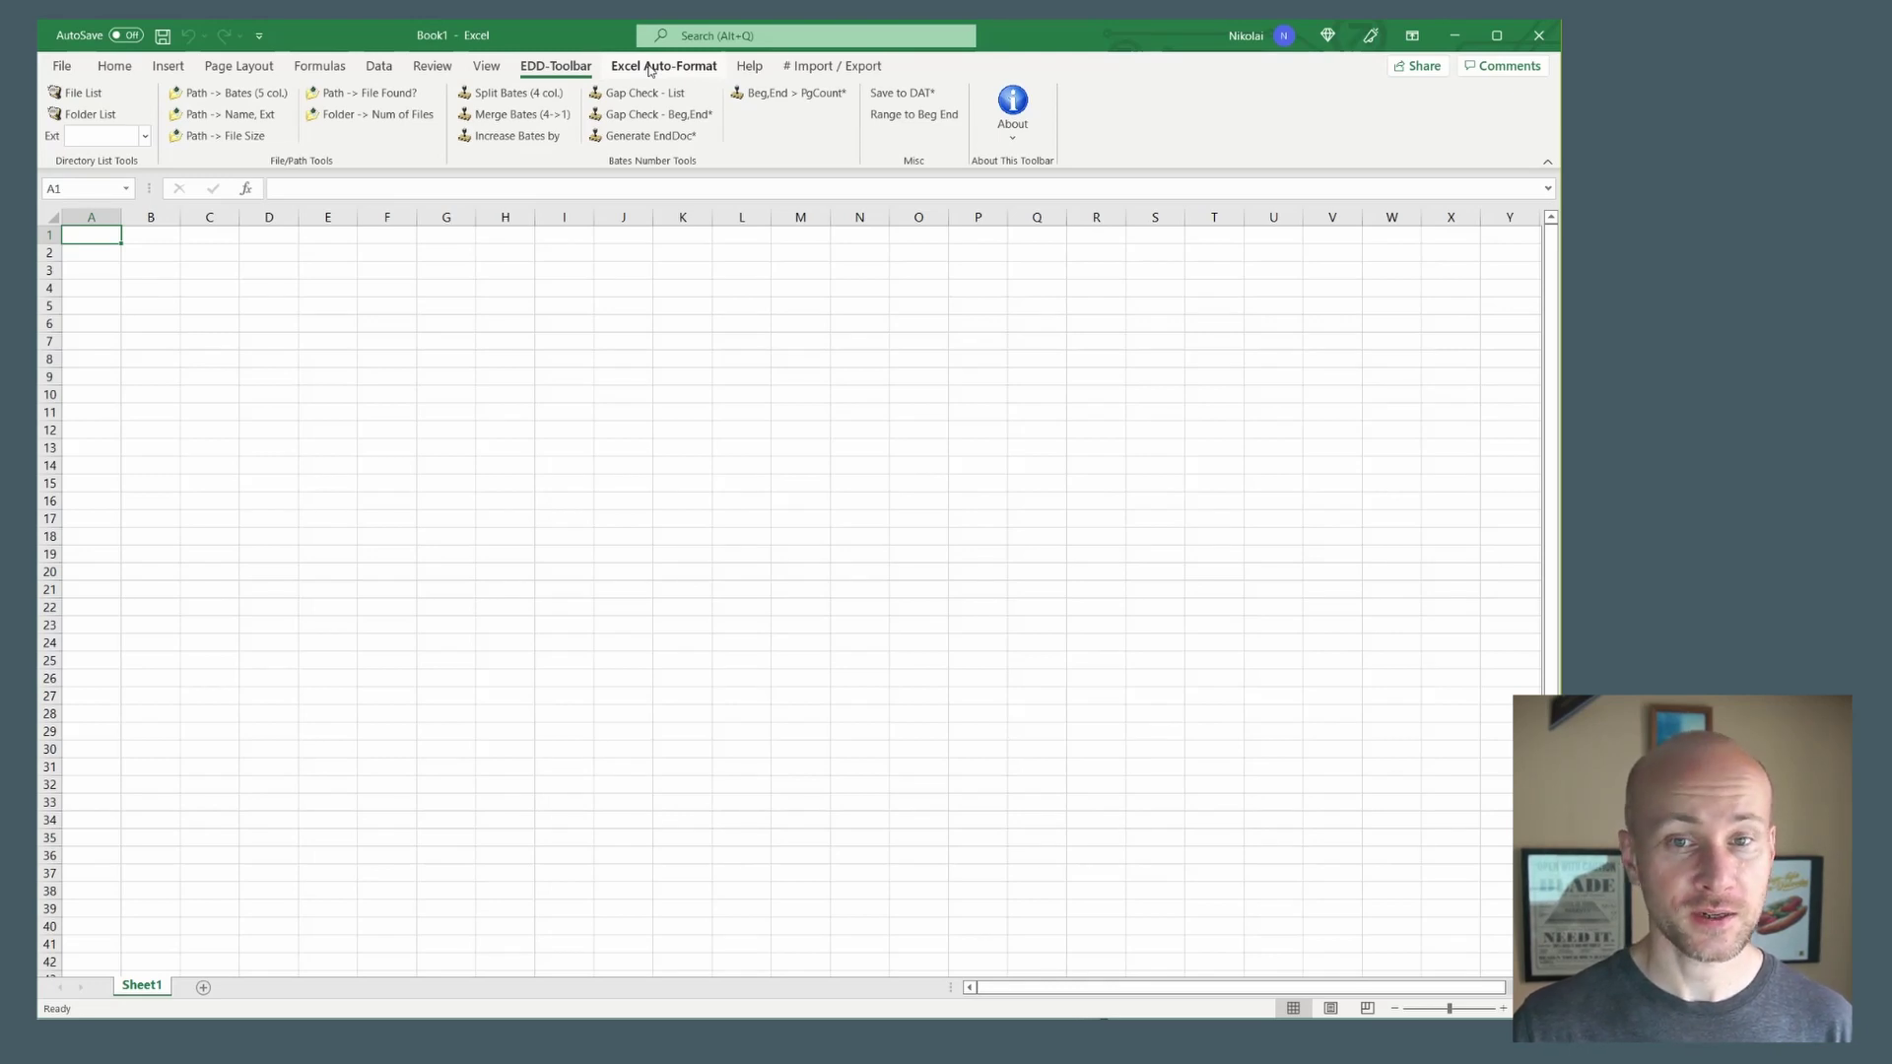
{"action": "scroll", "coordinate": [746, 71], "scroll_direction": "down", "scroll_amount": 3}
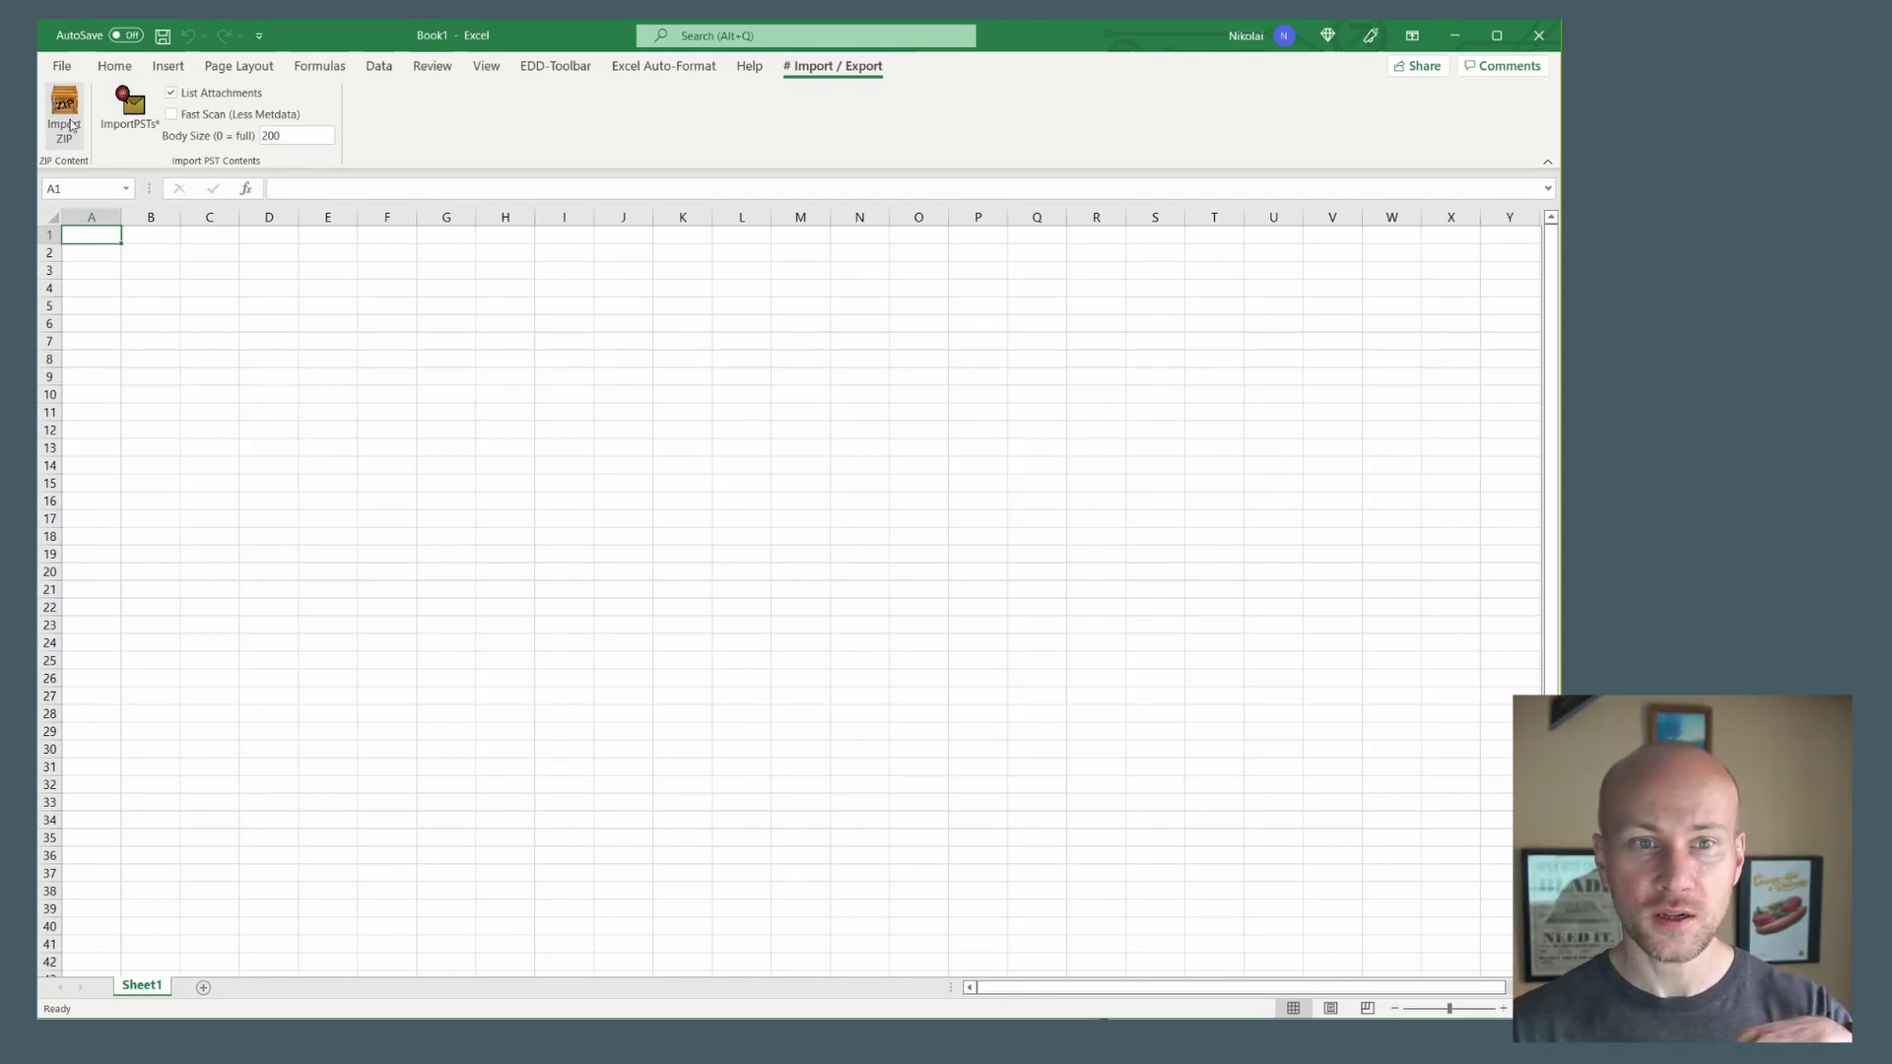
Import RoyalTS_6.00.51119.0.zip's file listing into Sheet1 and select the whole sheet.
{"action": "left_click", "coordinate": [71, 125]}
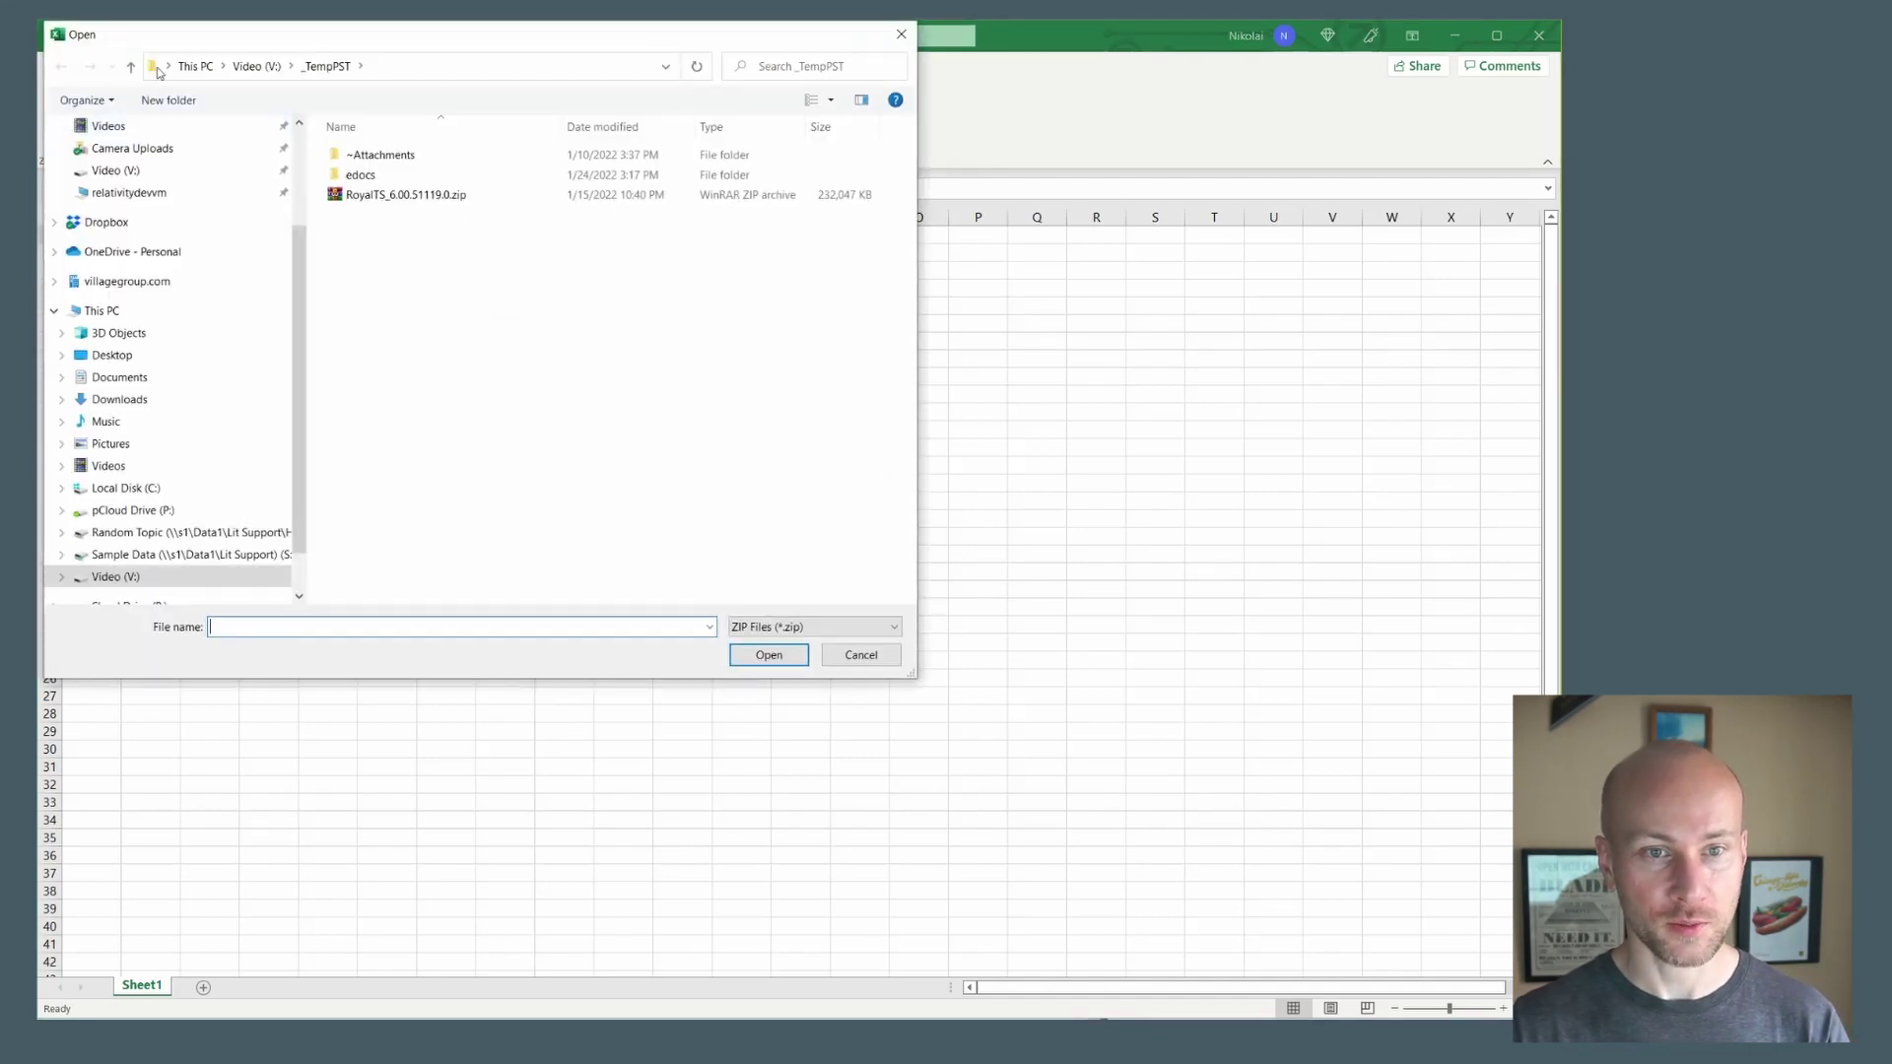
{"action": "left_click", "coordinate": [413, 200]}
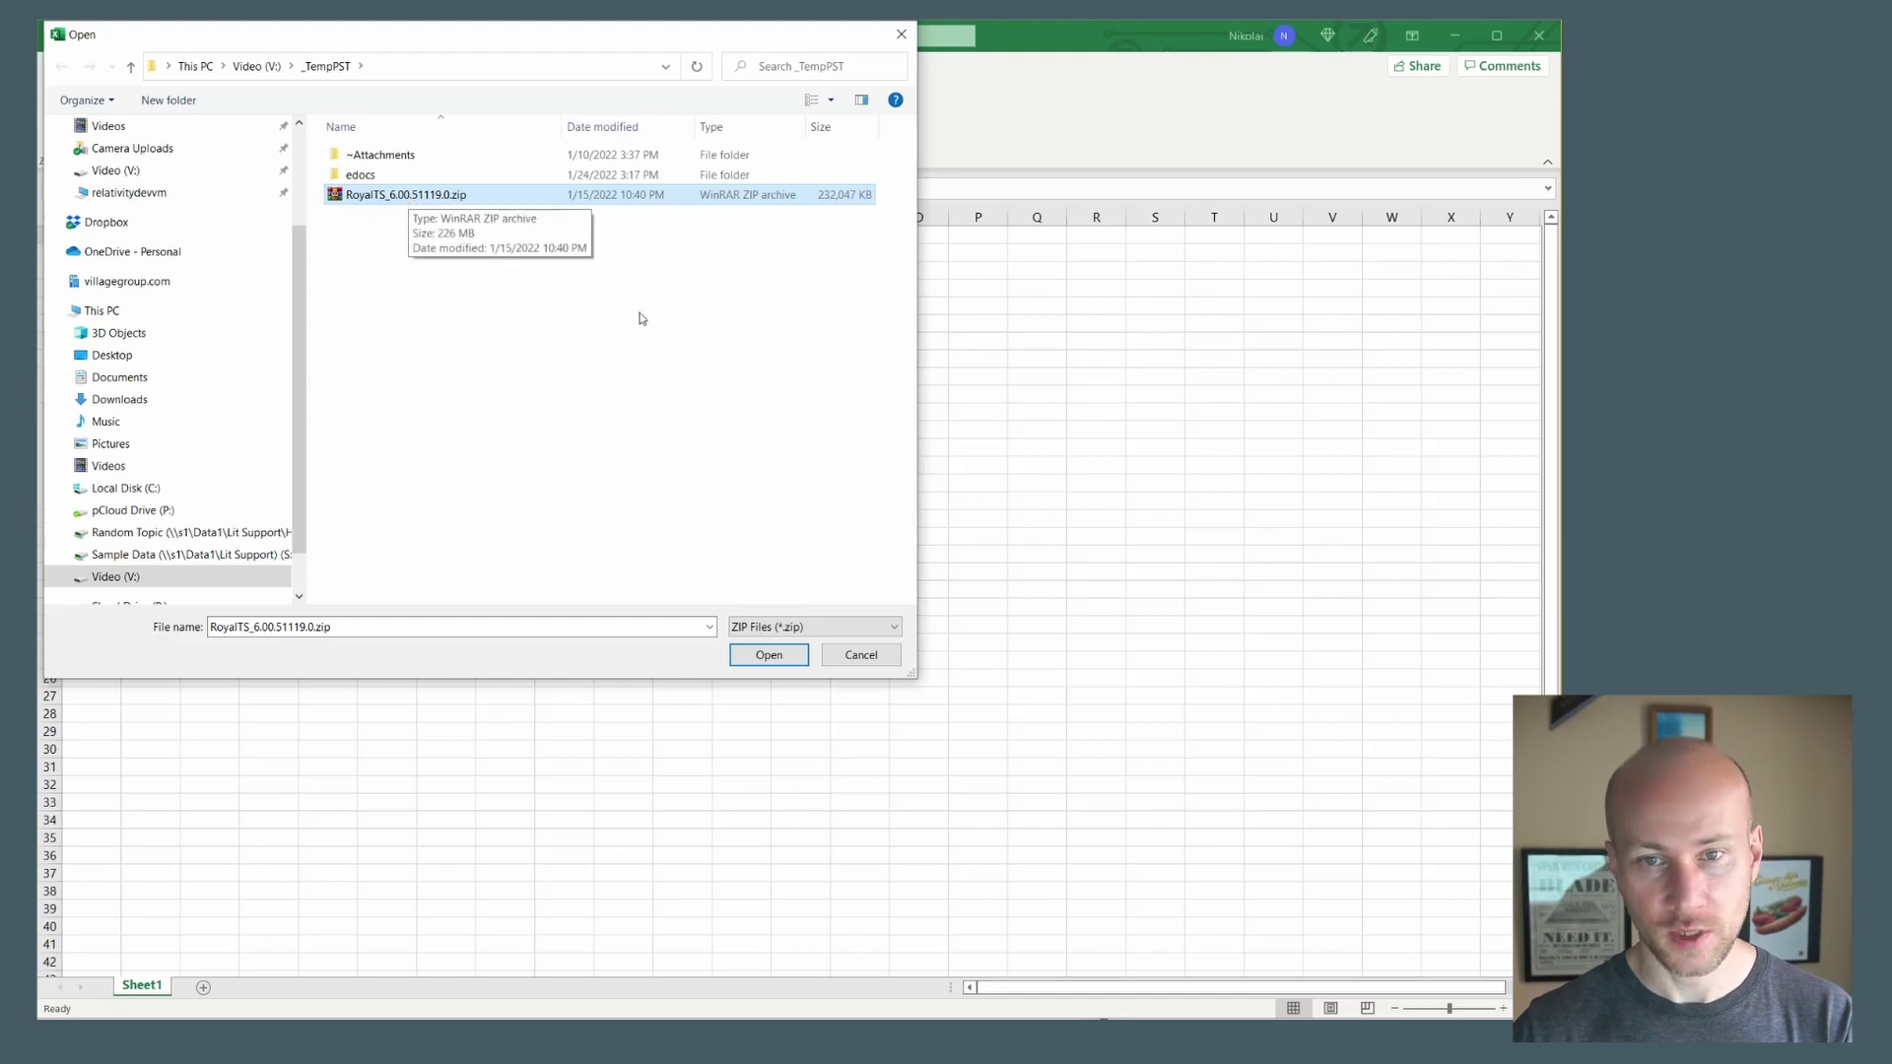
{"action": "left_click", "coordinate": [759, 655]}
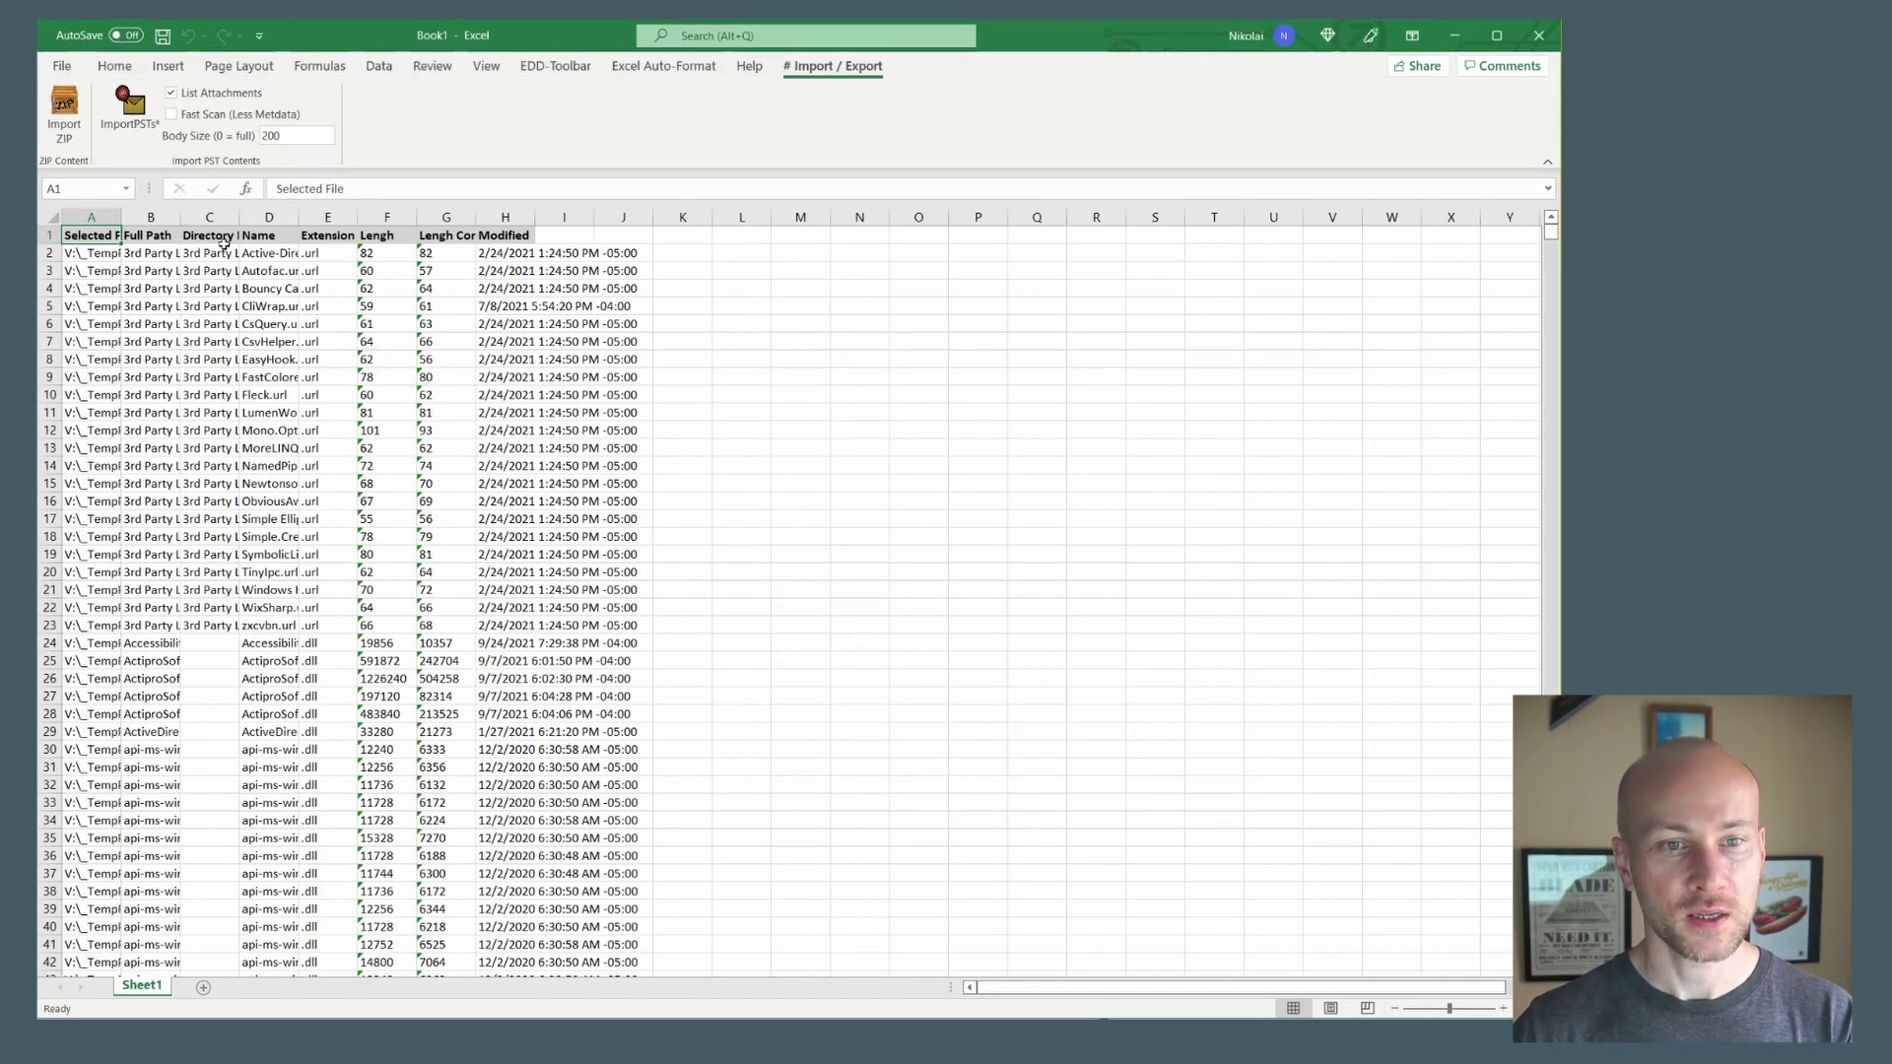
{"action": "left_click", "coordinate": [43, 219]}
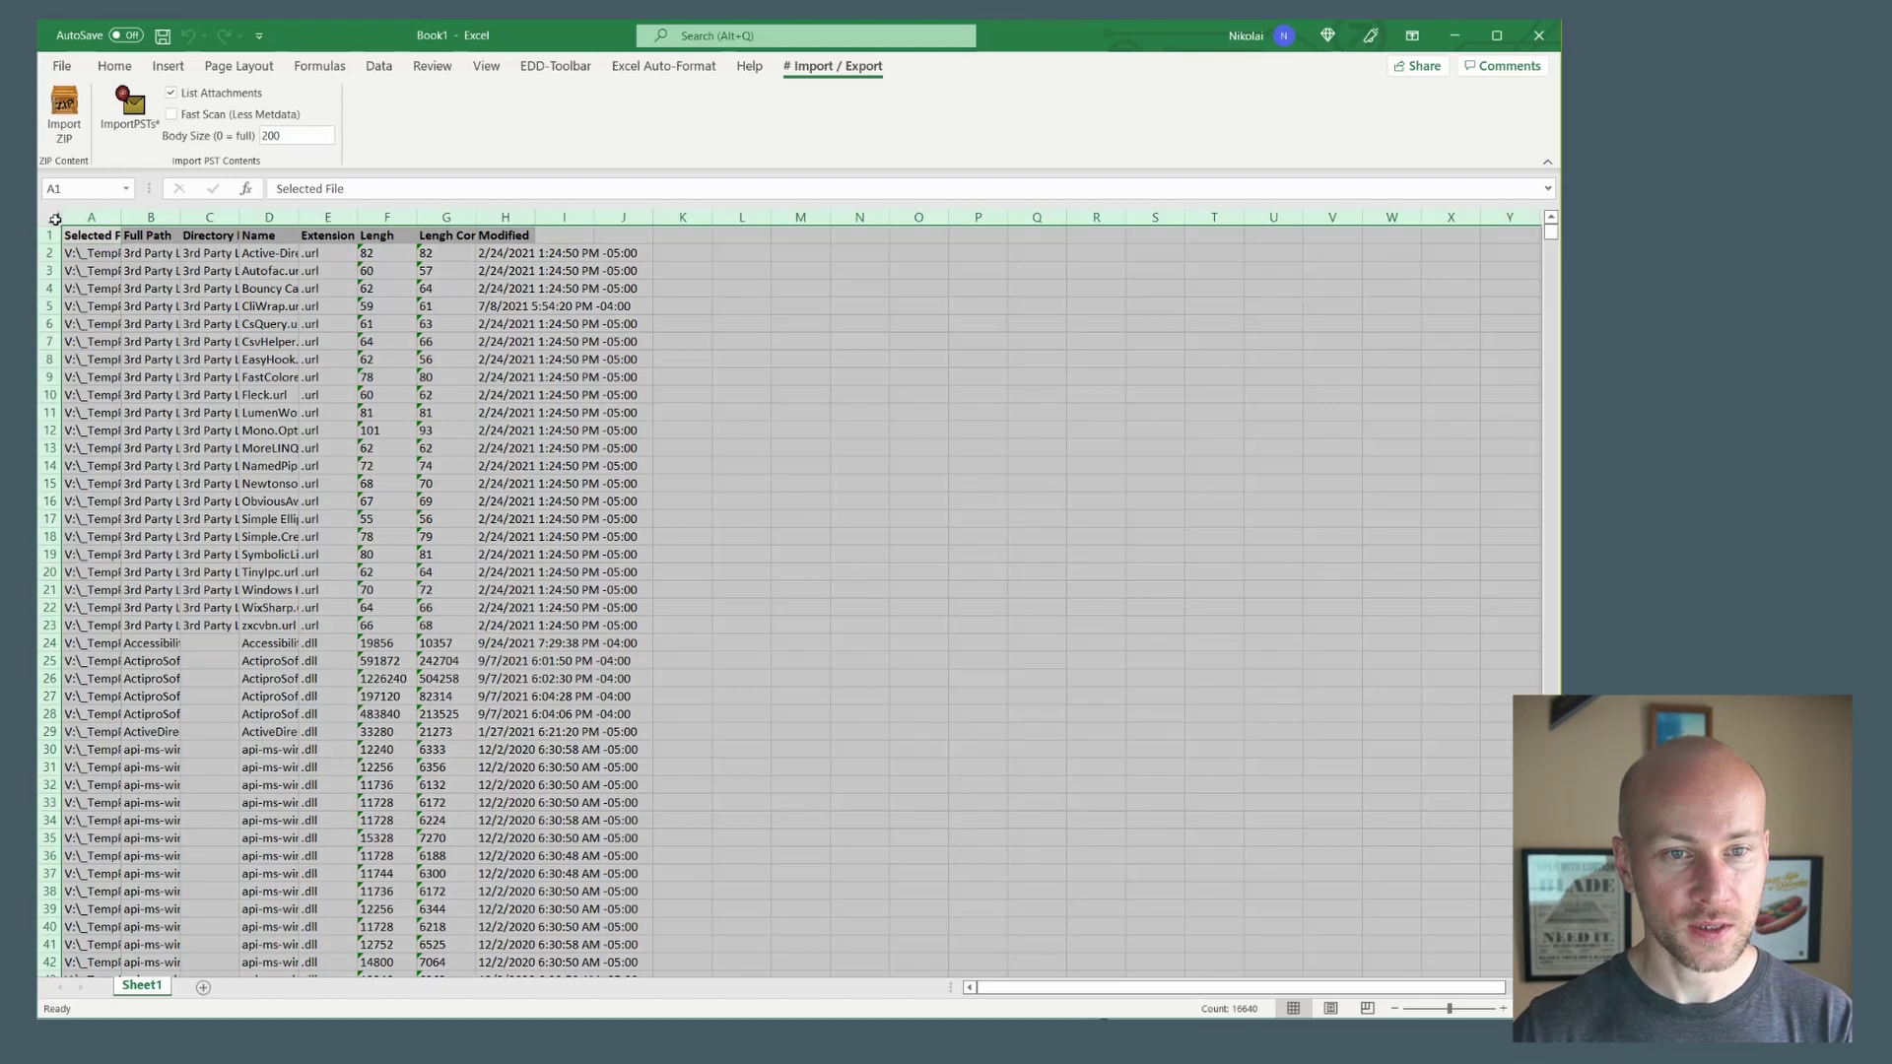
Auto-fit all columns, then widen columns A, D and H for full paths, file names and dates.
{"action": "double_click", "coordinate": [121, 217]}
{"action": "left_click", "coordinate": [172, 274]}
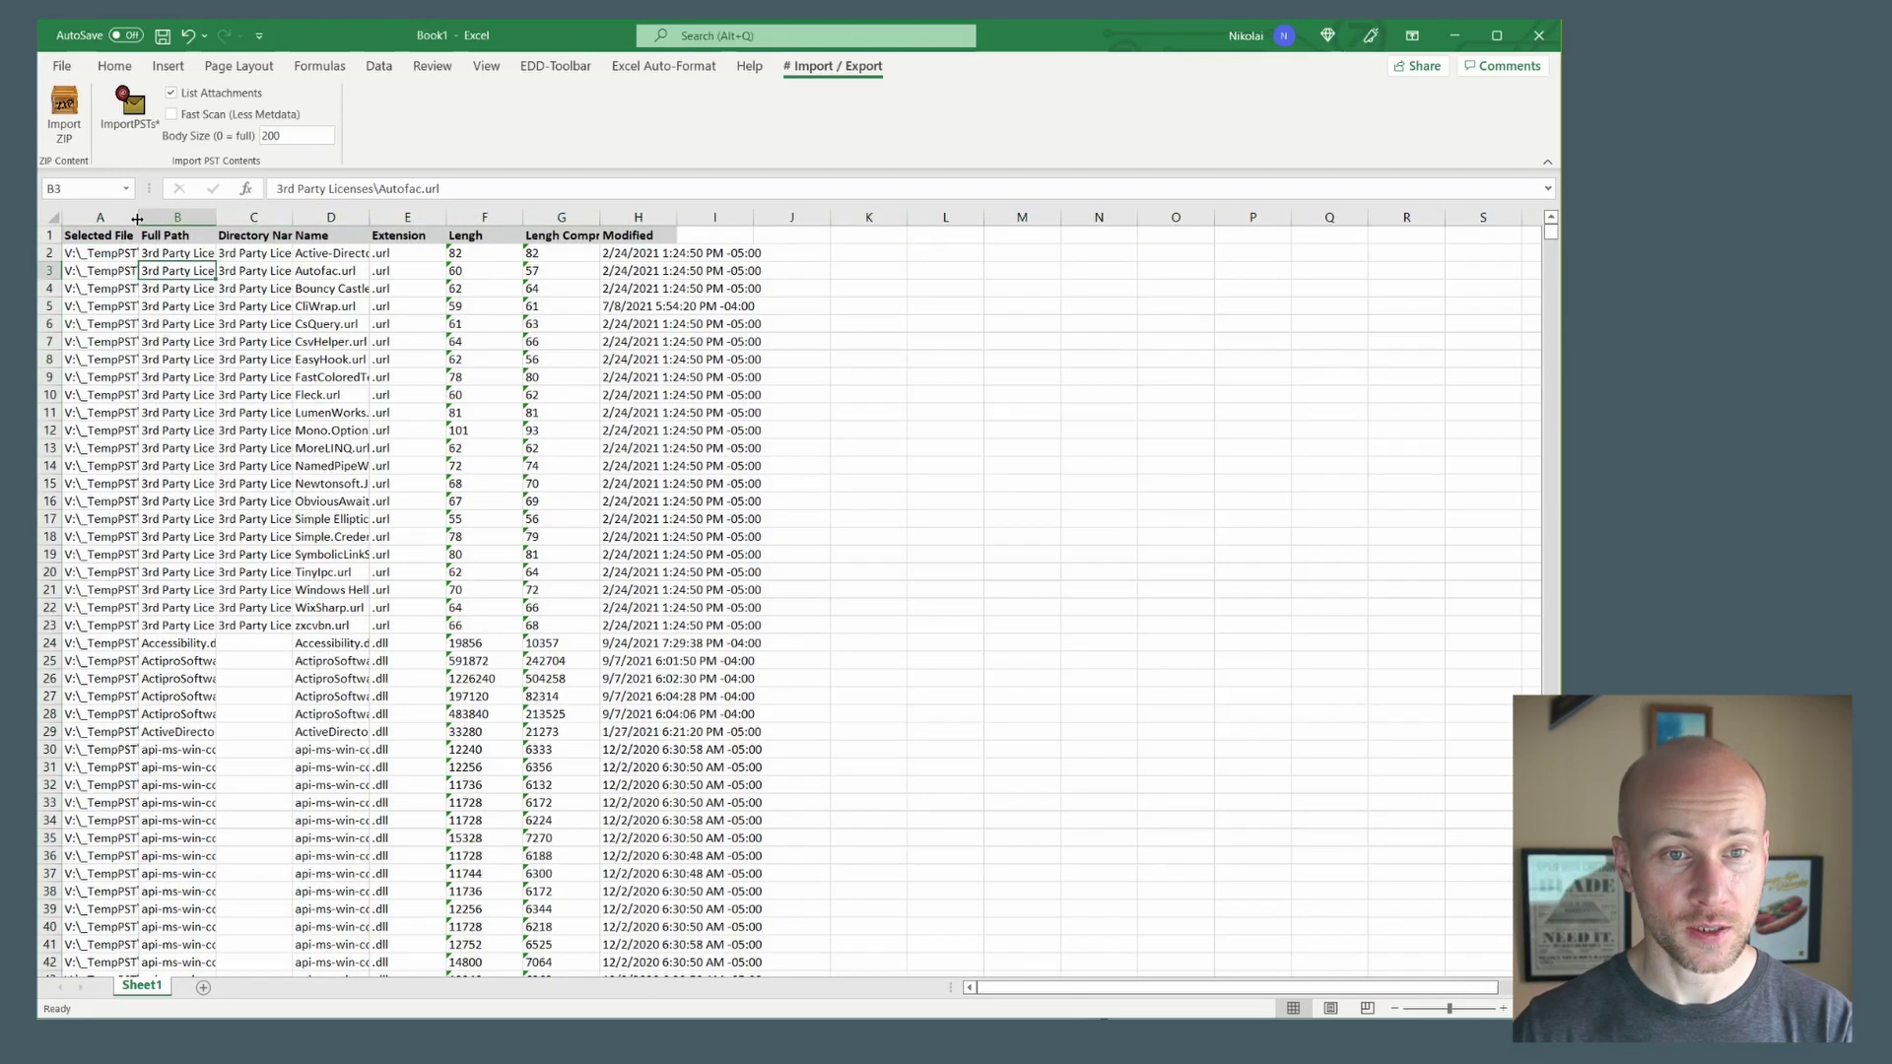
{"action": "left_click_drag", "start_coordinate": [139, 221], "coordinate": [836, 219]}
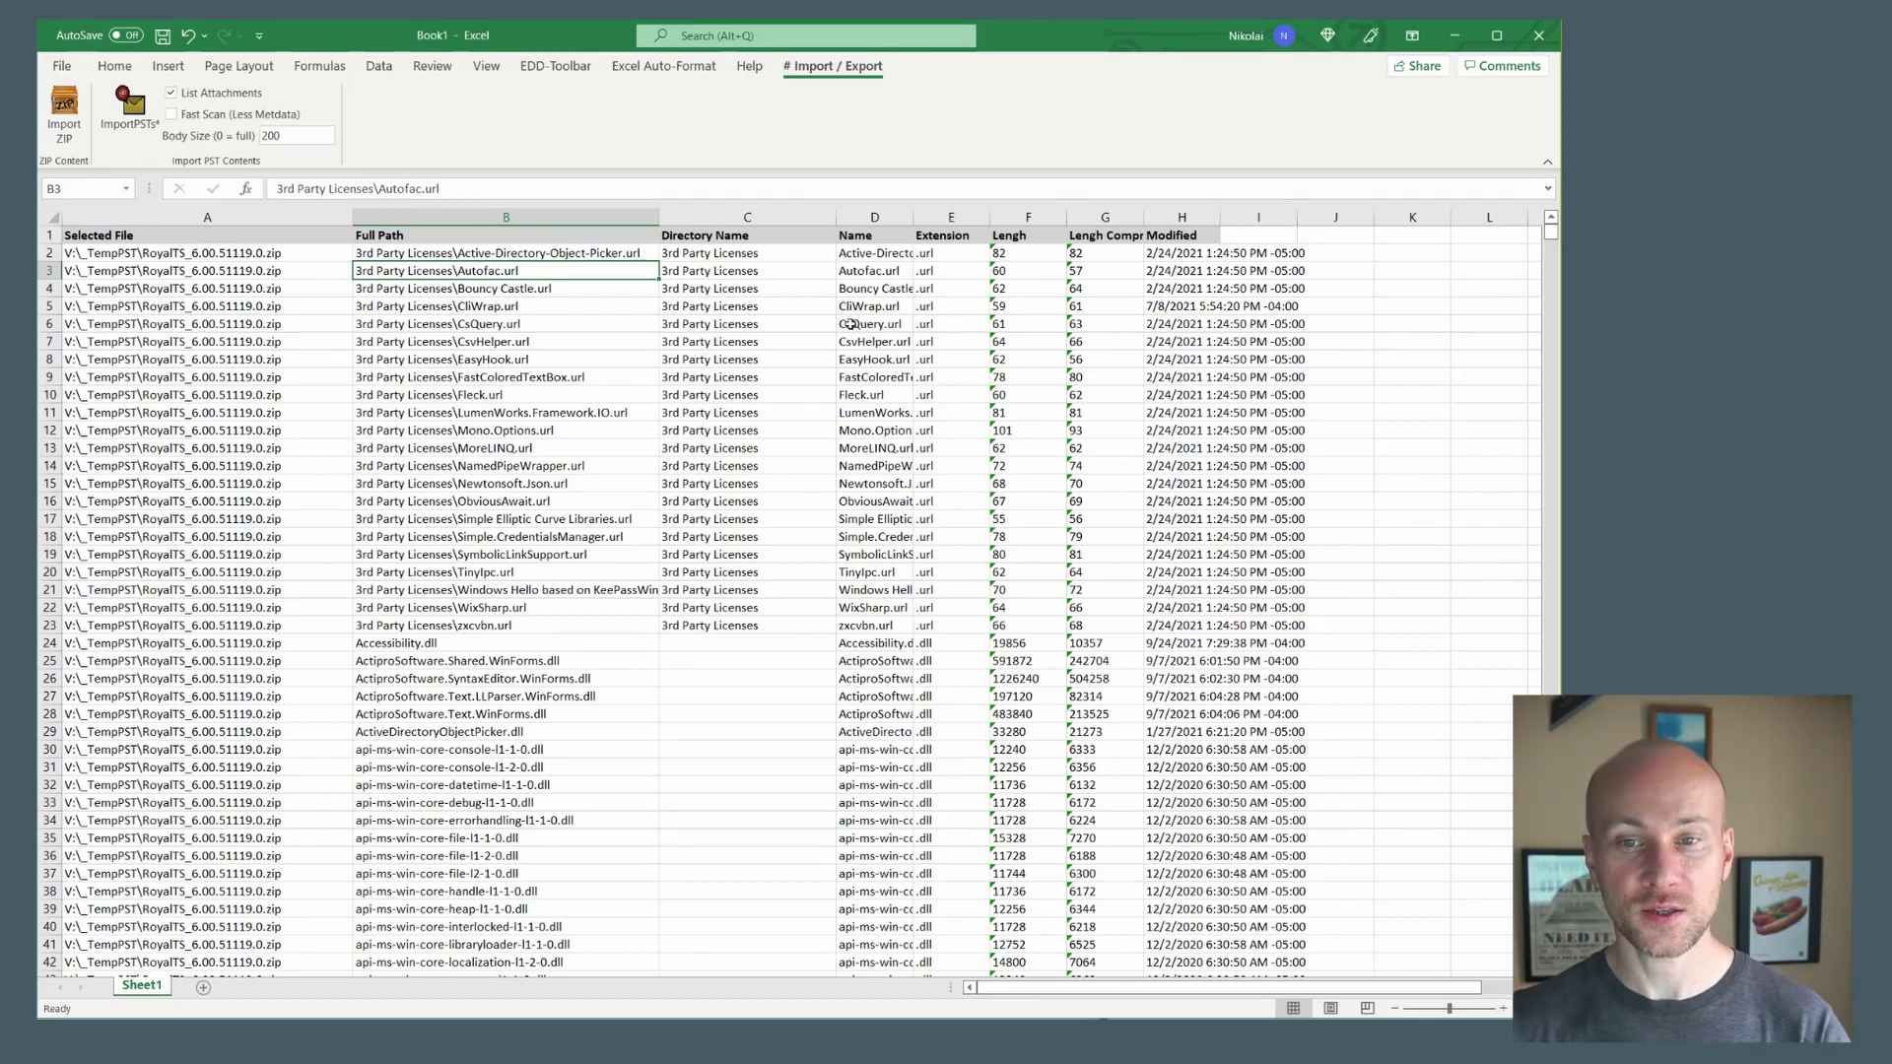
{"action": "left_click_drag", "start_coordinate": [914, 217], "coordinate": [1018, 216]}
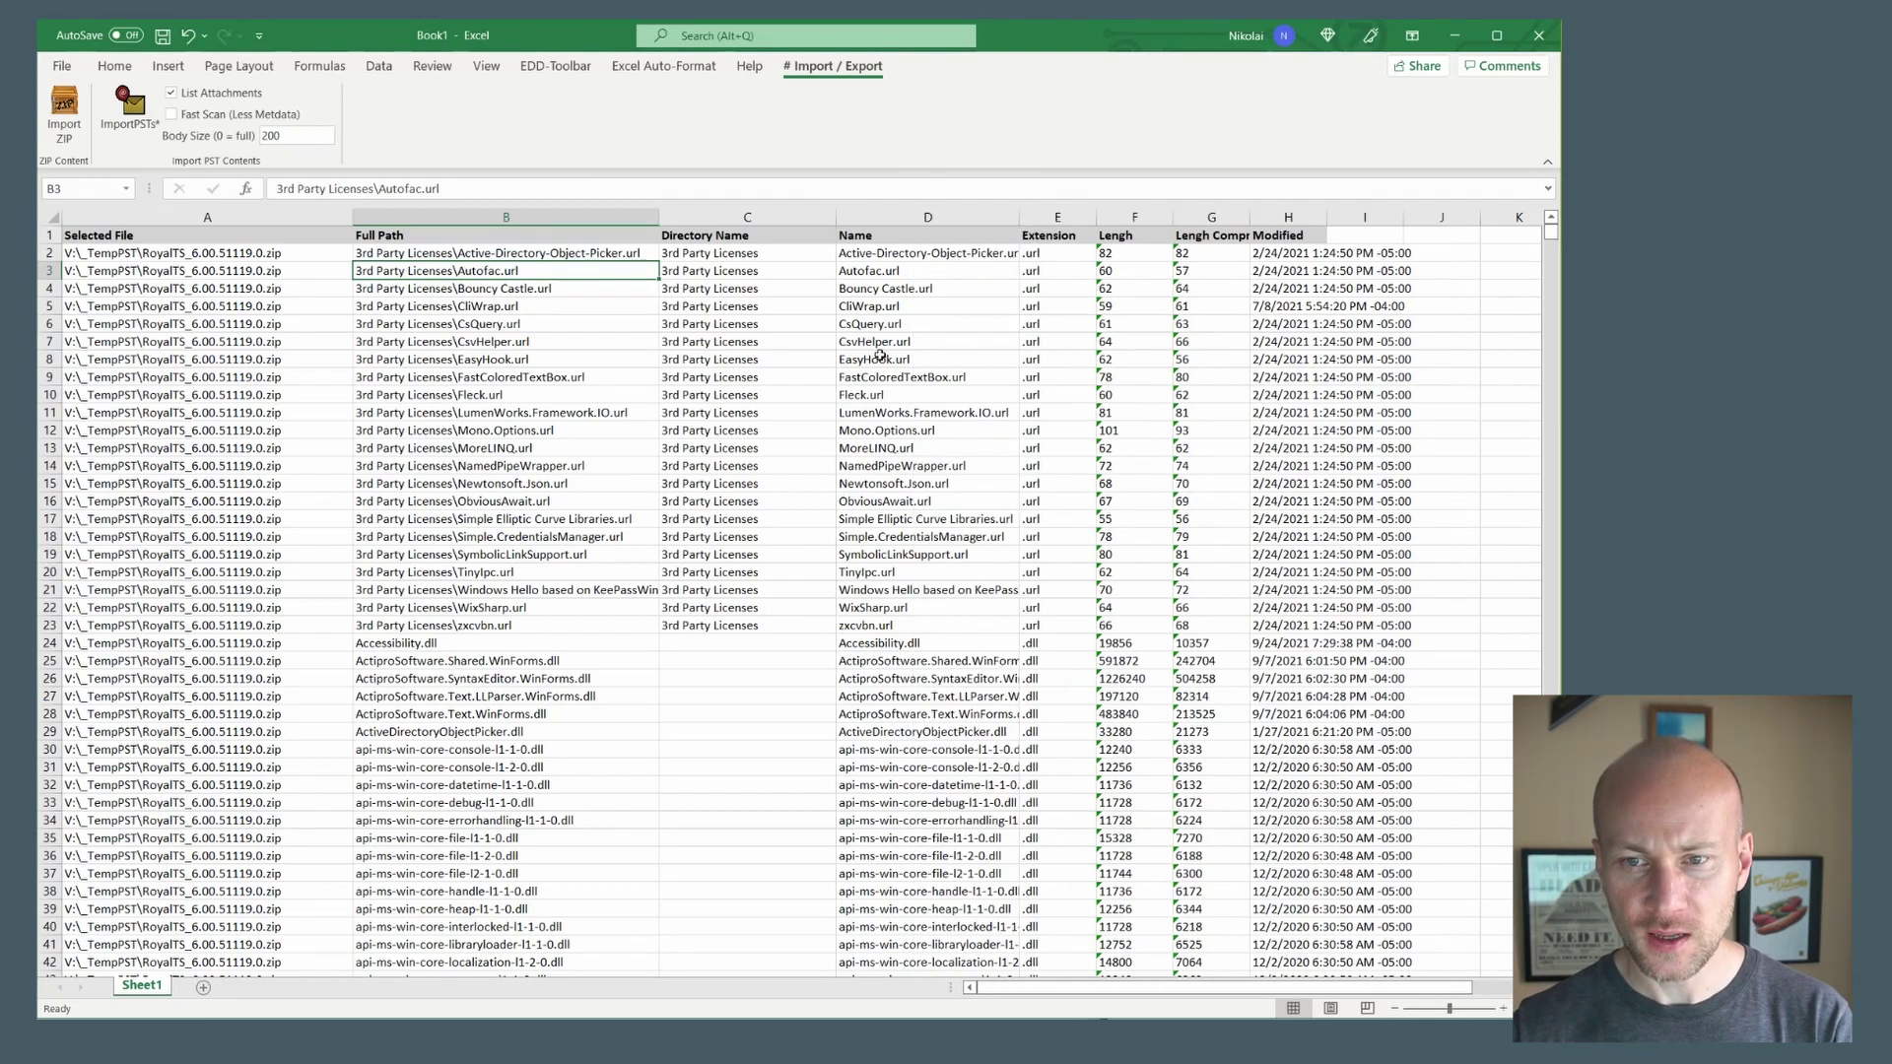
{"action": "left_click_drag", "start_coordinate": [1326, 217], "coordinate": [1416, 218]}
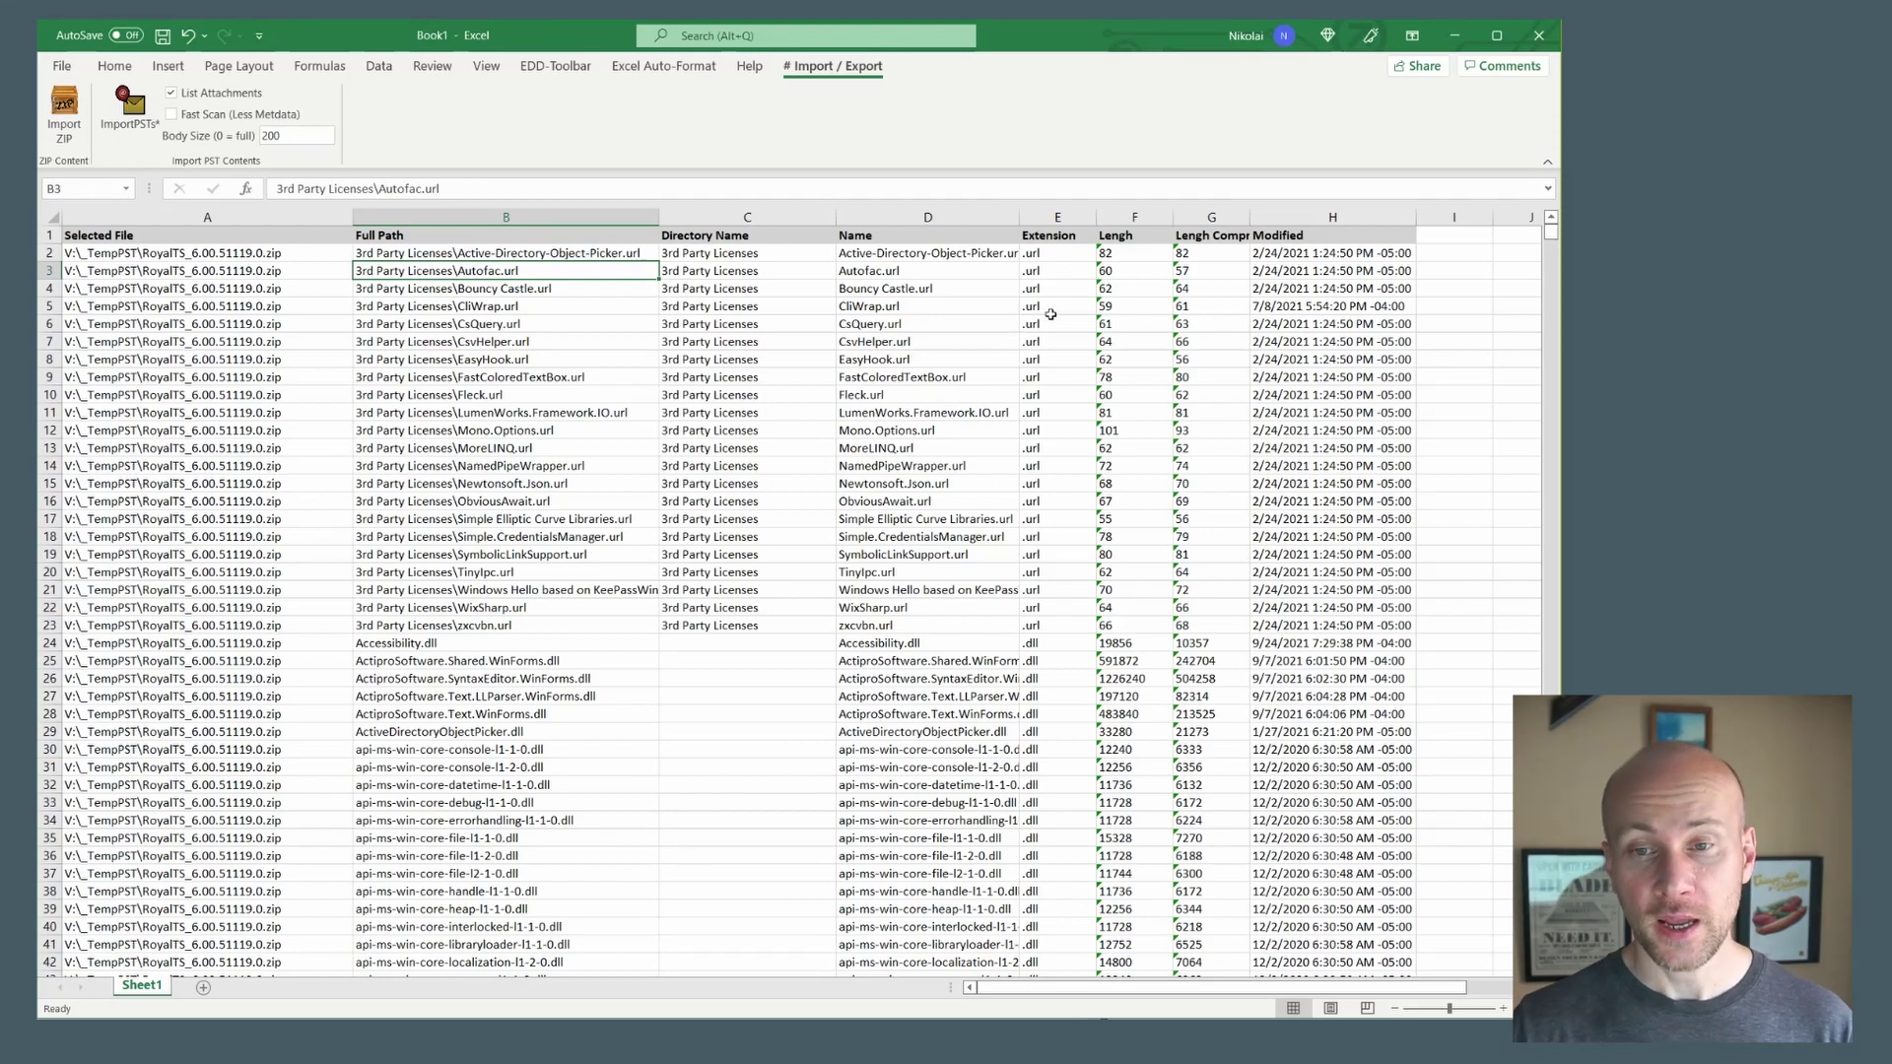
Inspect .url entries such as Newtonsoft.Json.url and EasyHook.url, then switch to the Home tab.
{"action": "left_click_drag", "start_coordinate": [1050, 268], "coordinate": [1050, 415]}
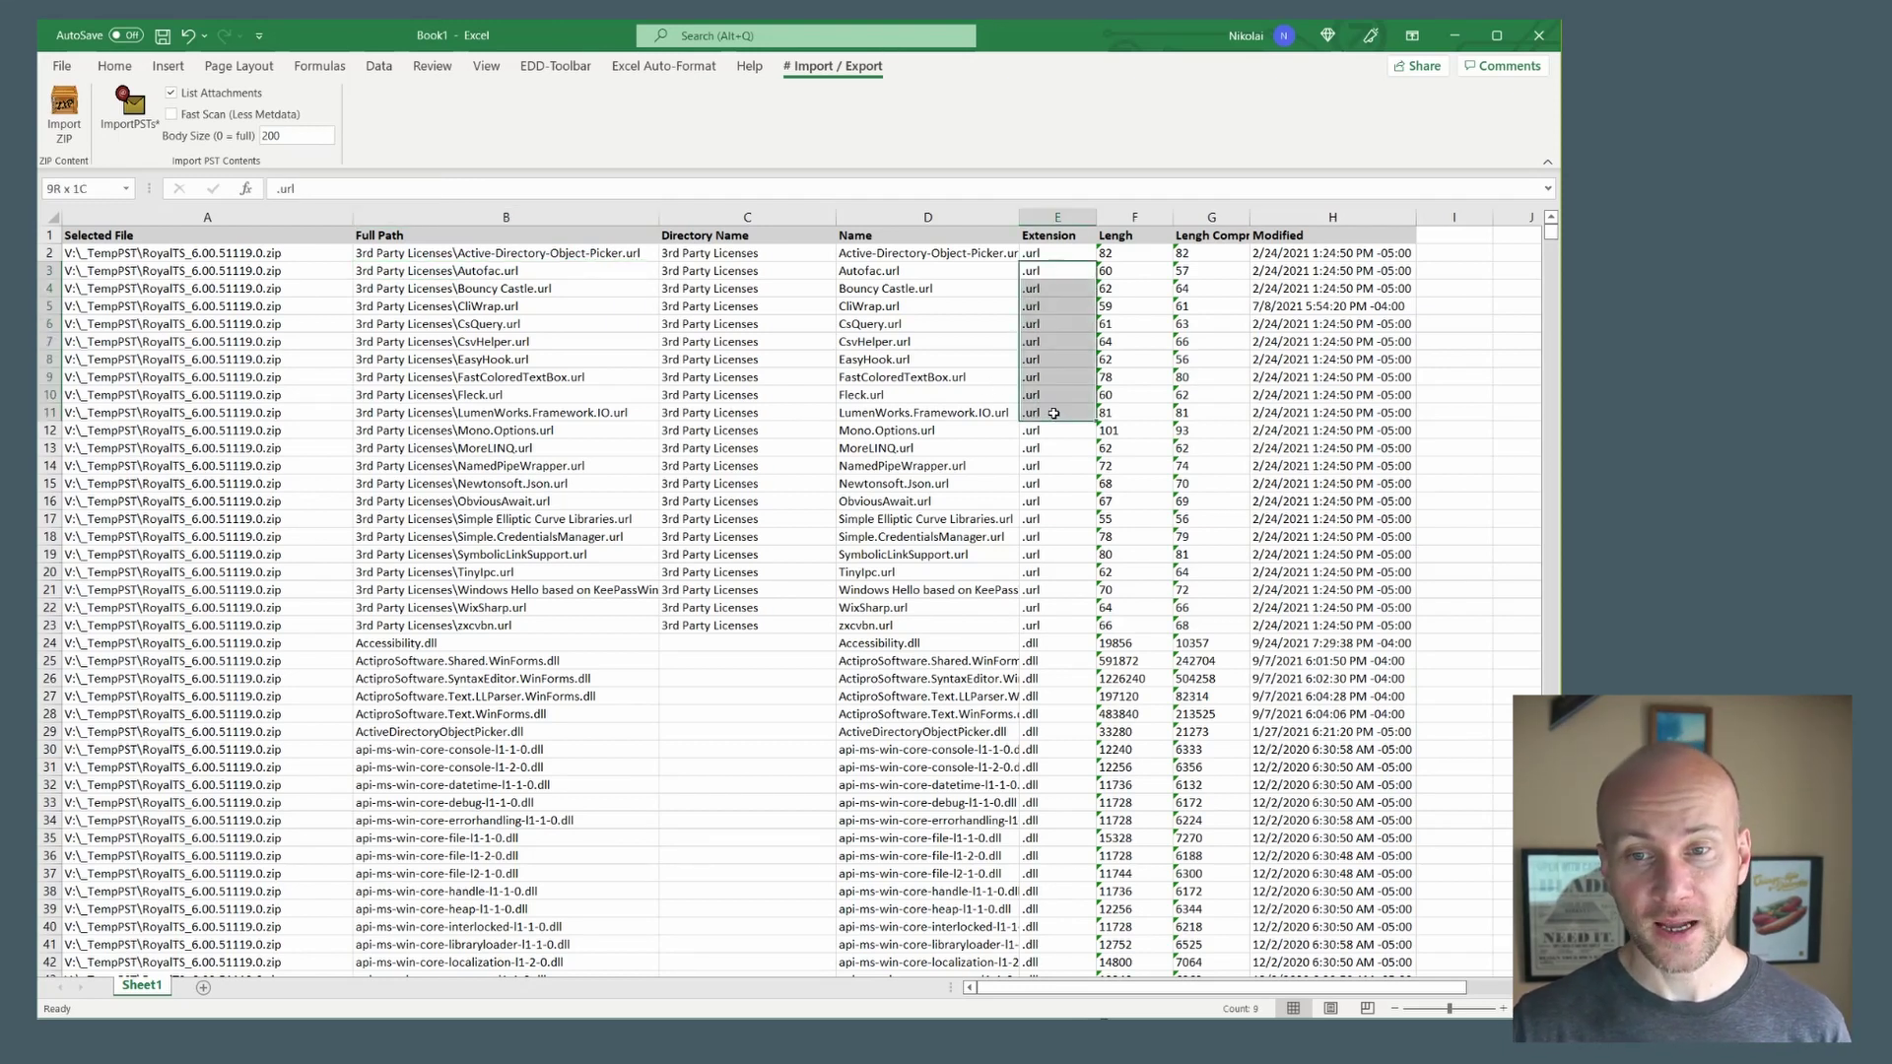
{"action": "left_click", "coordinate": [984, 492]}
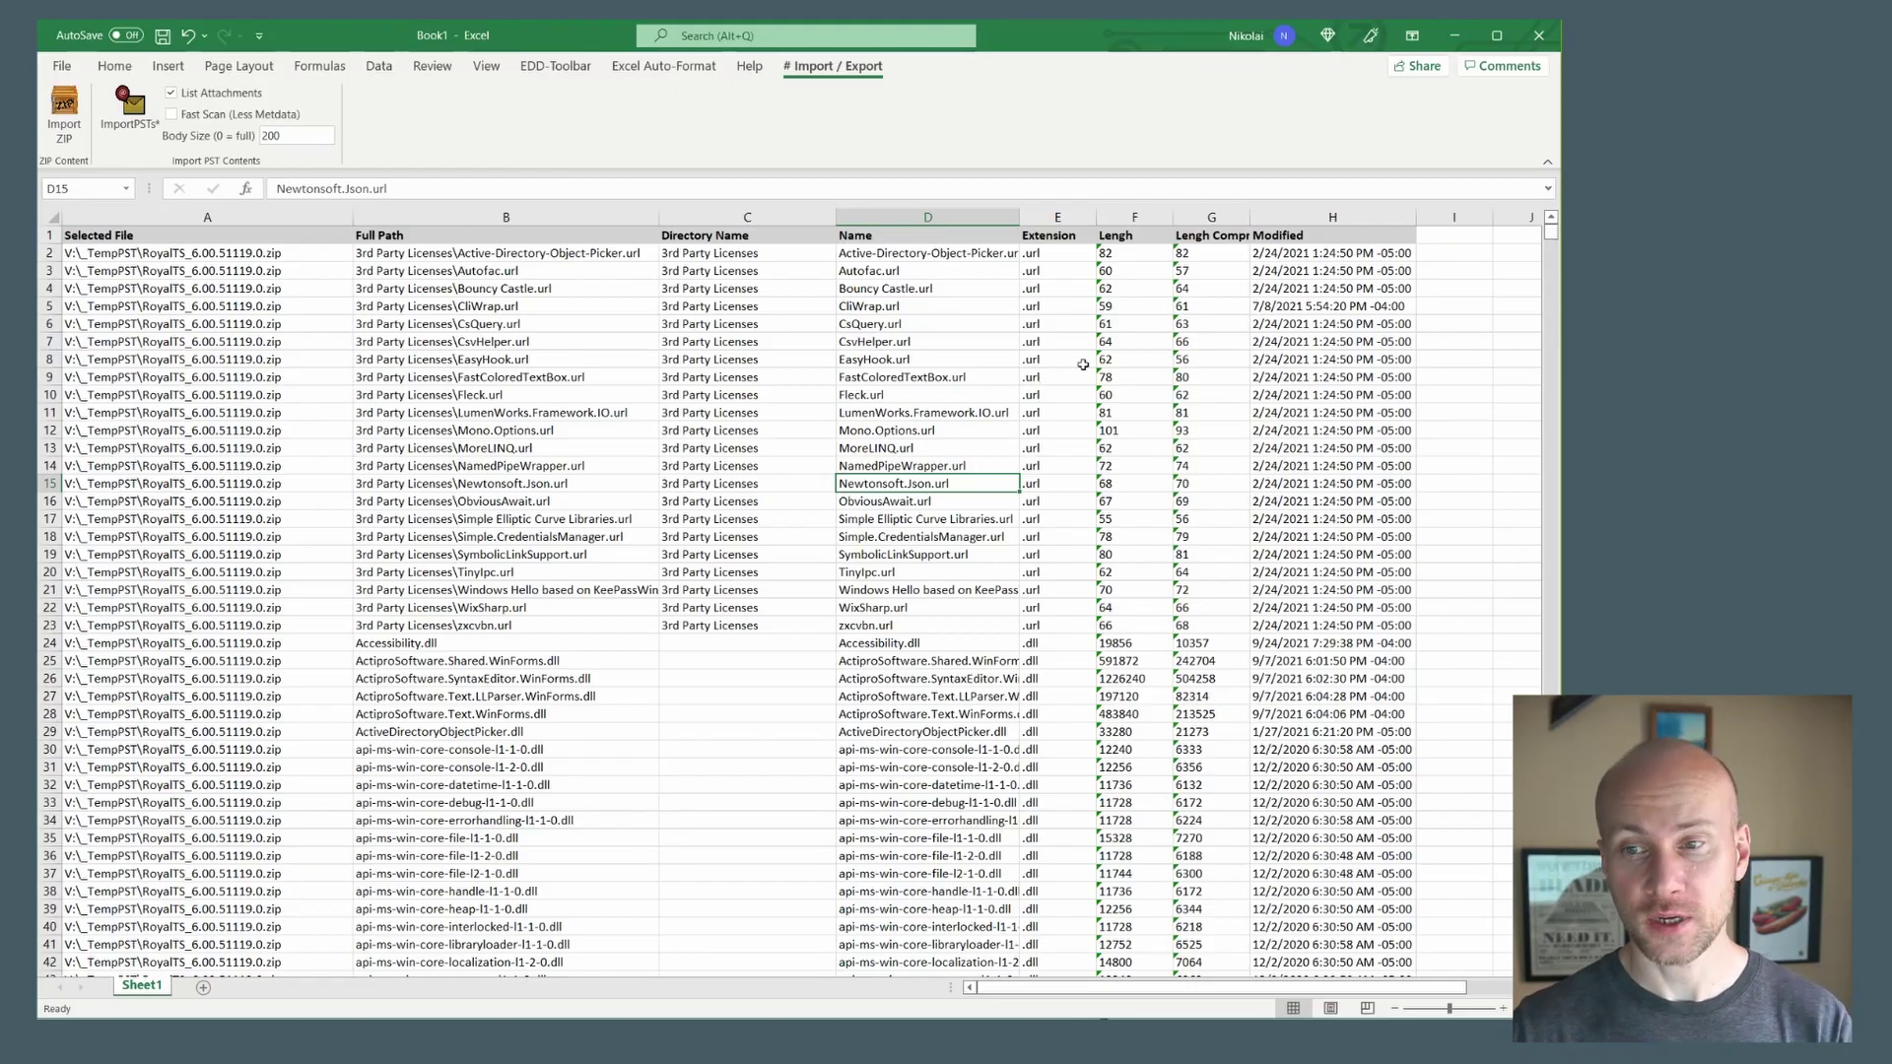
{"action": "mouse_move", "coordinate": [1551, 232]}
{"action": "left_mouse_down"}
{"action": "mouse_move", "coordinate": [1556, 551]}
{"action": "mouse_move", "coordinate": [1554, 232]}
{"action": "left_mouse_up"}
{"action": "left_click", "coordinate": [551, 359]}
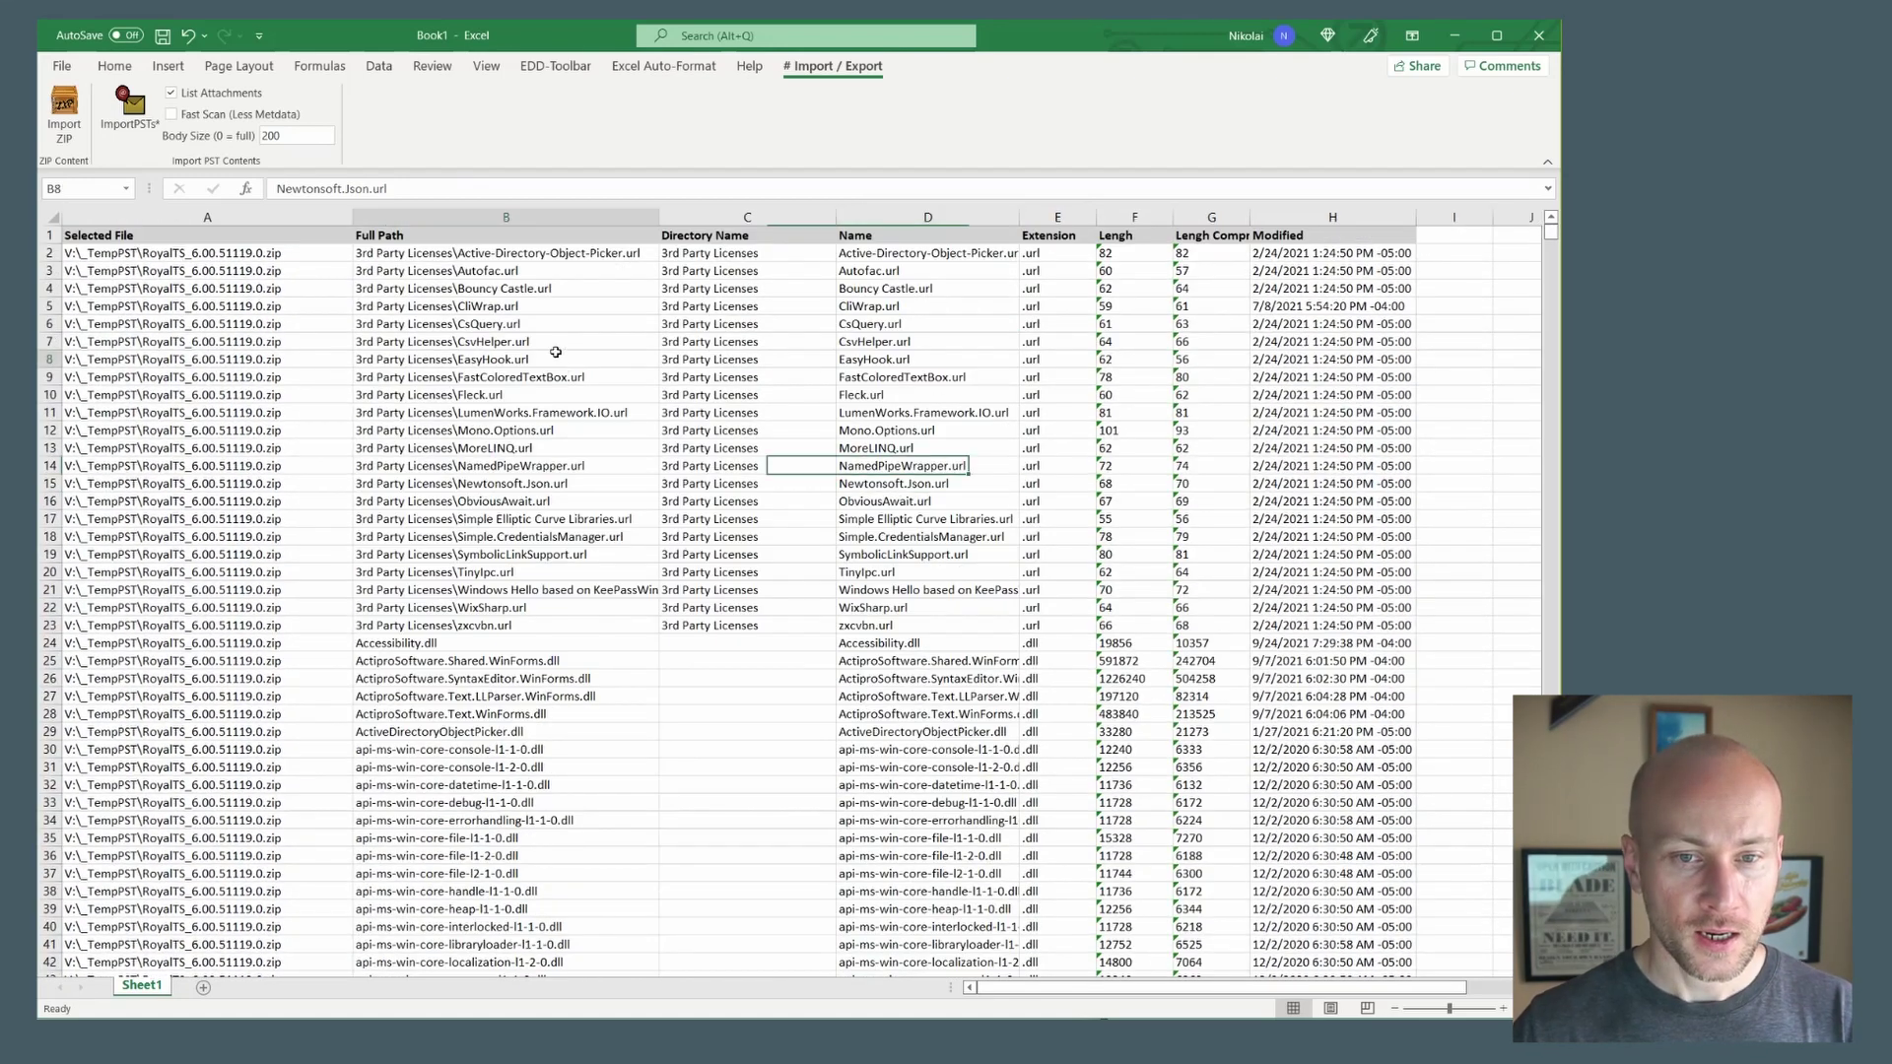
{"action": "left_click", "coordinate": [115, 67]}
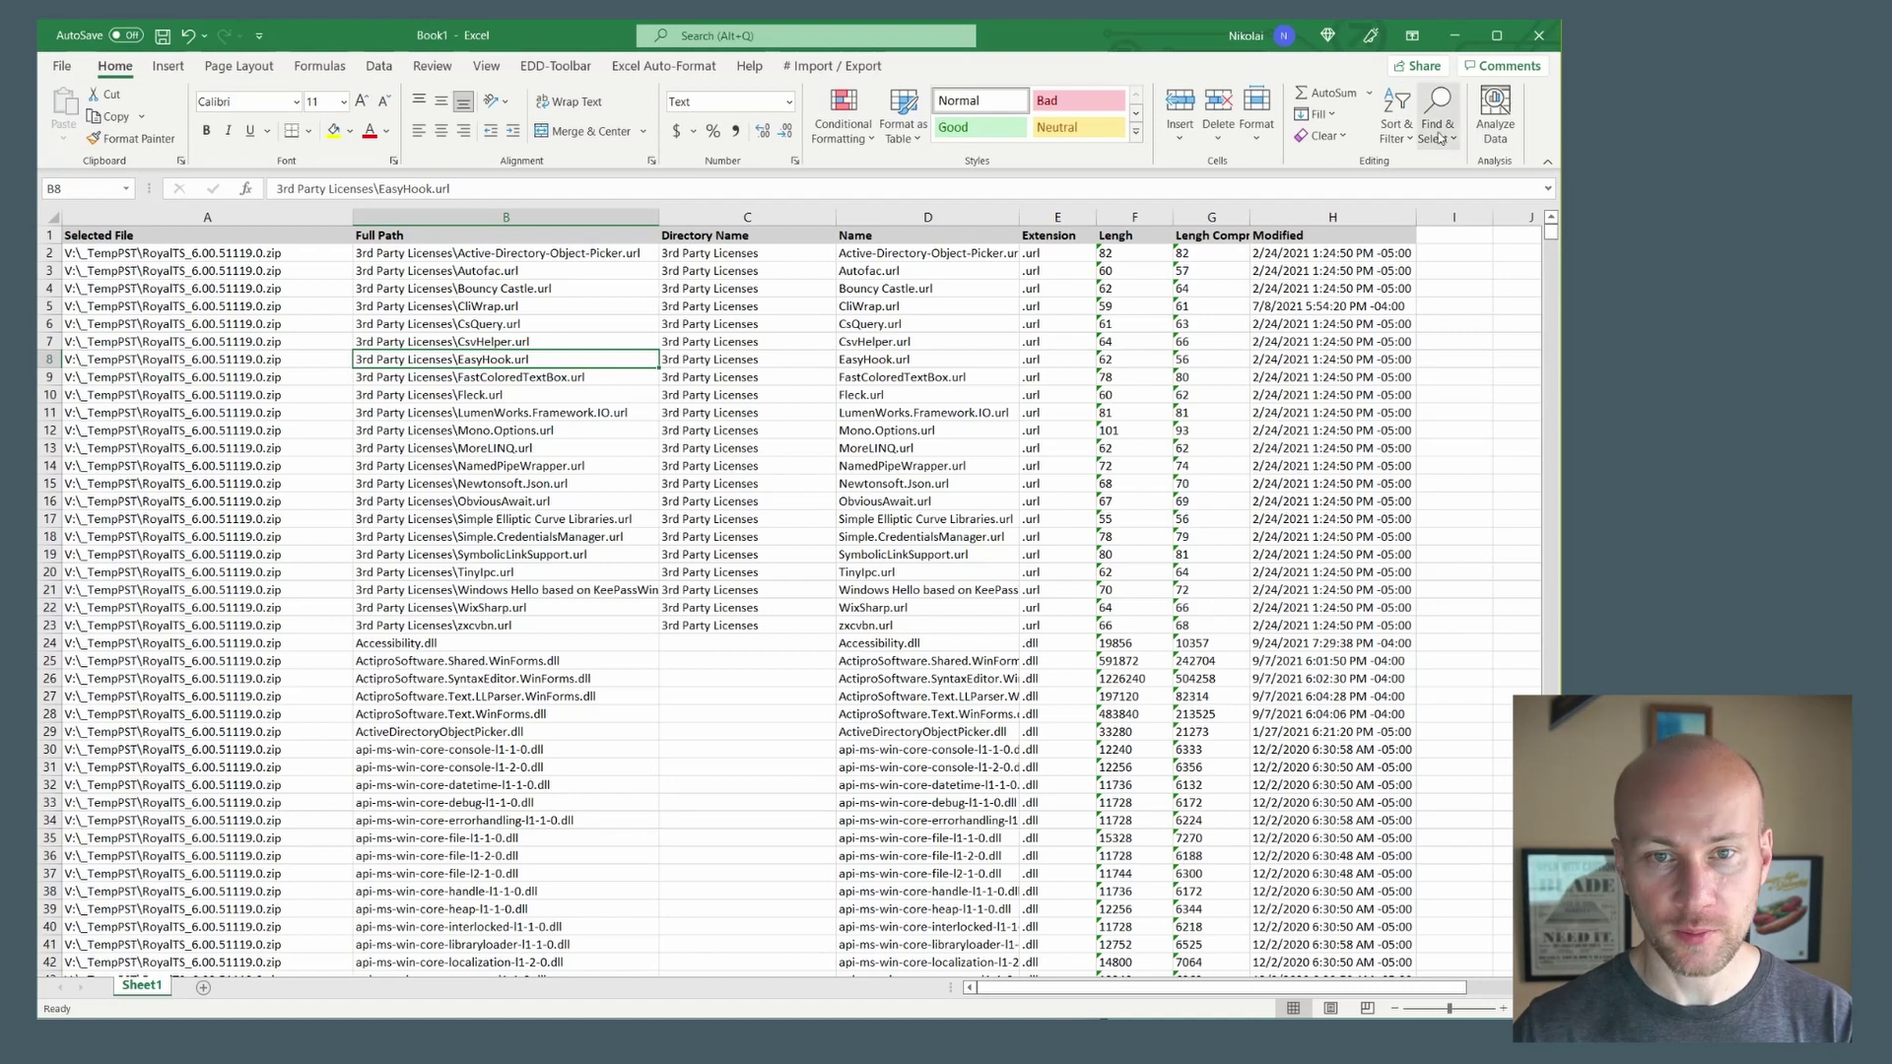
Run Analyze Data and insert the Count of 'Directory Name' pivot table as sheet Suggestion1.
{"action": "left_click", "coordinate": [1494, 110]}
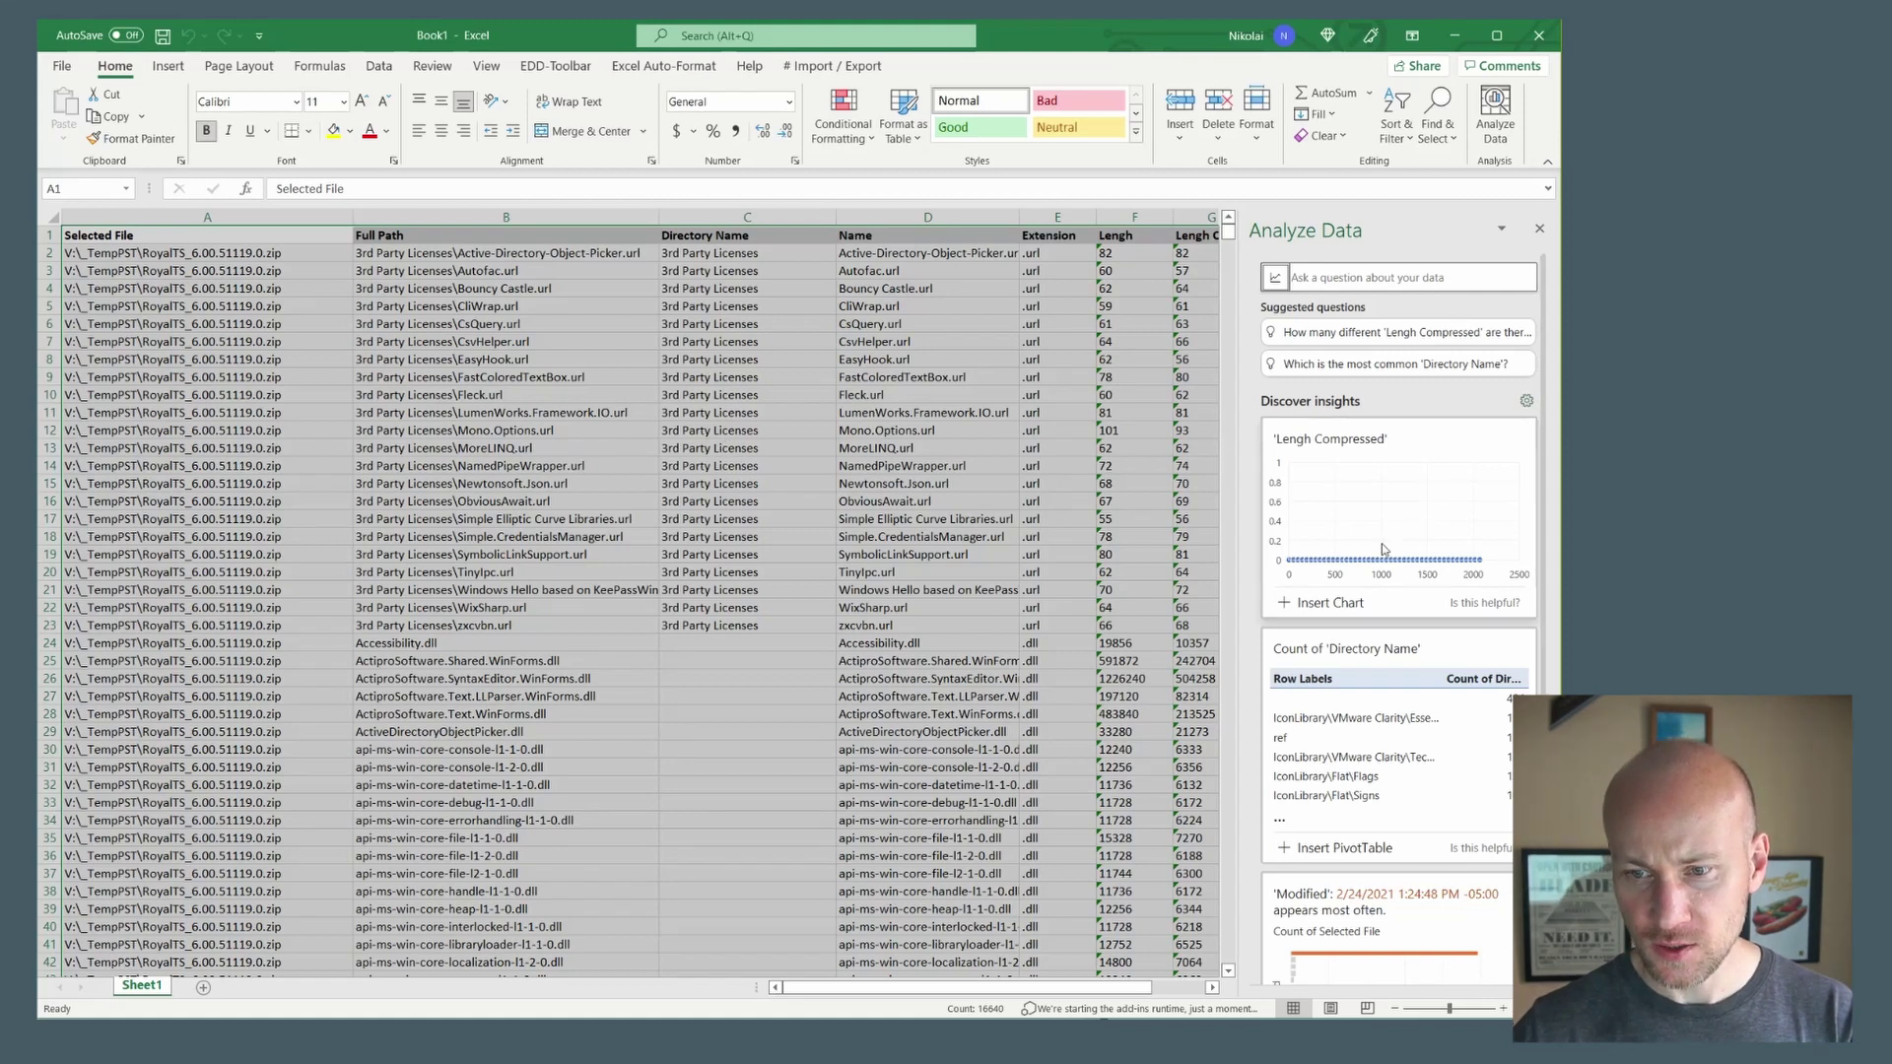
{"action": "scroll", "coordinate": [1381, 540], "scroll_direction": "down", "scroll_amount": 1}
{"action": "scroll", "coordinate": [1369, 463], "scroll_direction": "down", "scroll_amount": 2}
{"action": "scroll", "coordinate": [1392, 482], "scroll_direction": "up", "scroll_amount": 1}
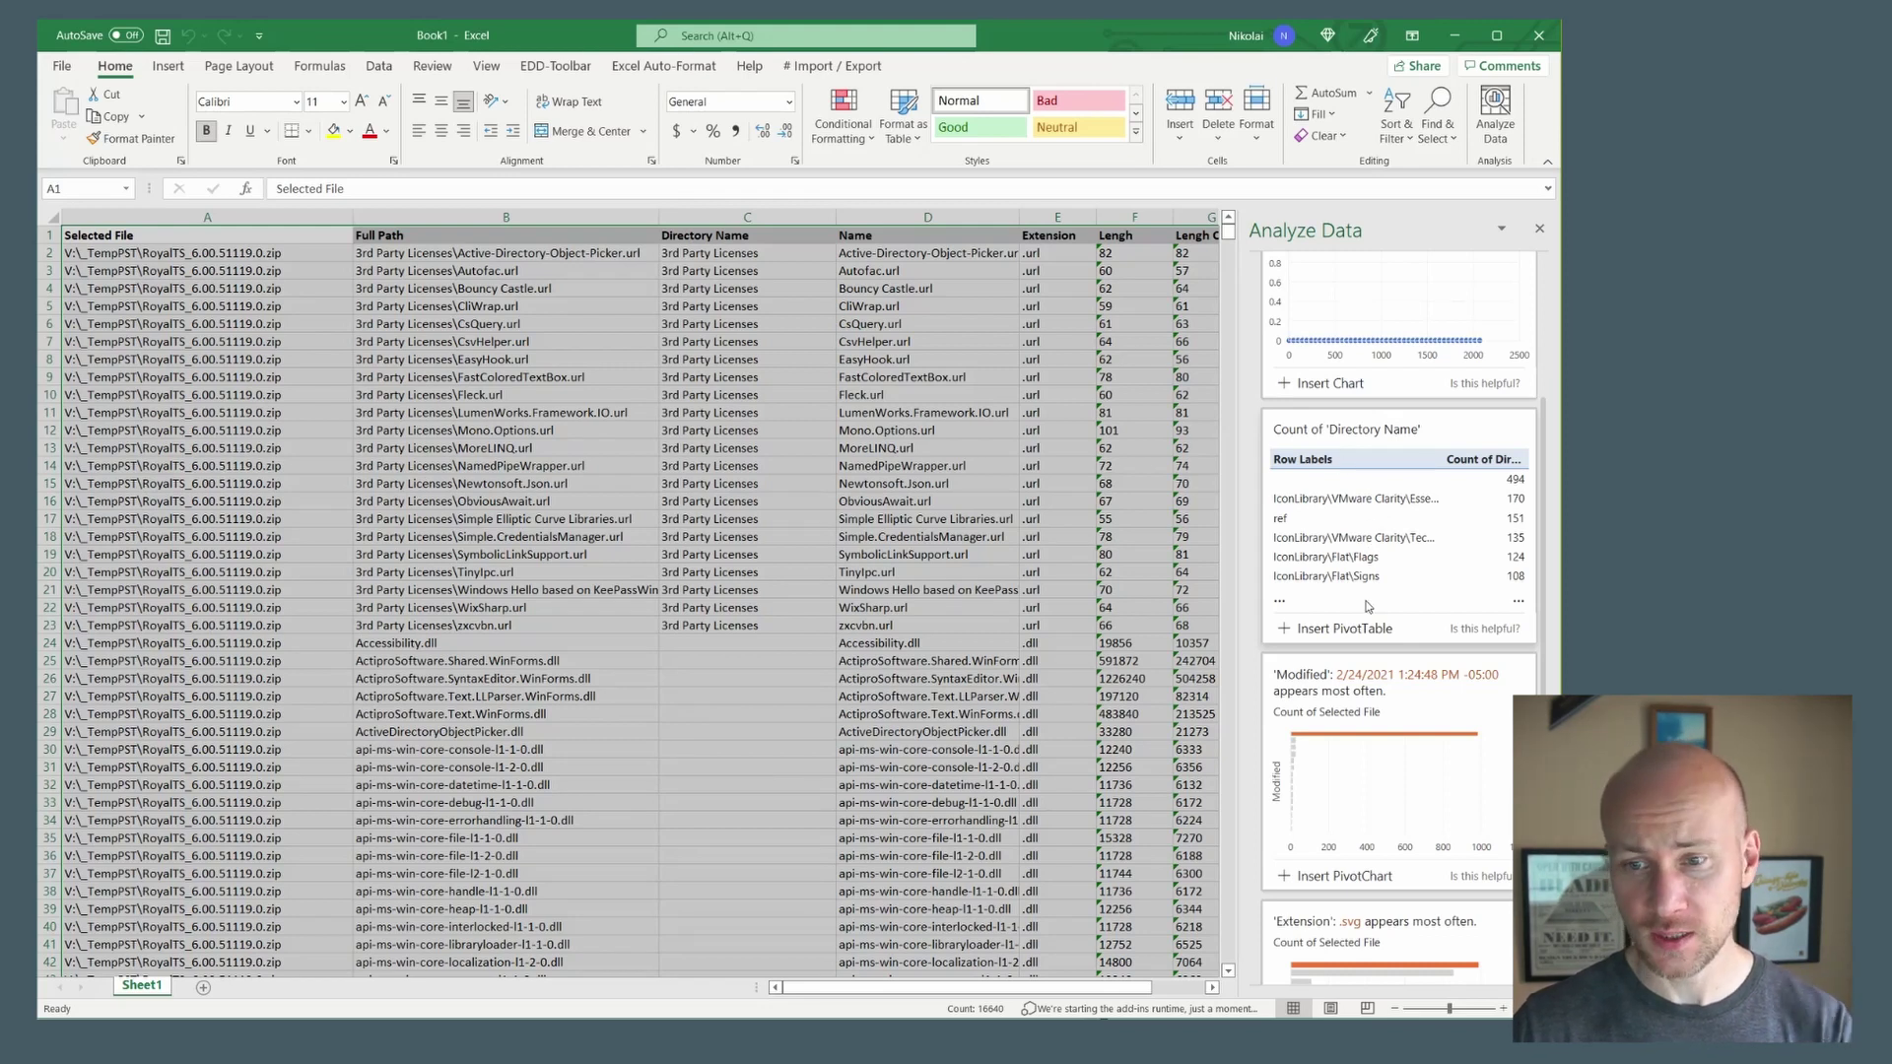
{"action": "left_click", "coordinate": [1352, 631]}
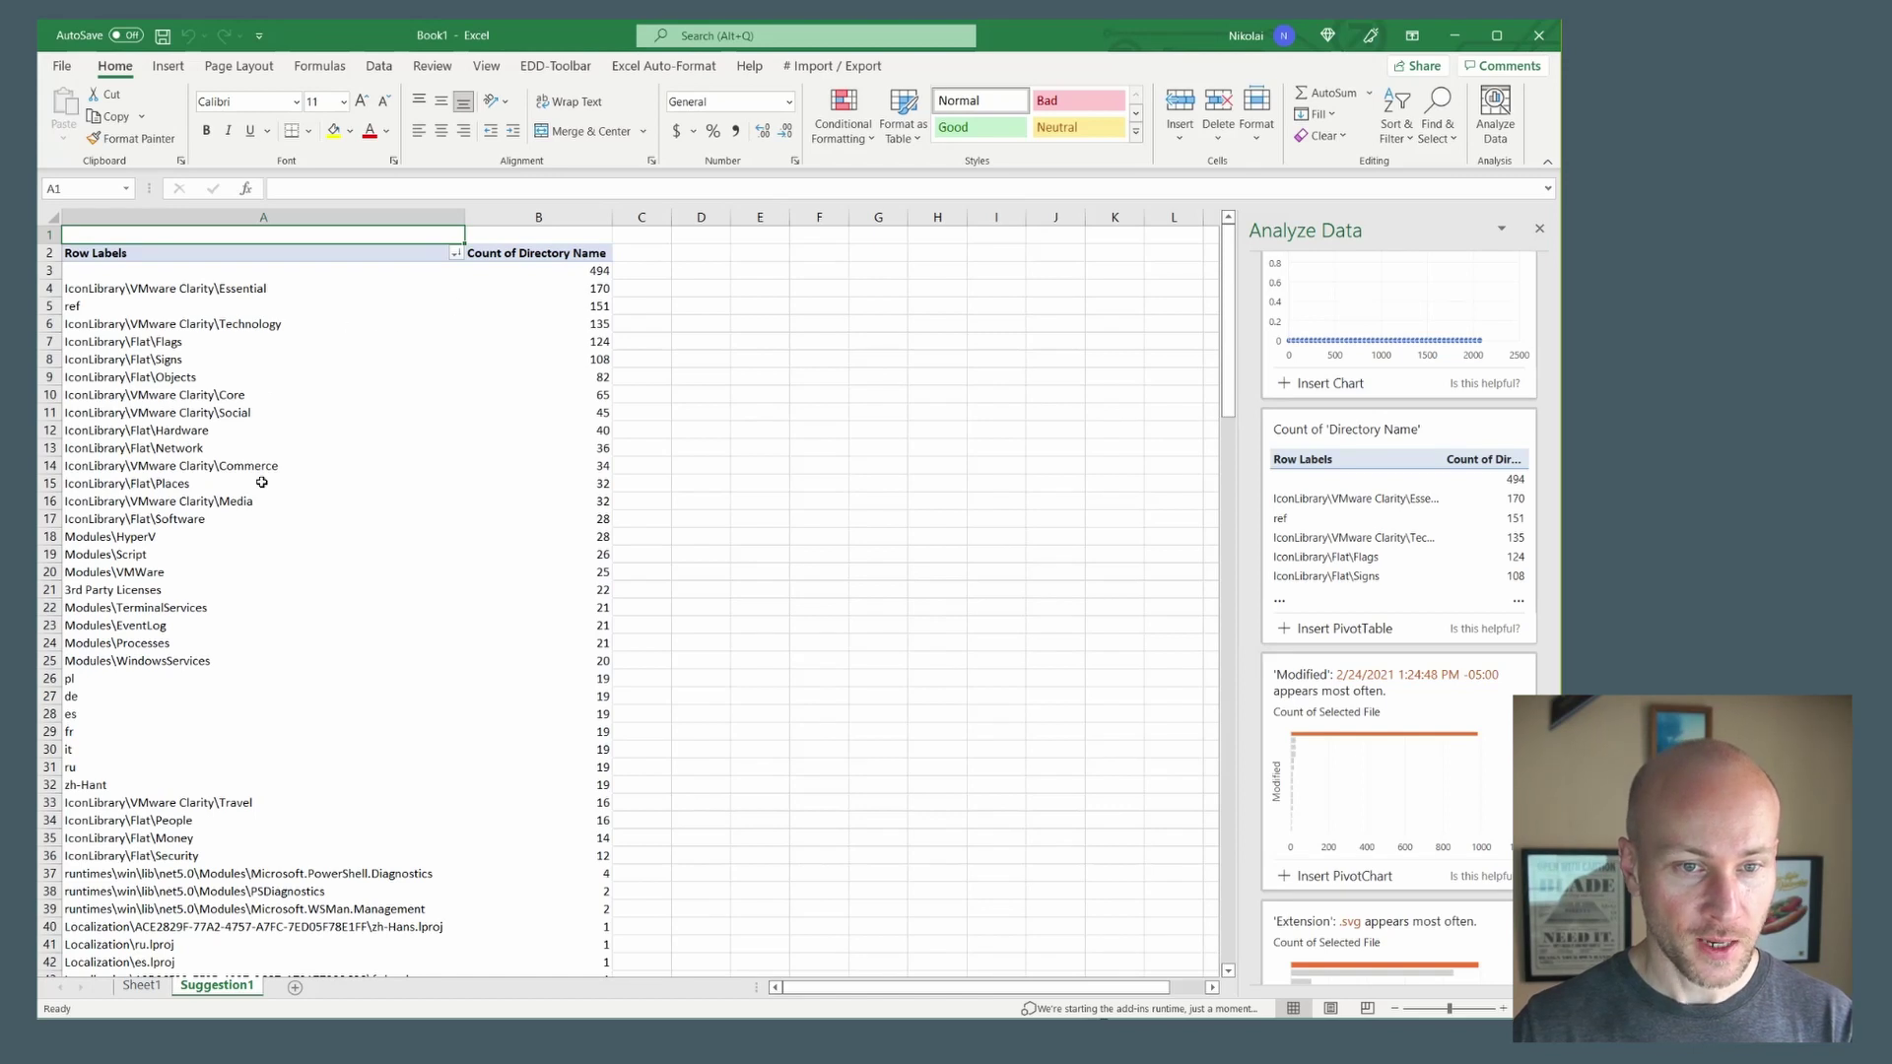
{"action": "scroll", "coordinate": [261, 482], "scroll_direction": "down", "scroll_amount": 6}
{"action": "scroll", "coordinate": [282, 651], "scroll_direction": "up", "scroll_amount": 7}
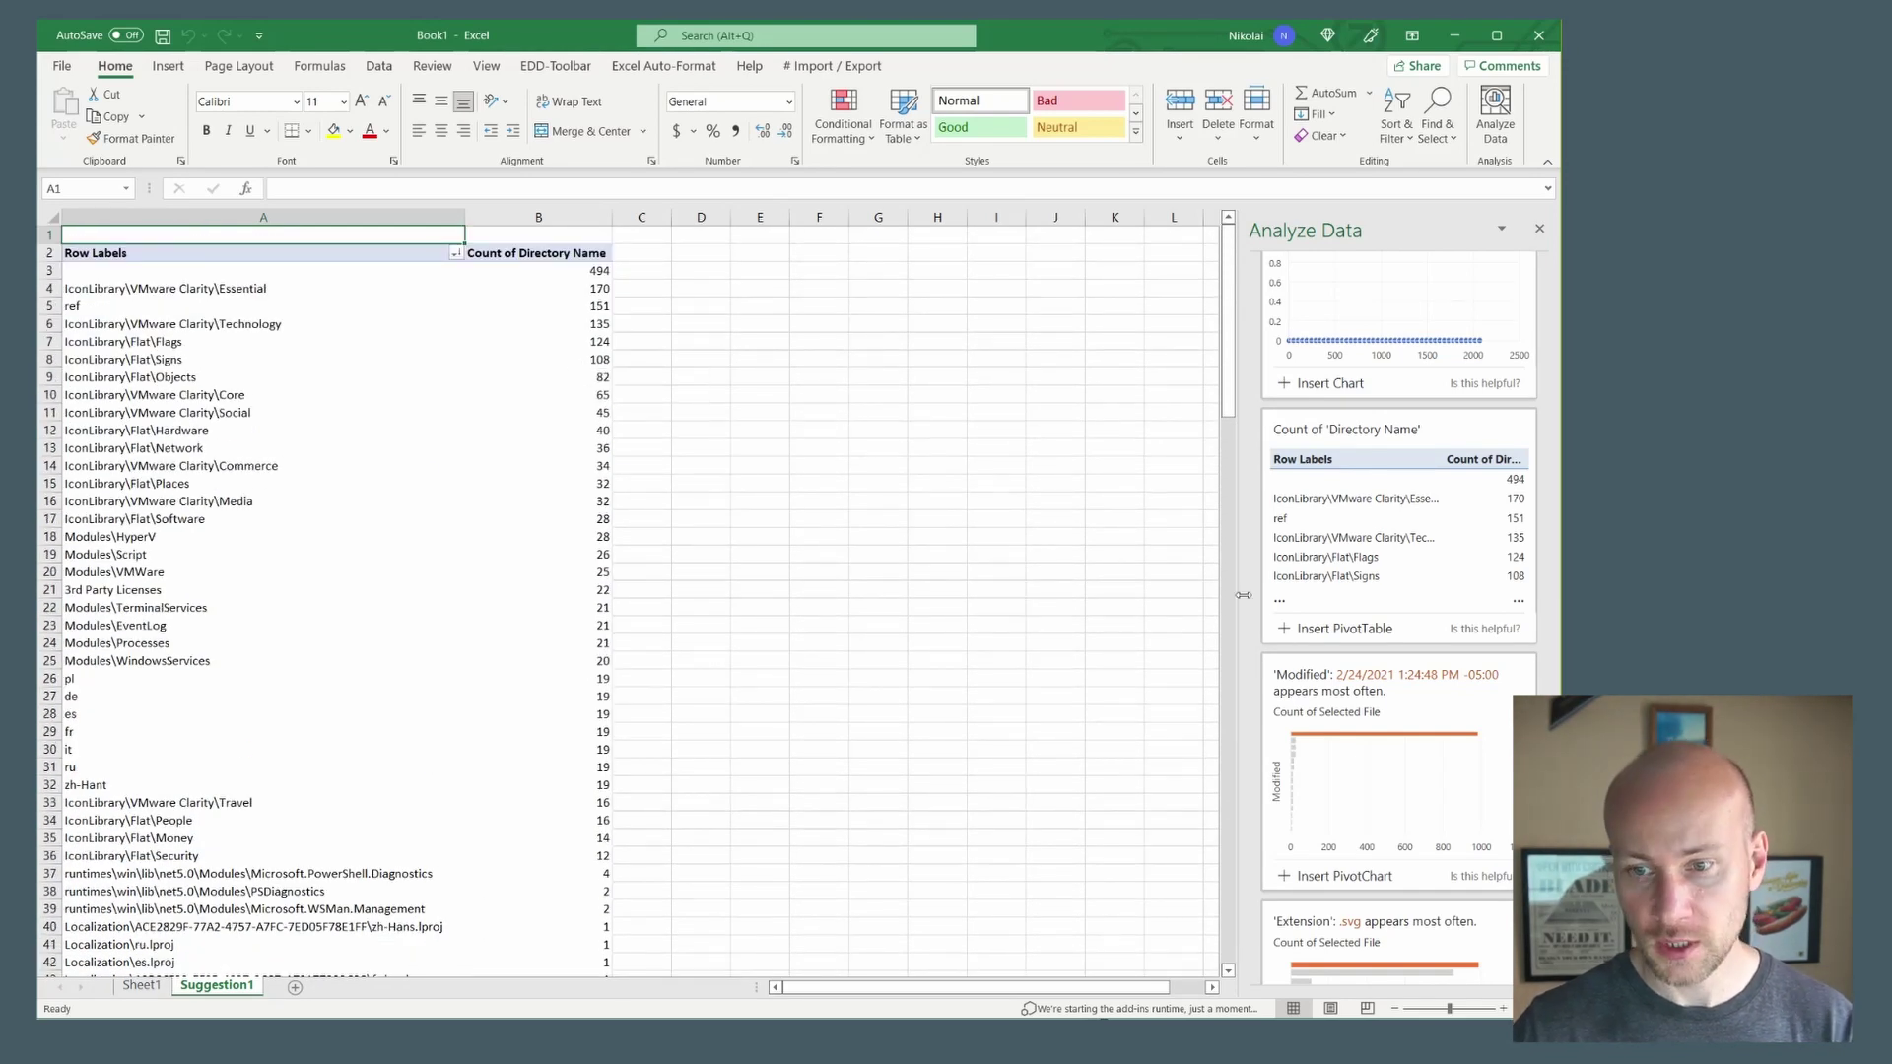
{"action": "scroll", "coordinate": [1257, 630], "scroll_direction": "down", "scroll_amount": 3}
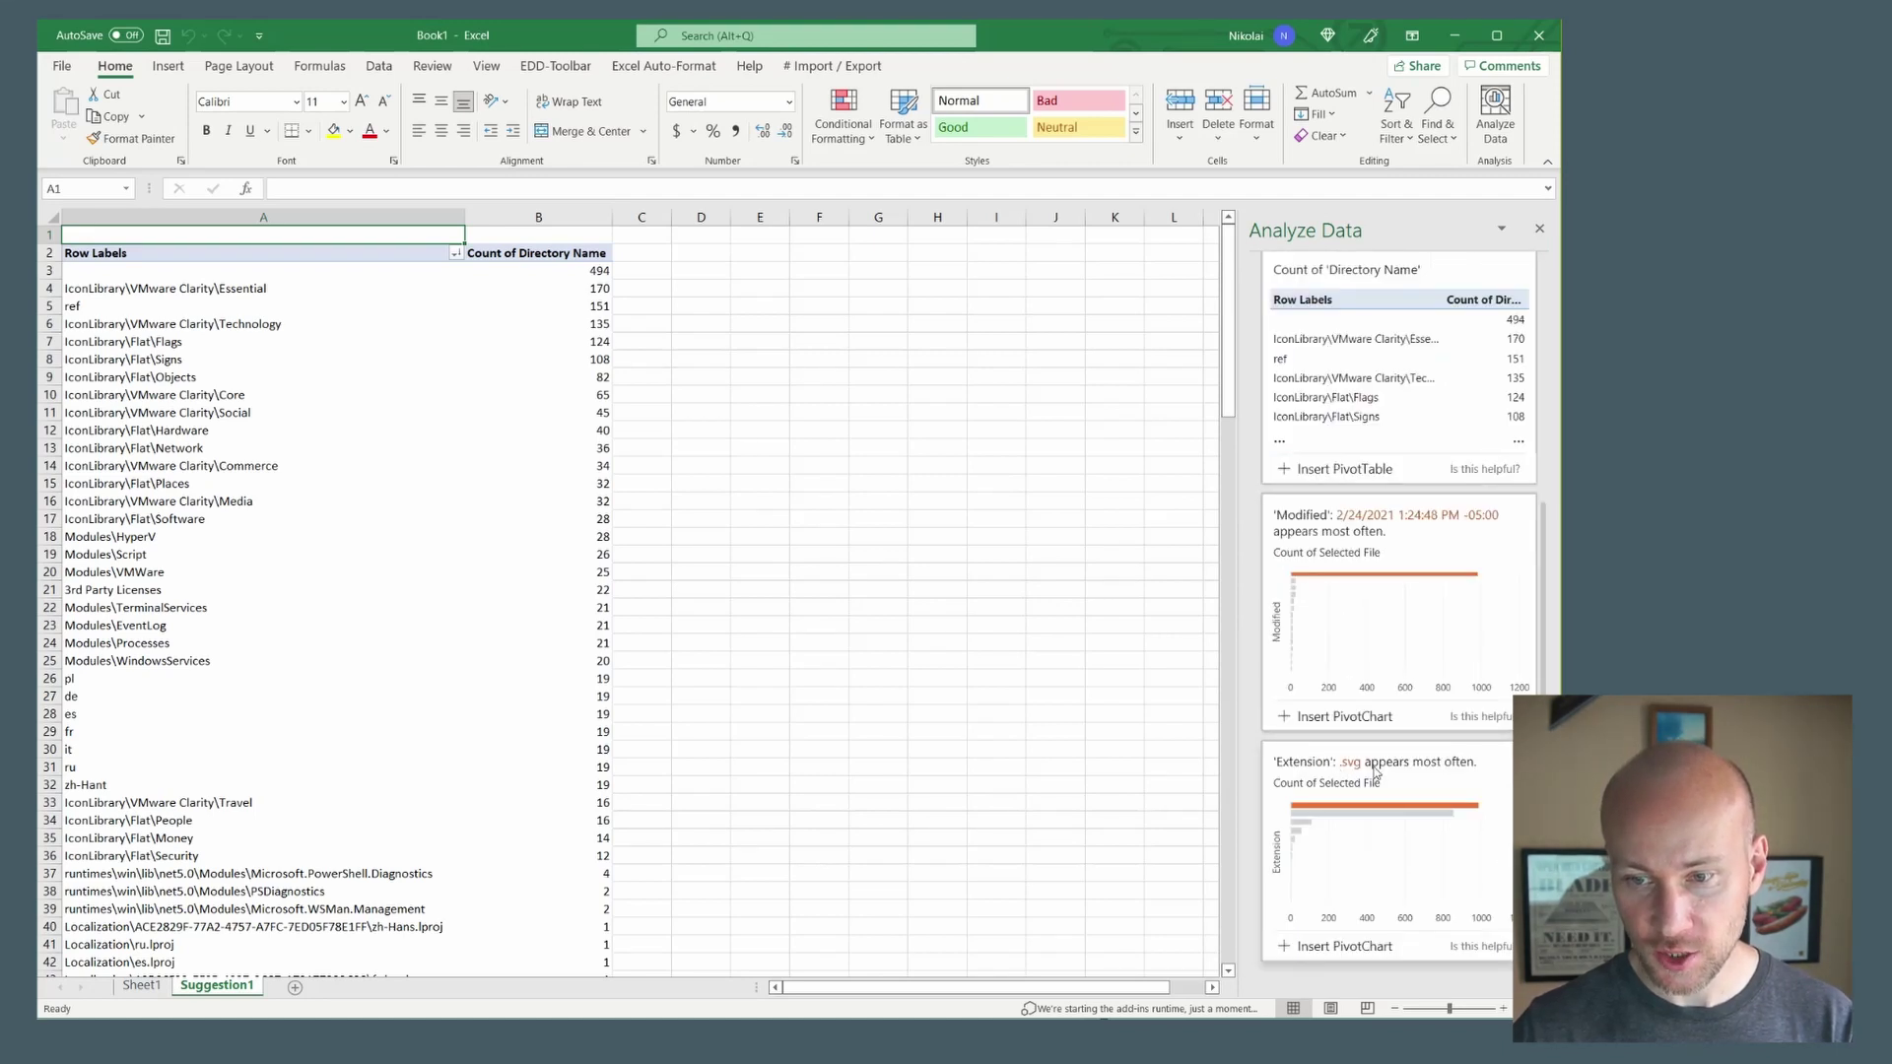
Insert the per-extension count pivot chart as Suggestion2 and inspect its .strings row.
{"action": "left_click", "coordinate": [1332, 946]}
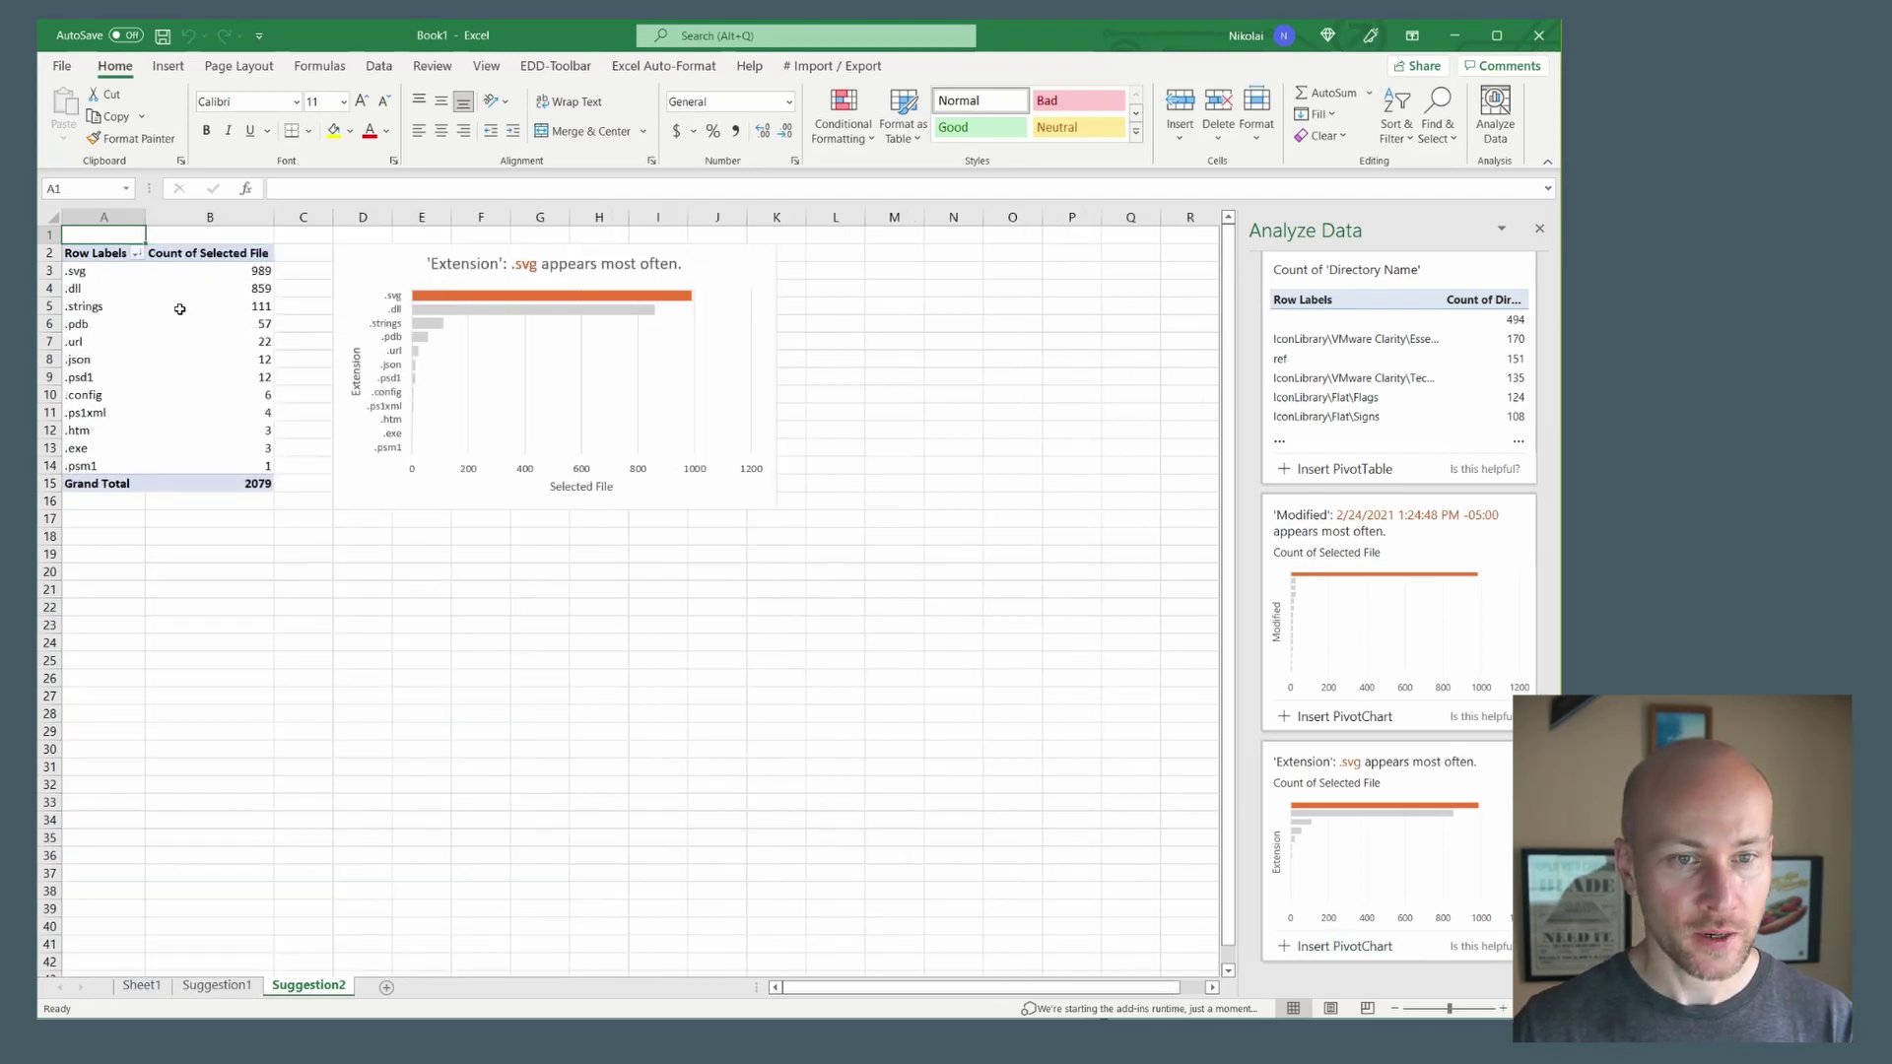
{"action": "left_click", "coordinate": [138, 307]}
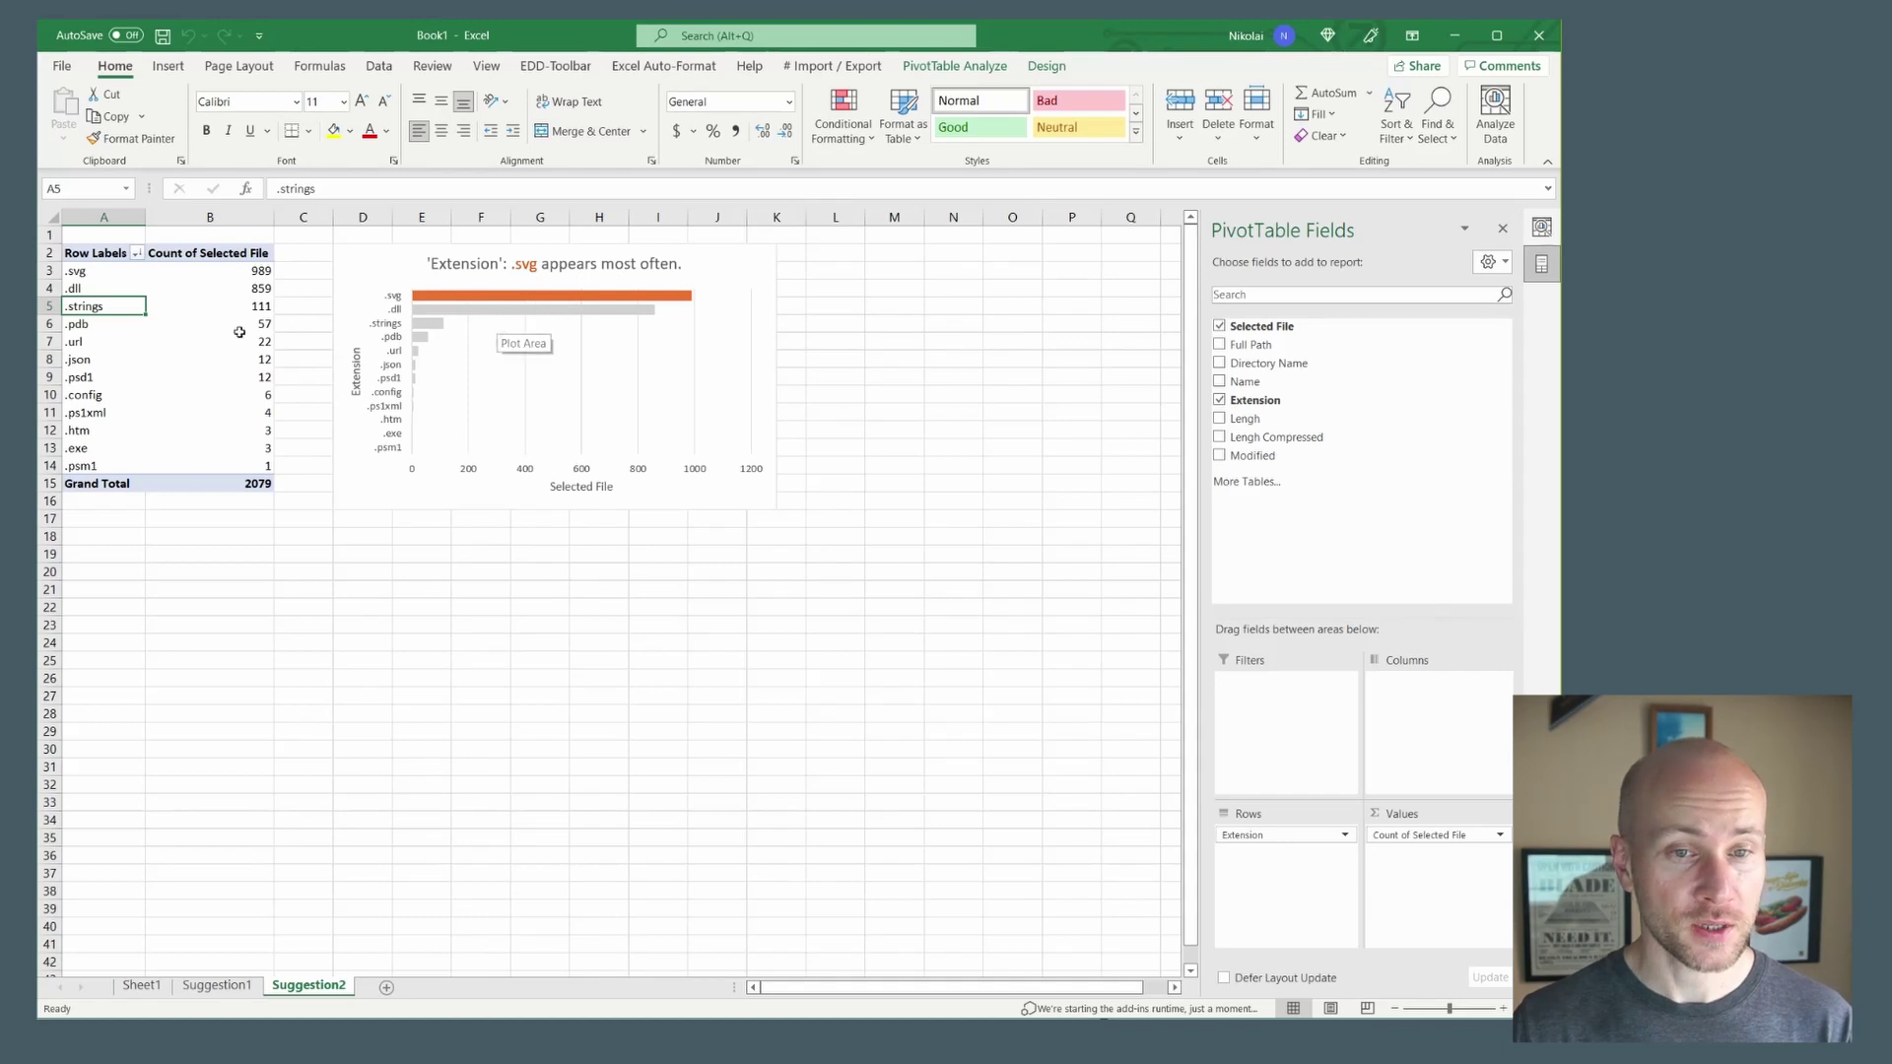
{"action": "mouse_move", "coordinate": [177, 308]}
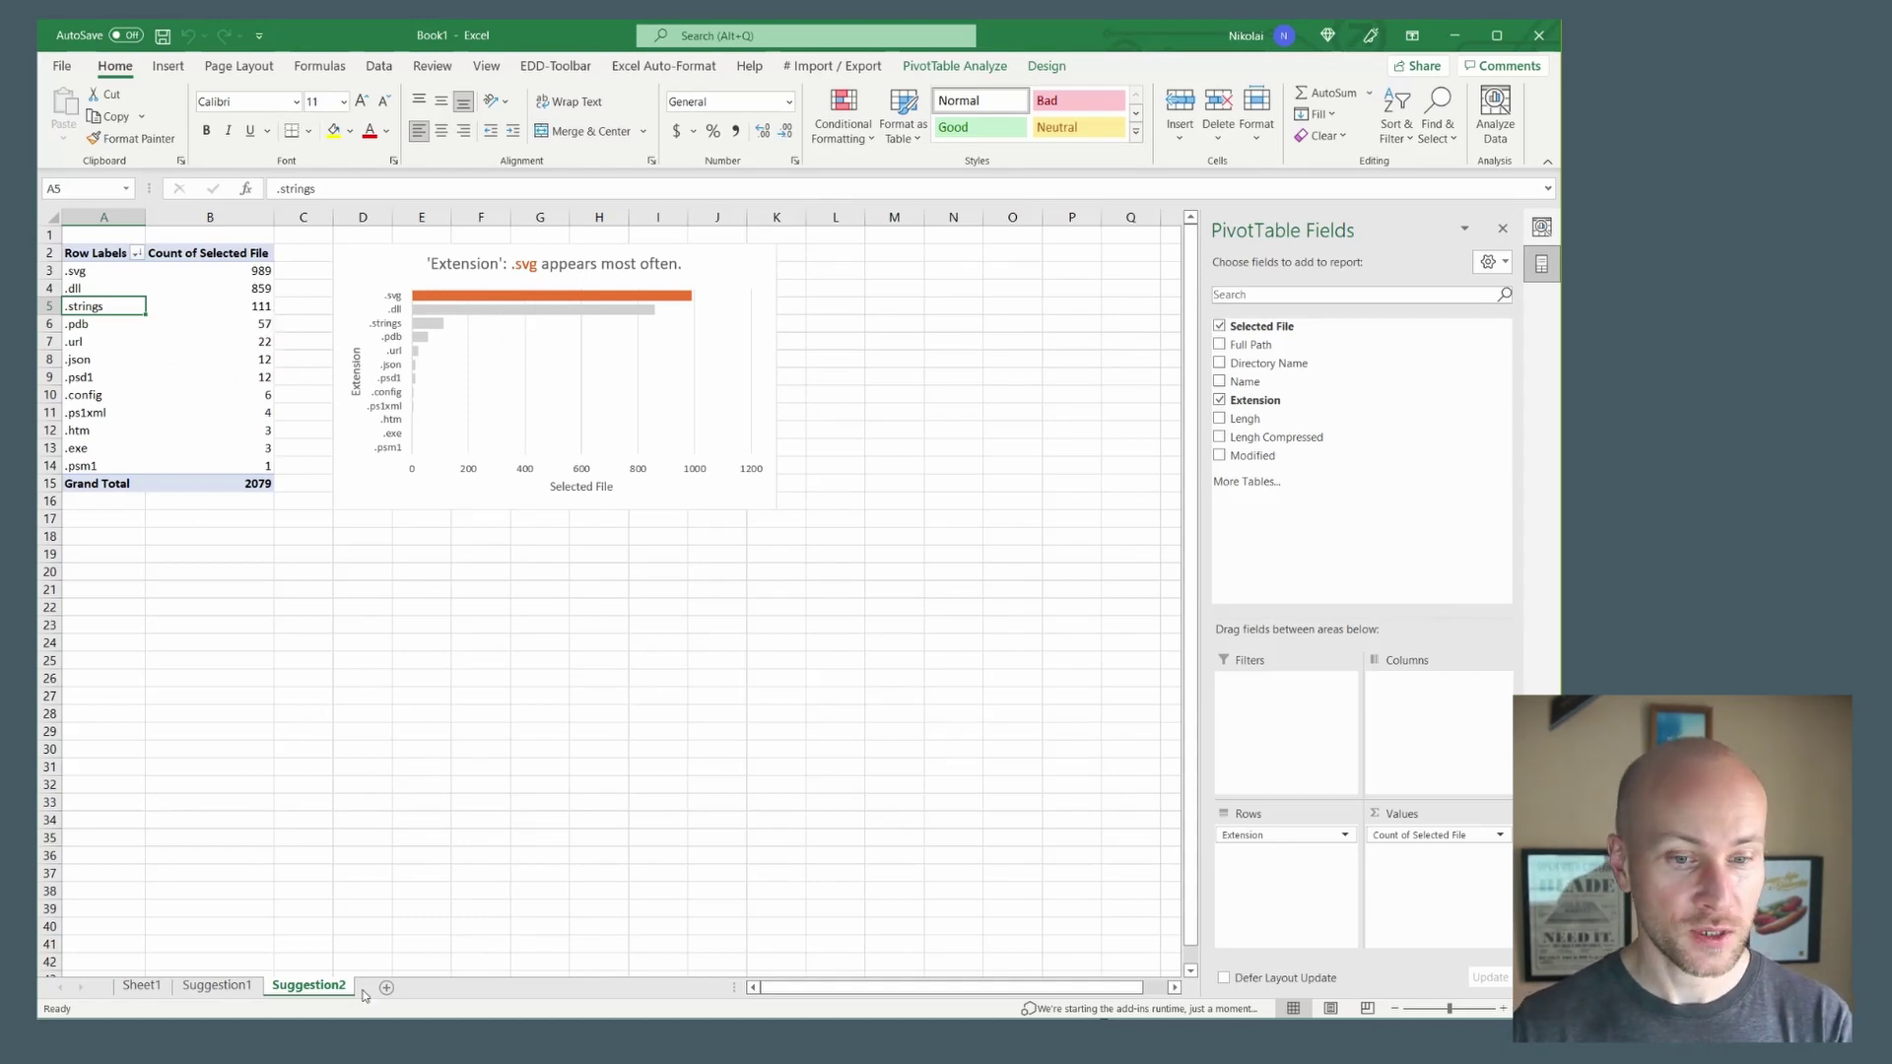
Return to the Sheet1 listing, close the Analyze Data pane and show the Import / Export tab.
{"action": "left_click", "coordinate": [217, 985]}
{"action": "left_click", "coordinate": [142, 985]}
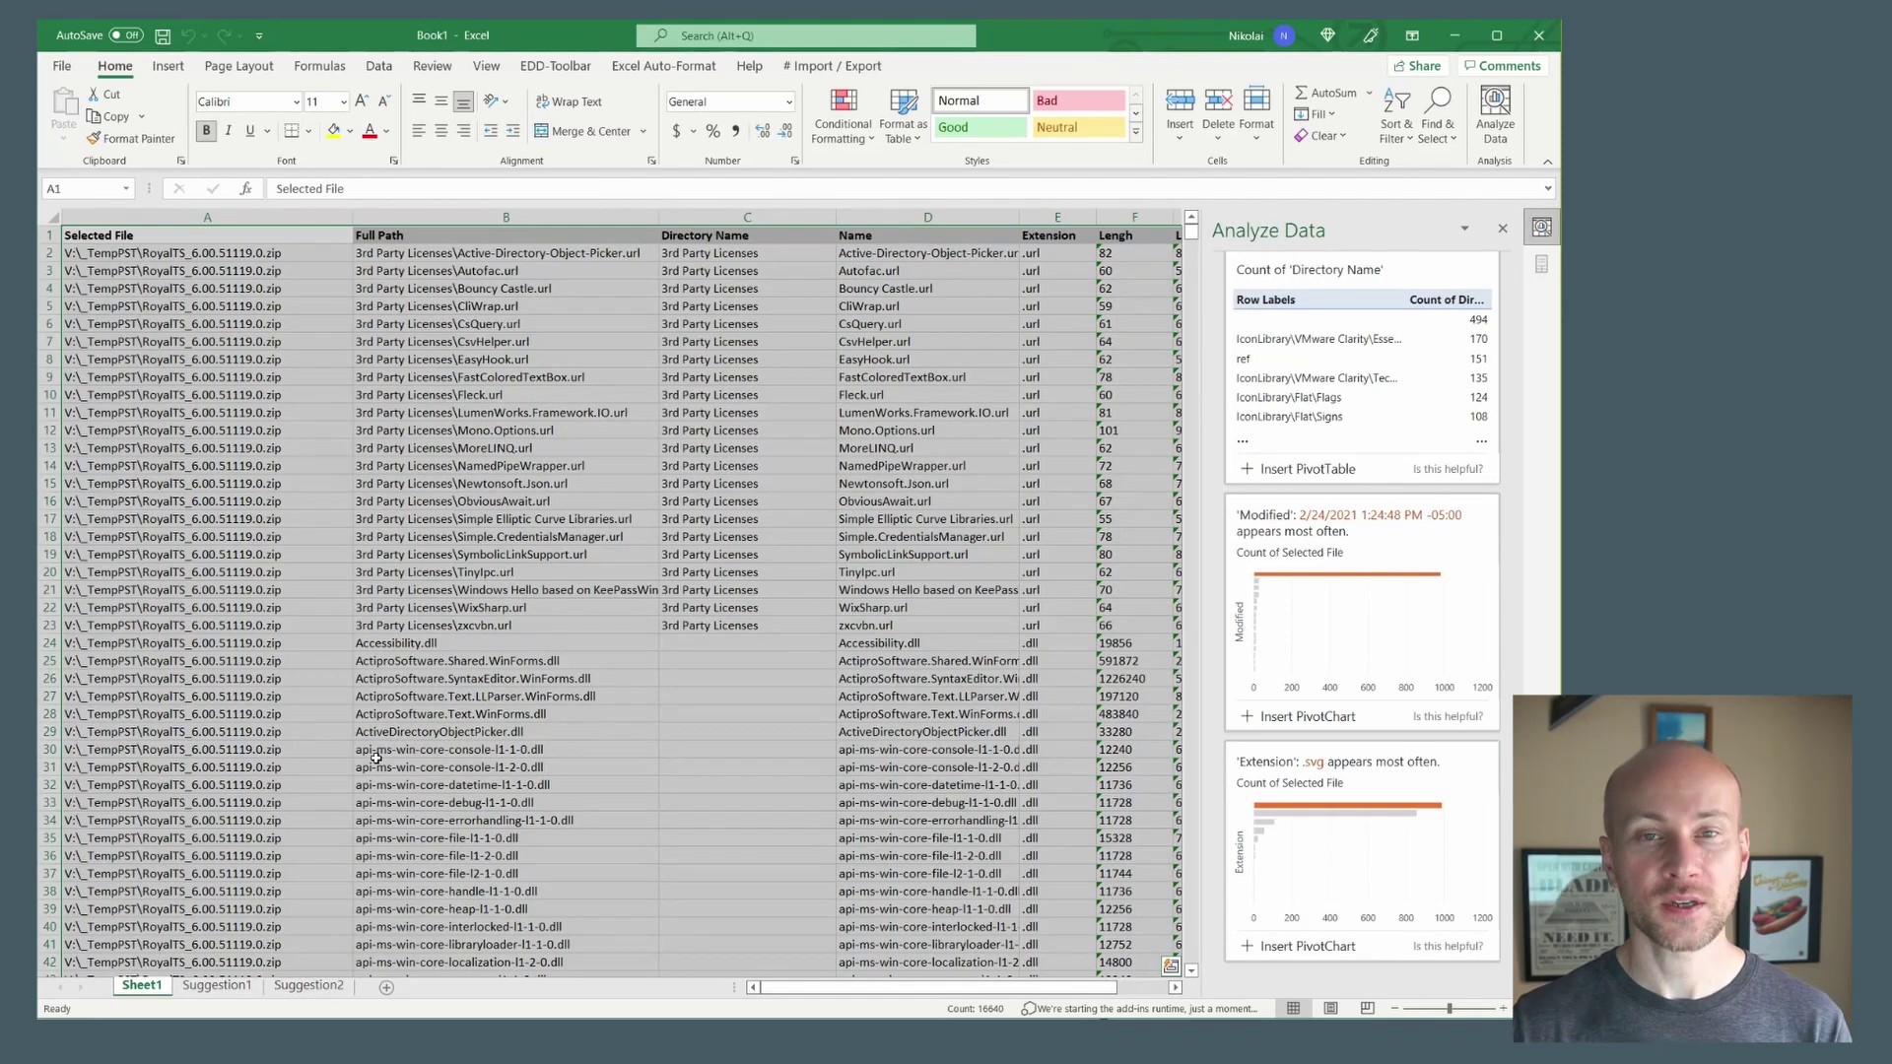
{"action": "left_click", "coordinate": [578, 384]}
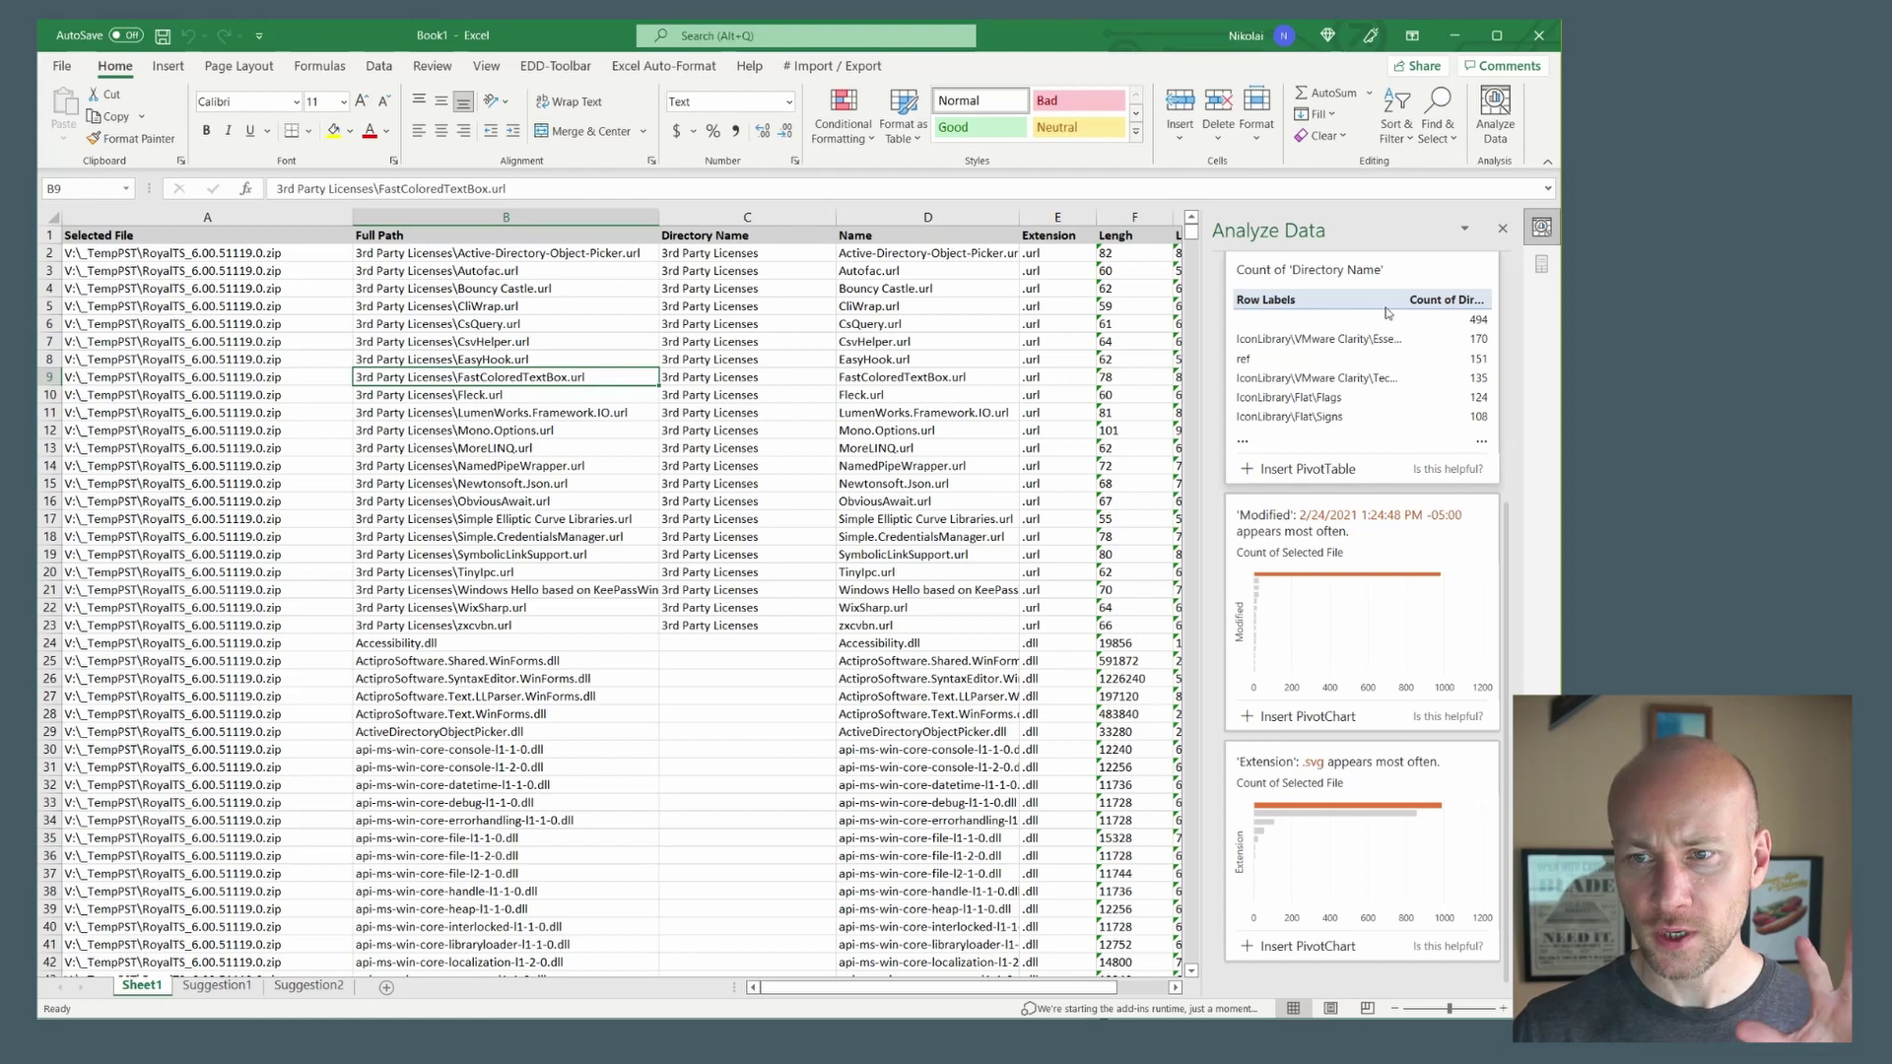
{"action": "left_click", "coordinate": [1502, 228]}
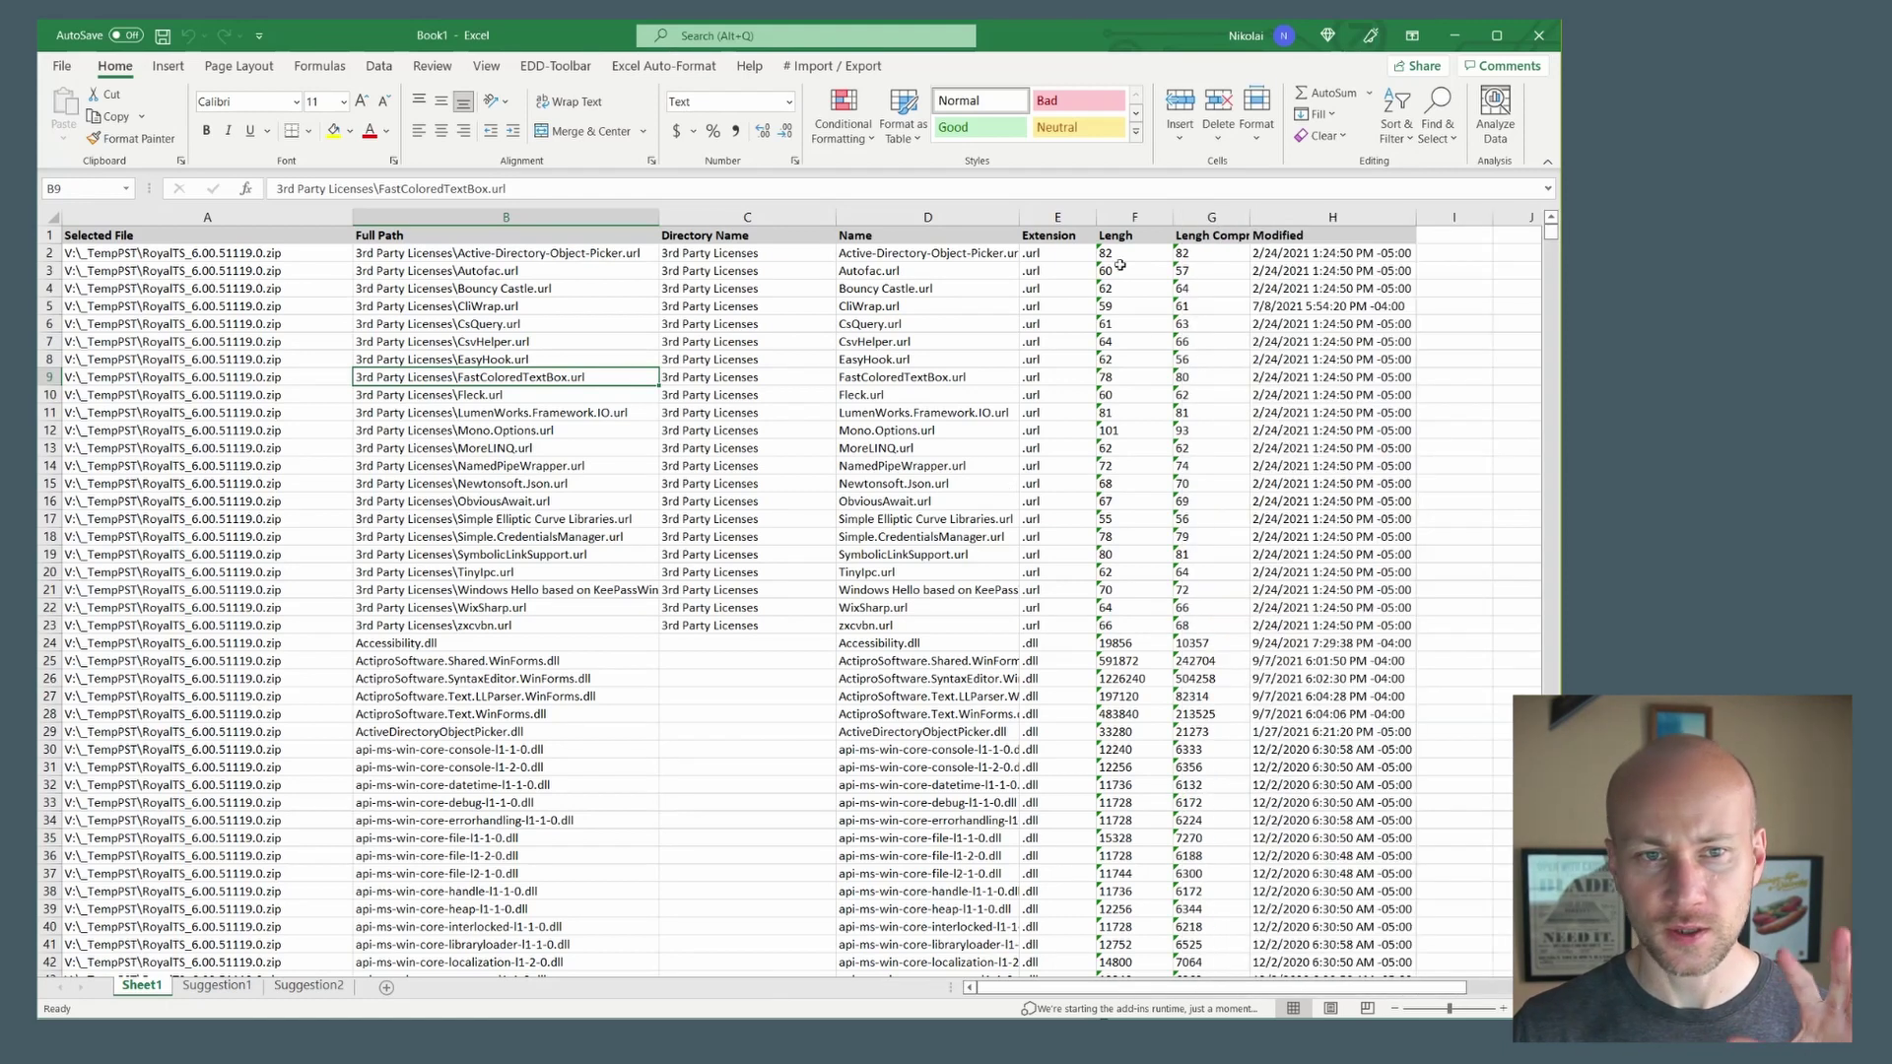
{"action": "left_click", "coordinate": [864, 73]}
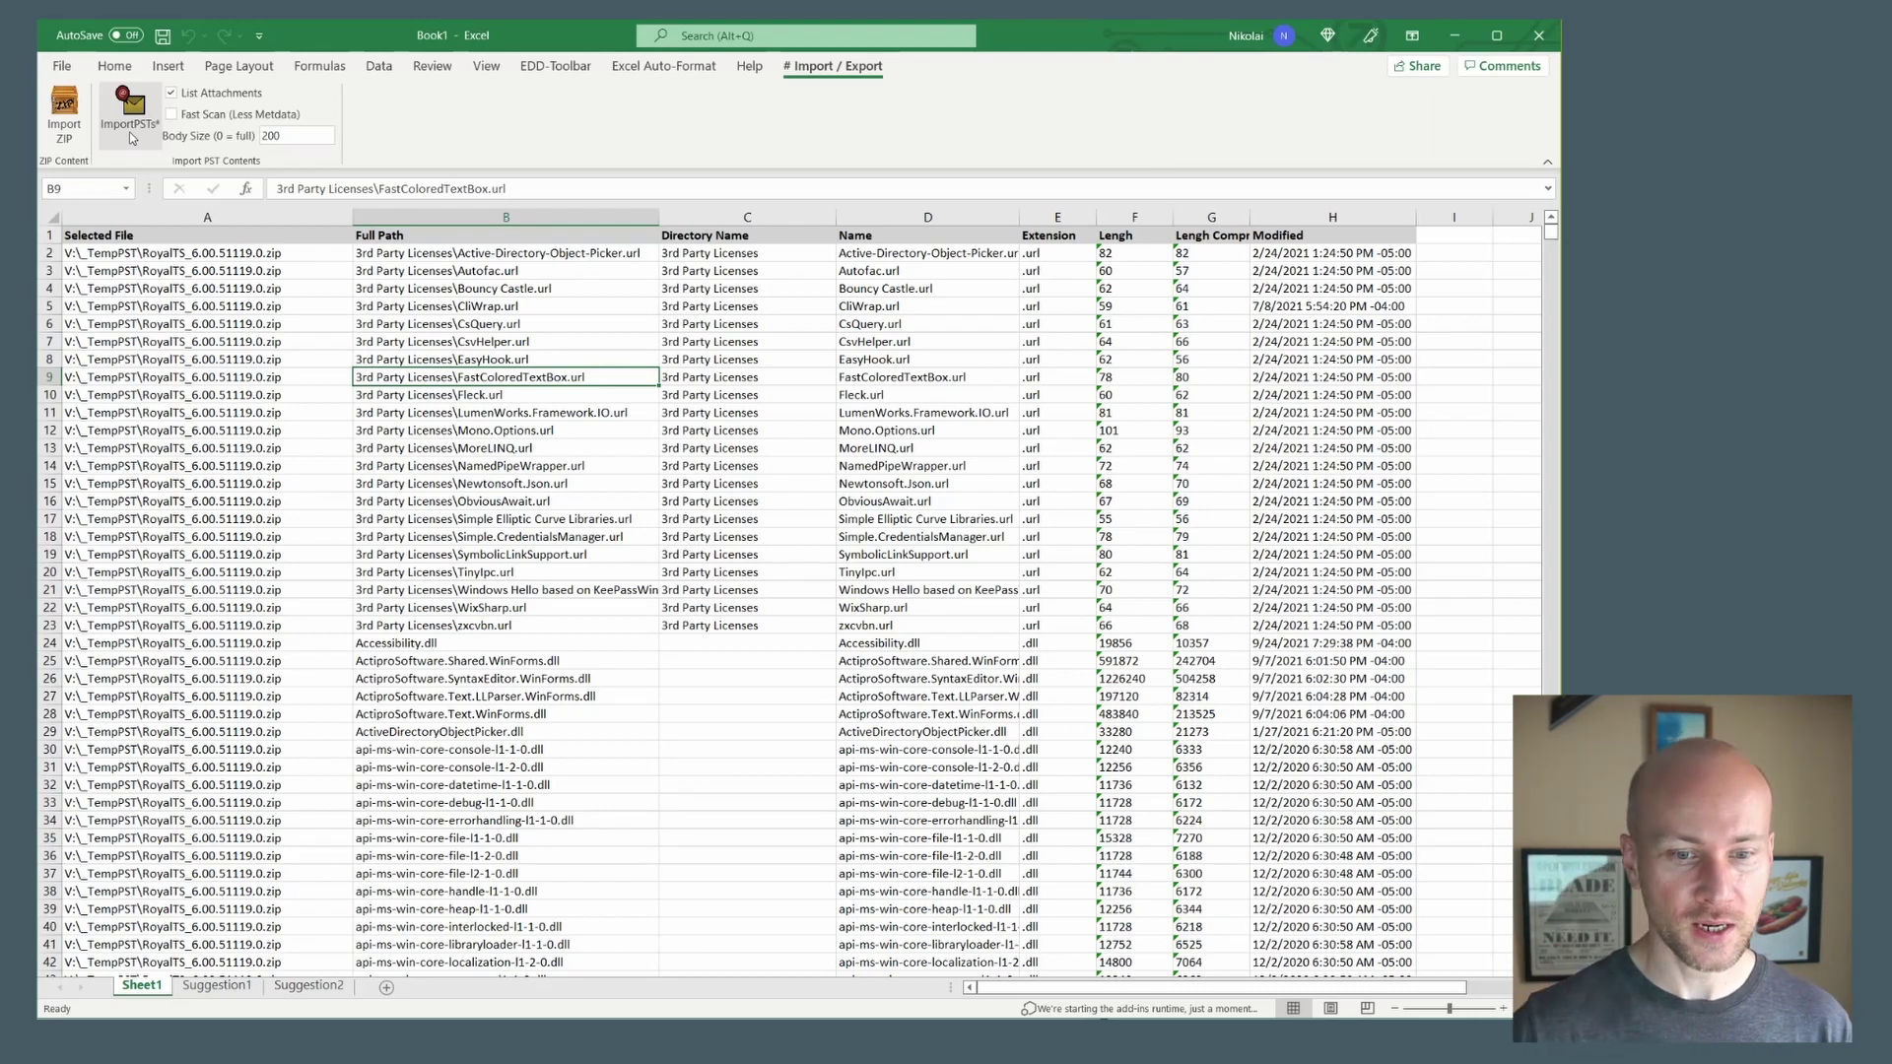
Add blank Sheet2 and uncheck List Attachments for the PST import.
{"action": "left_click", "coordinate": [397, 989]}
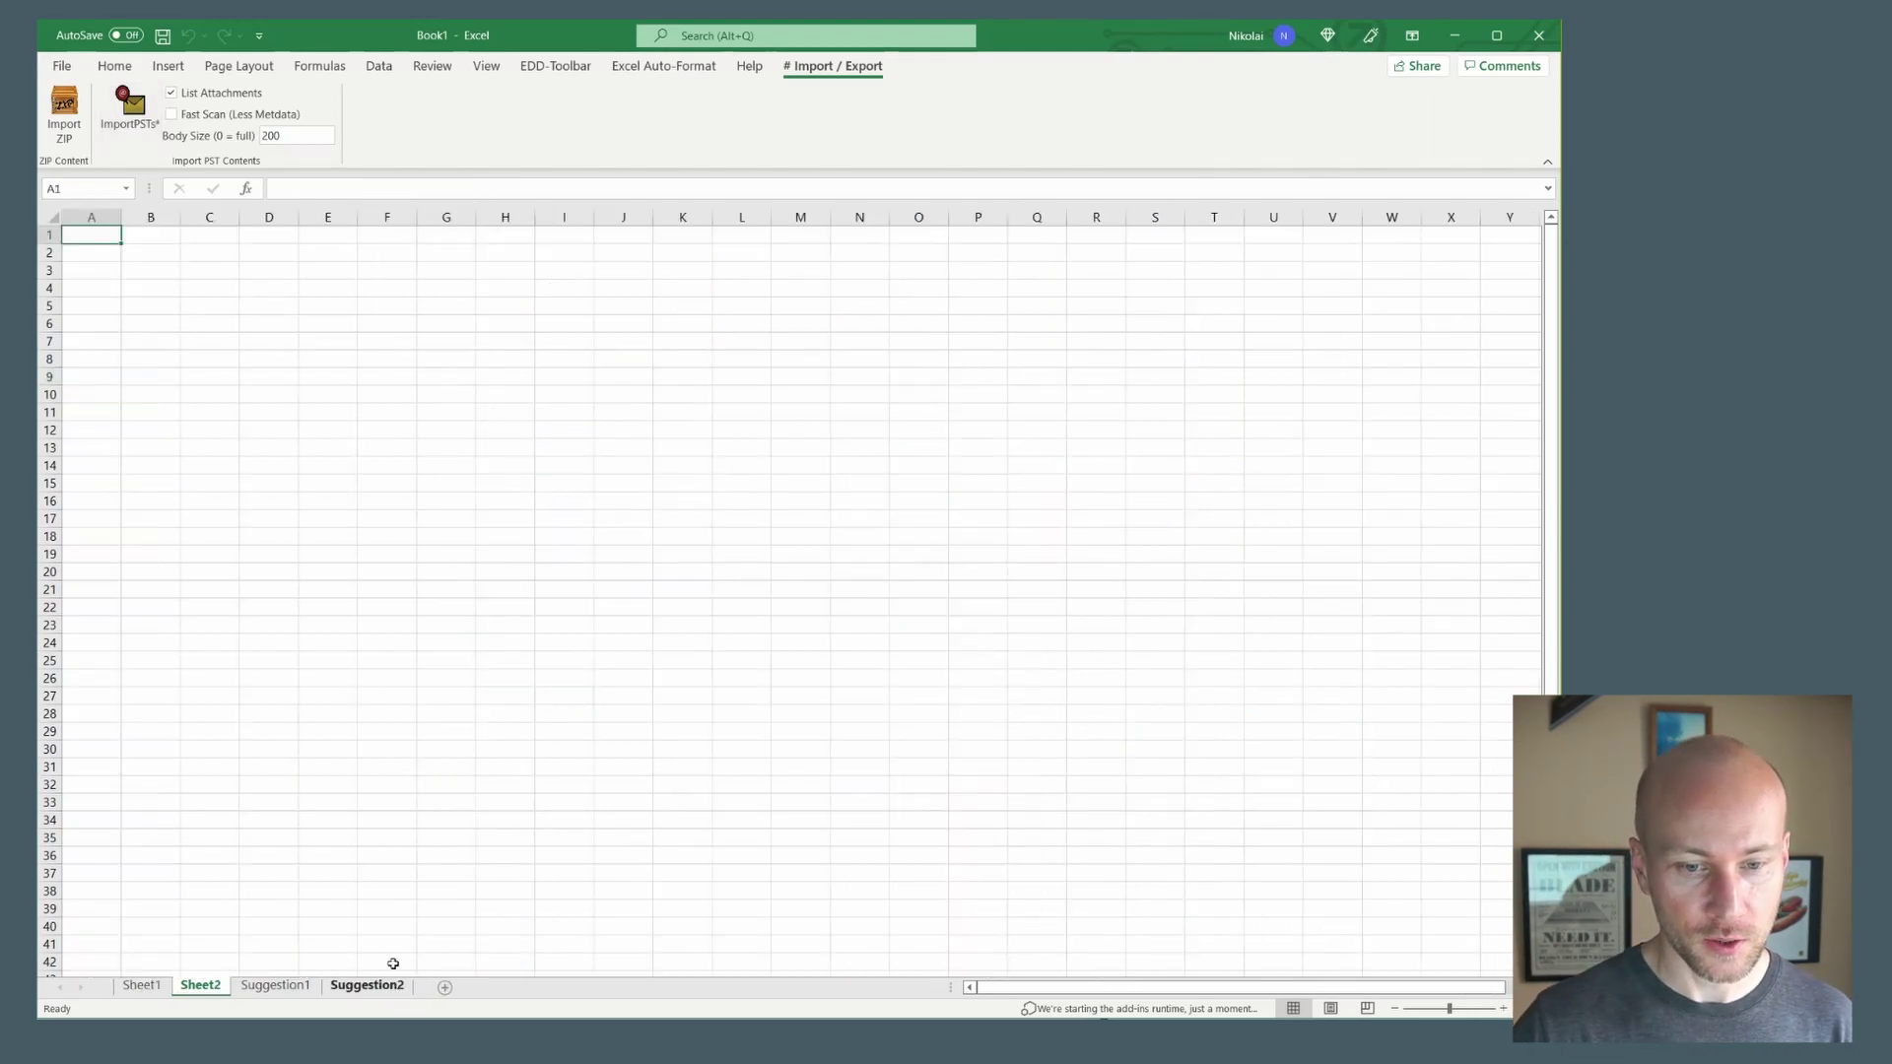
{"action": "left_click", "coordinate": [189, 96]}
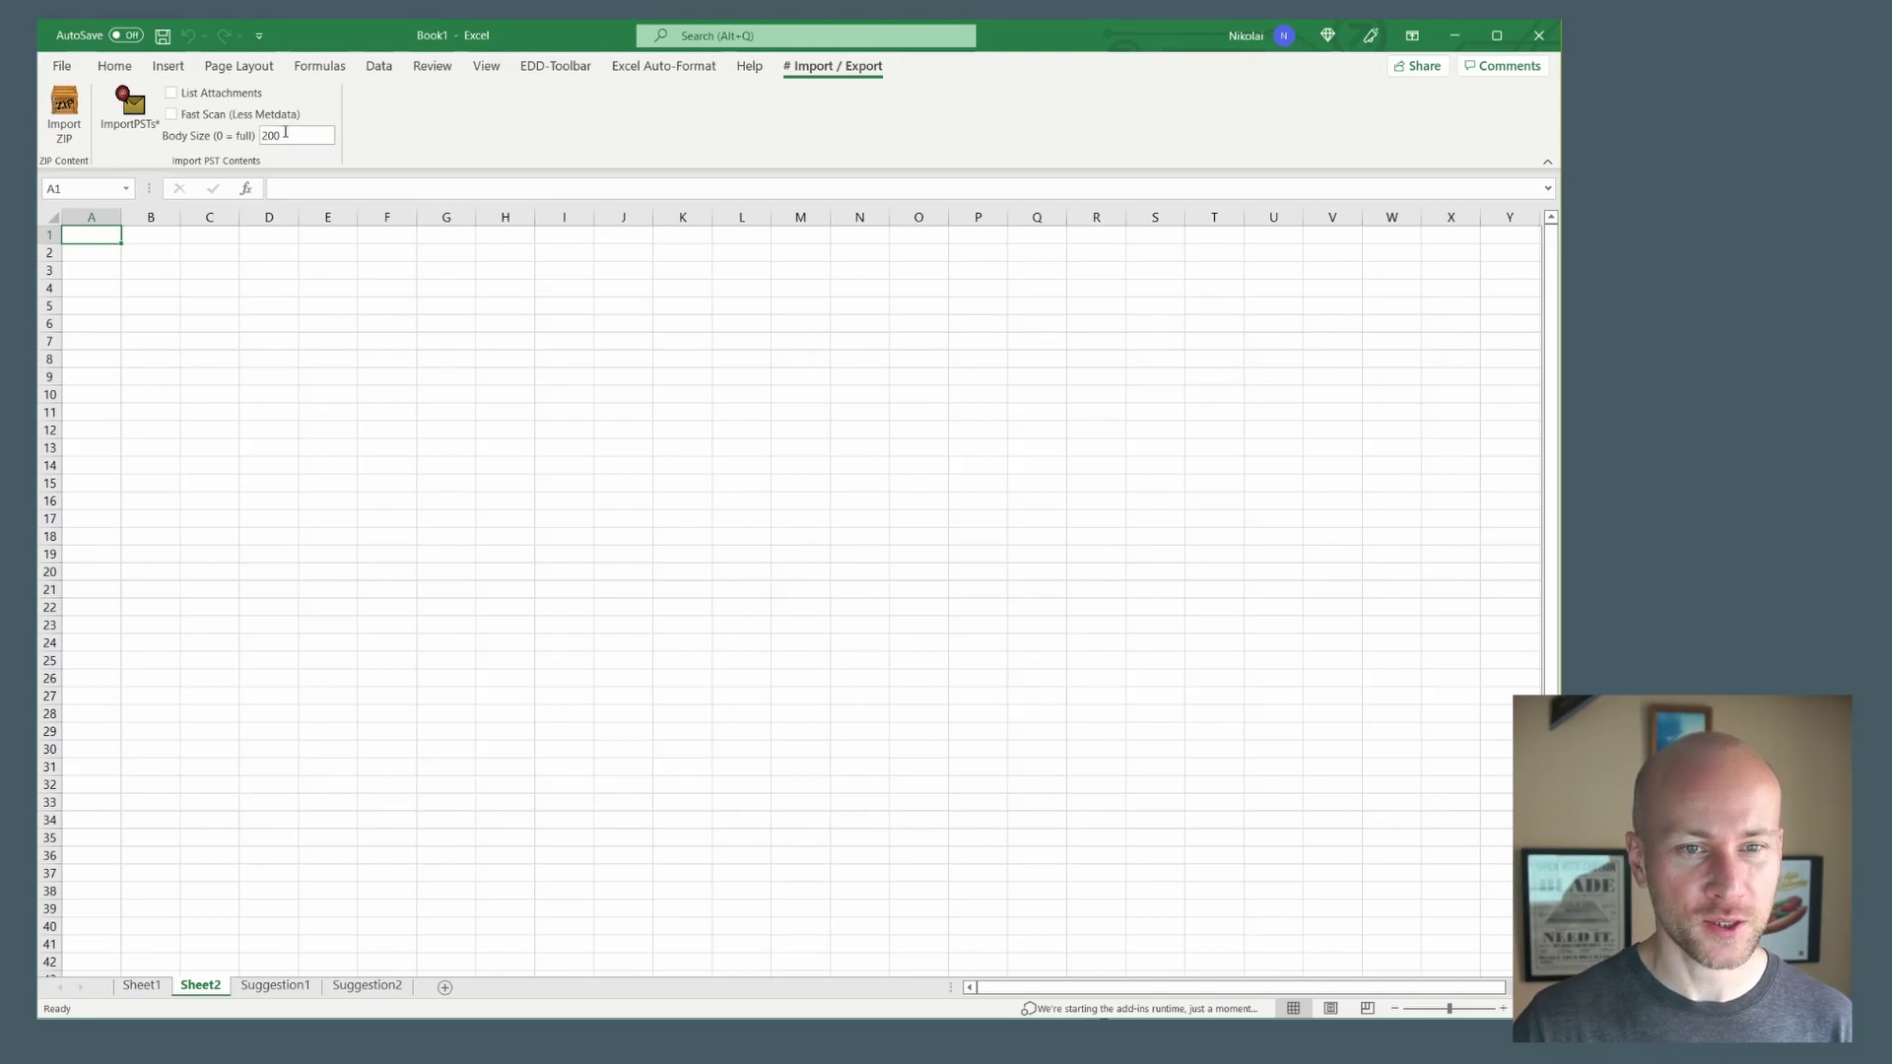
{"action": "left_click", "coordinate": [125, 126]}
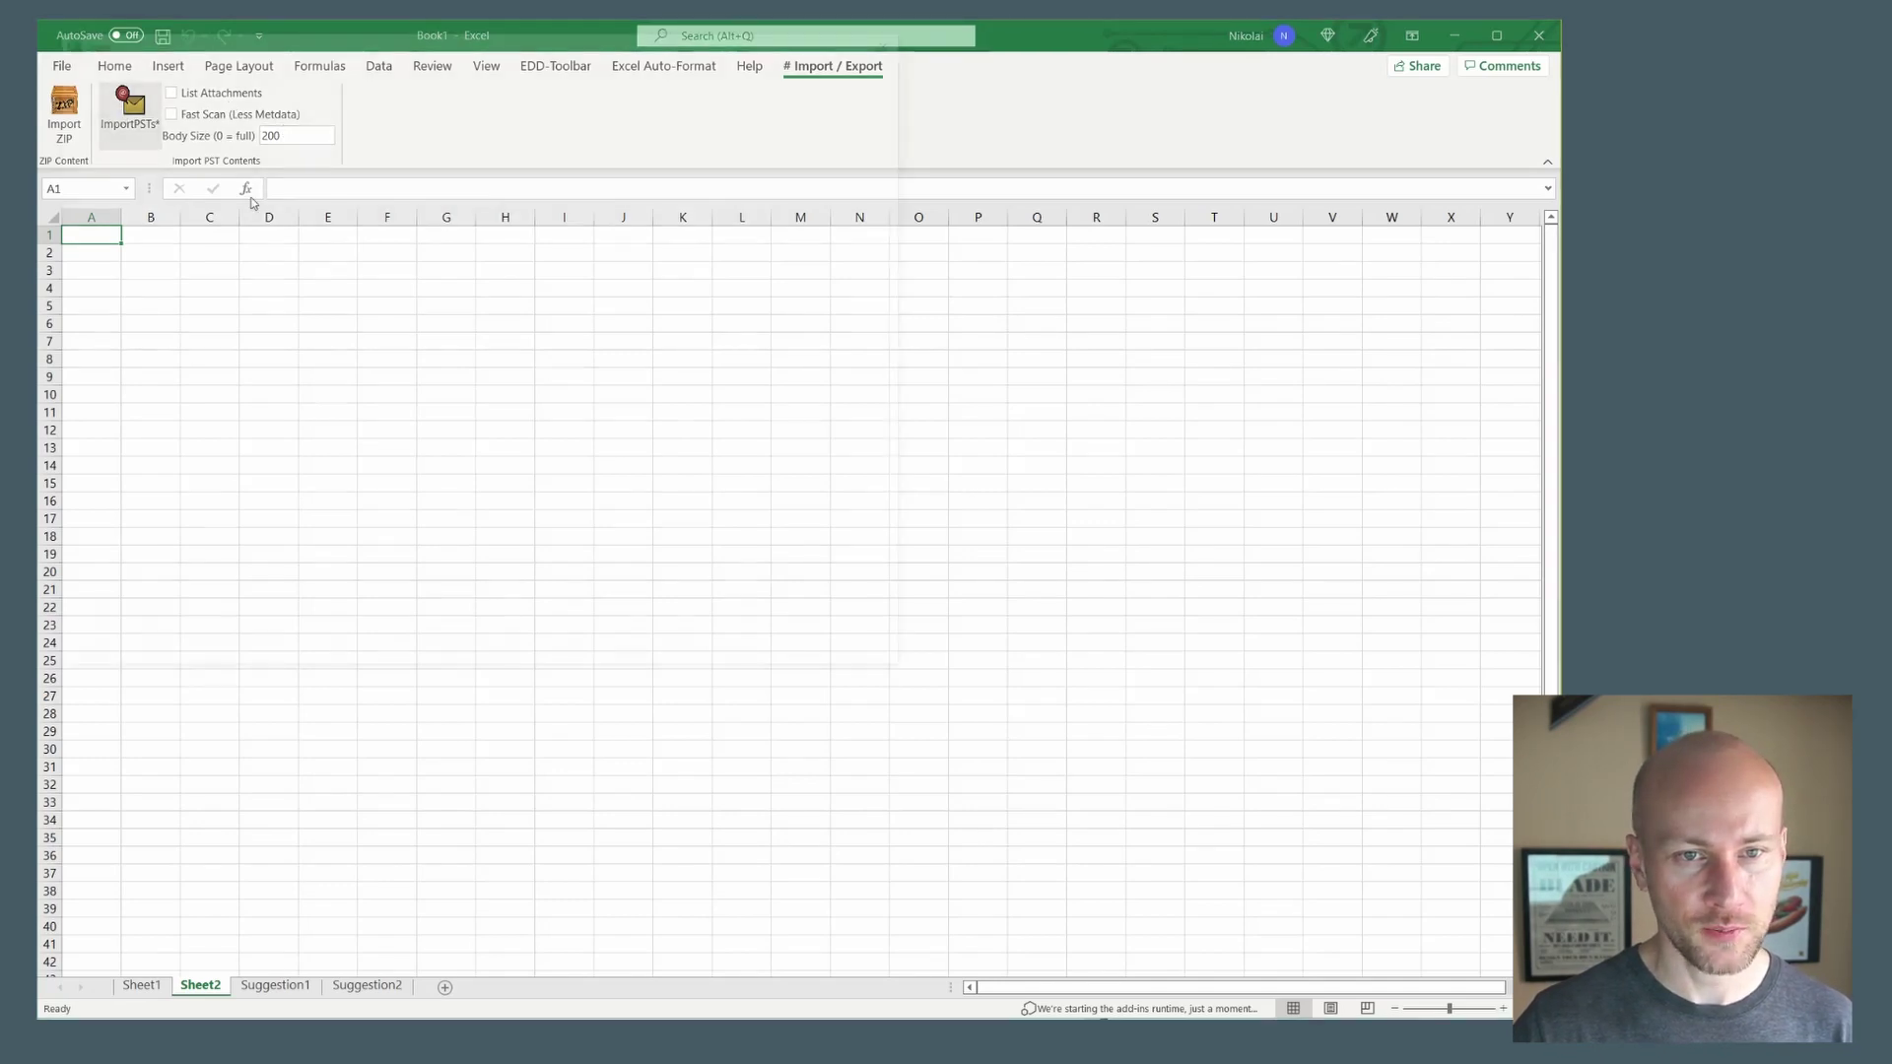
{"action": "left_click", "coordinate": [413, 198]}
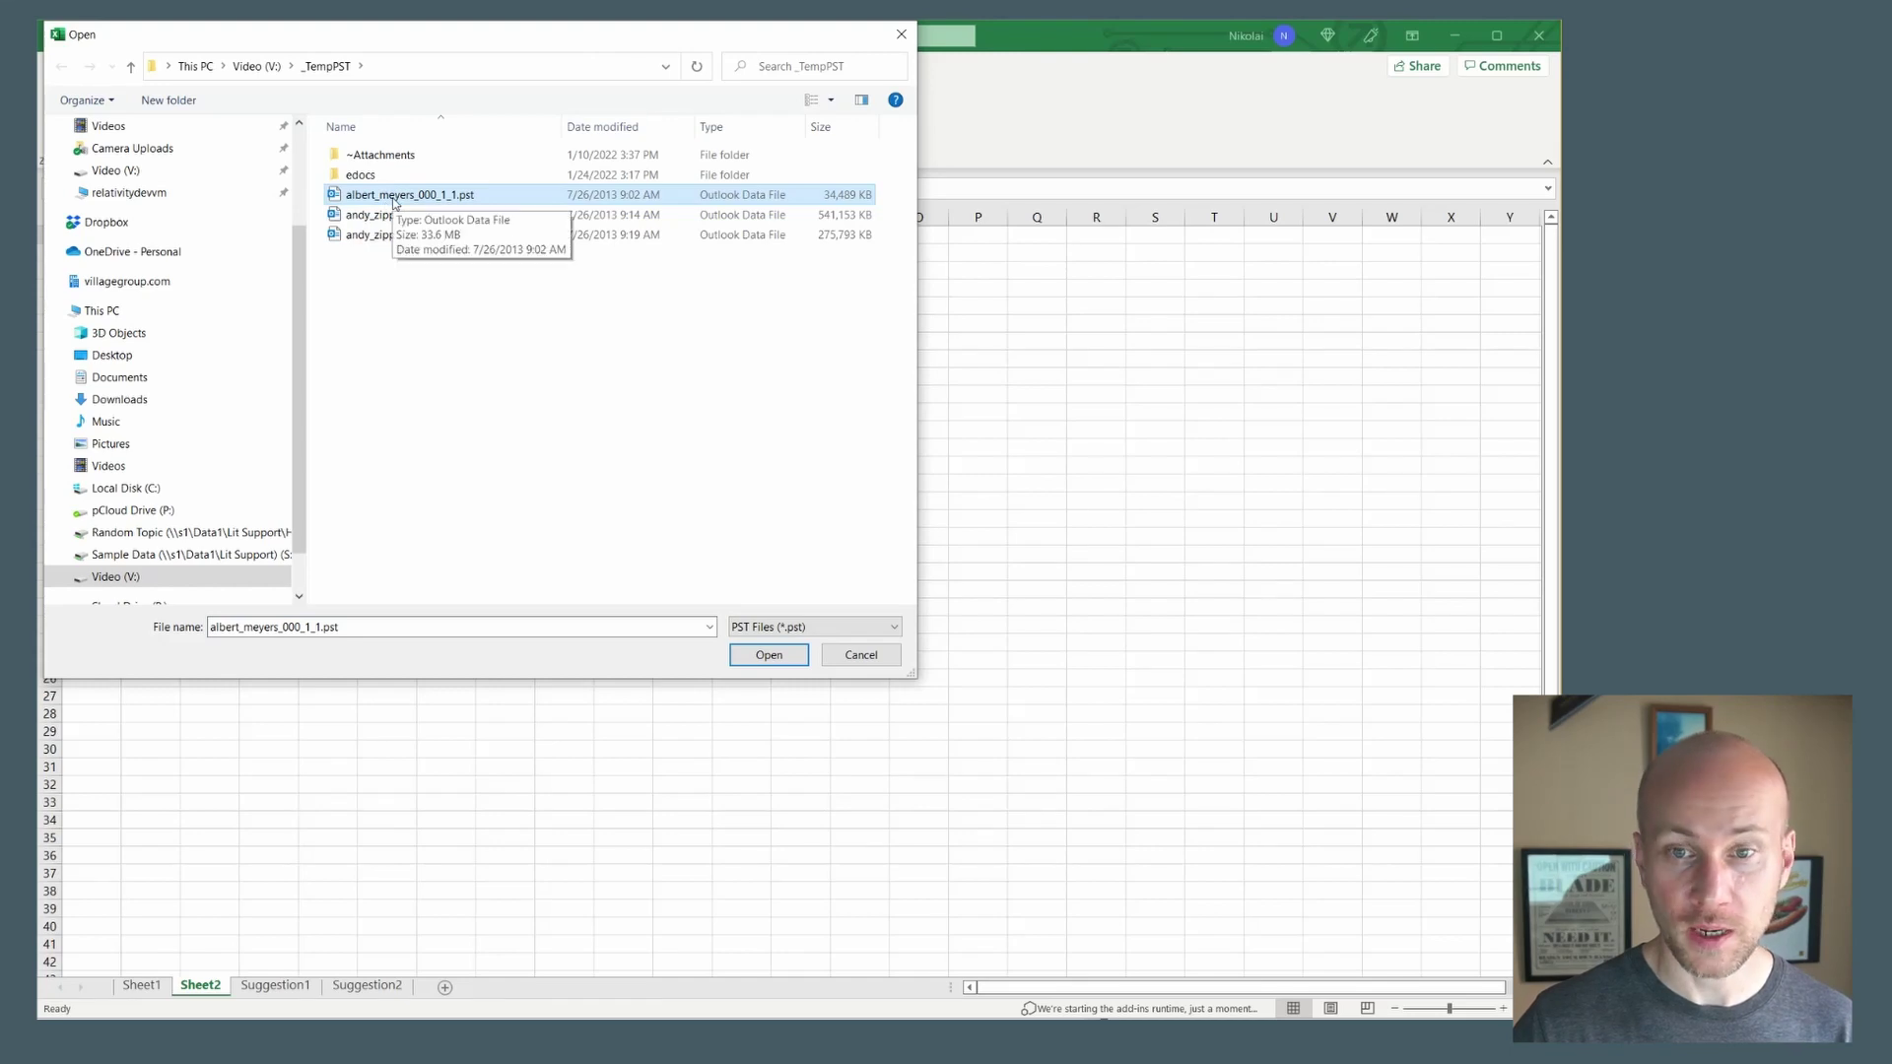
{"action": "double_click", "coordinate": [393, 200]}
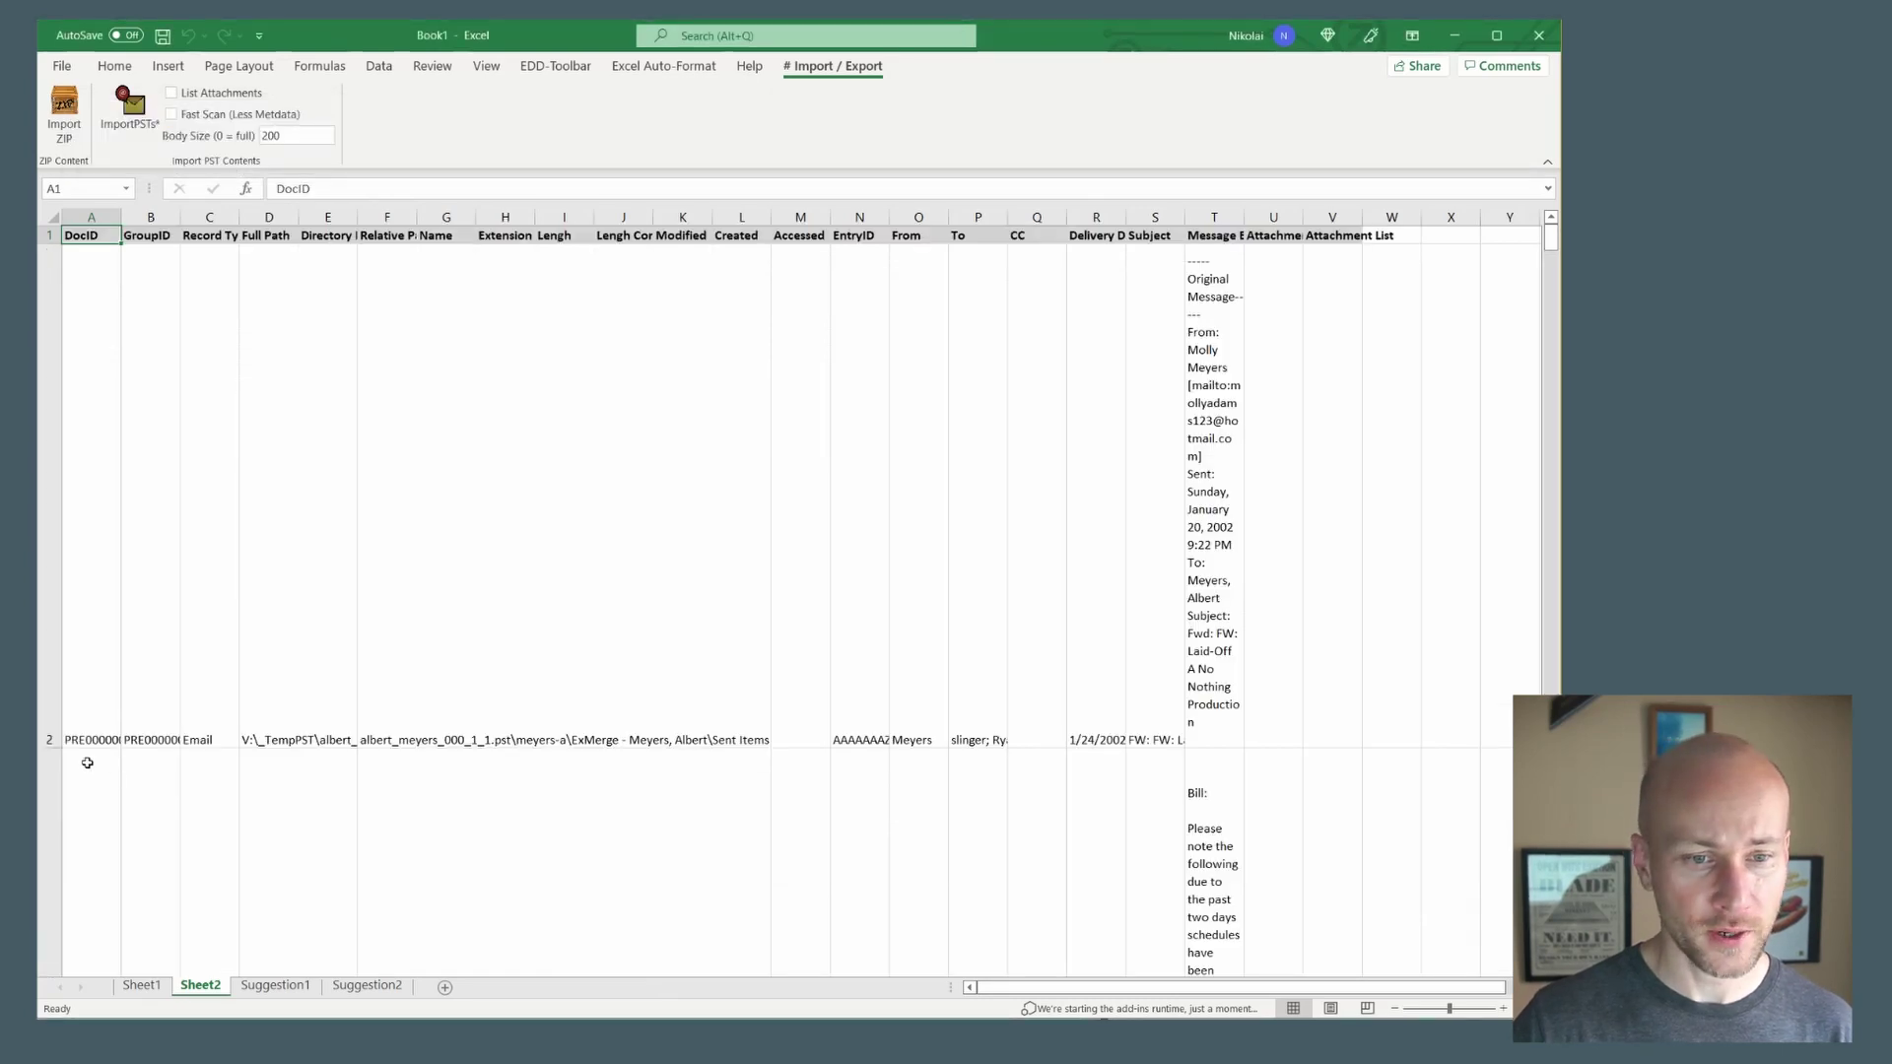
Shrink all email rows to single-line height and give every column the same width.
{"action": "left_click", "coordinate": [54, 216]}
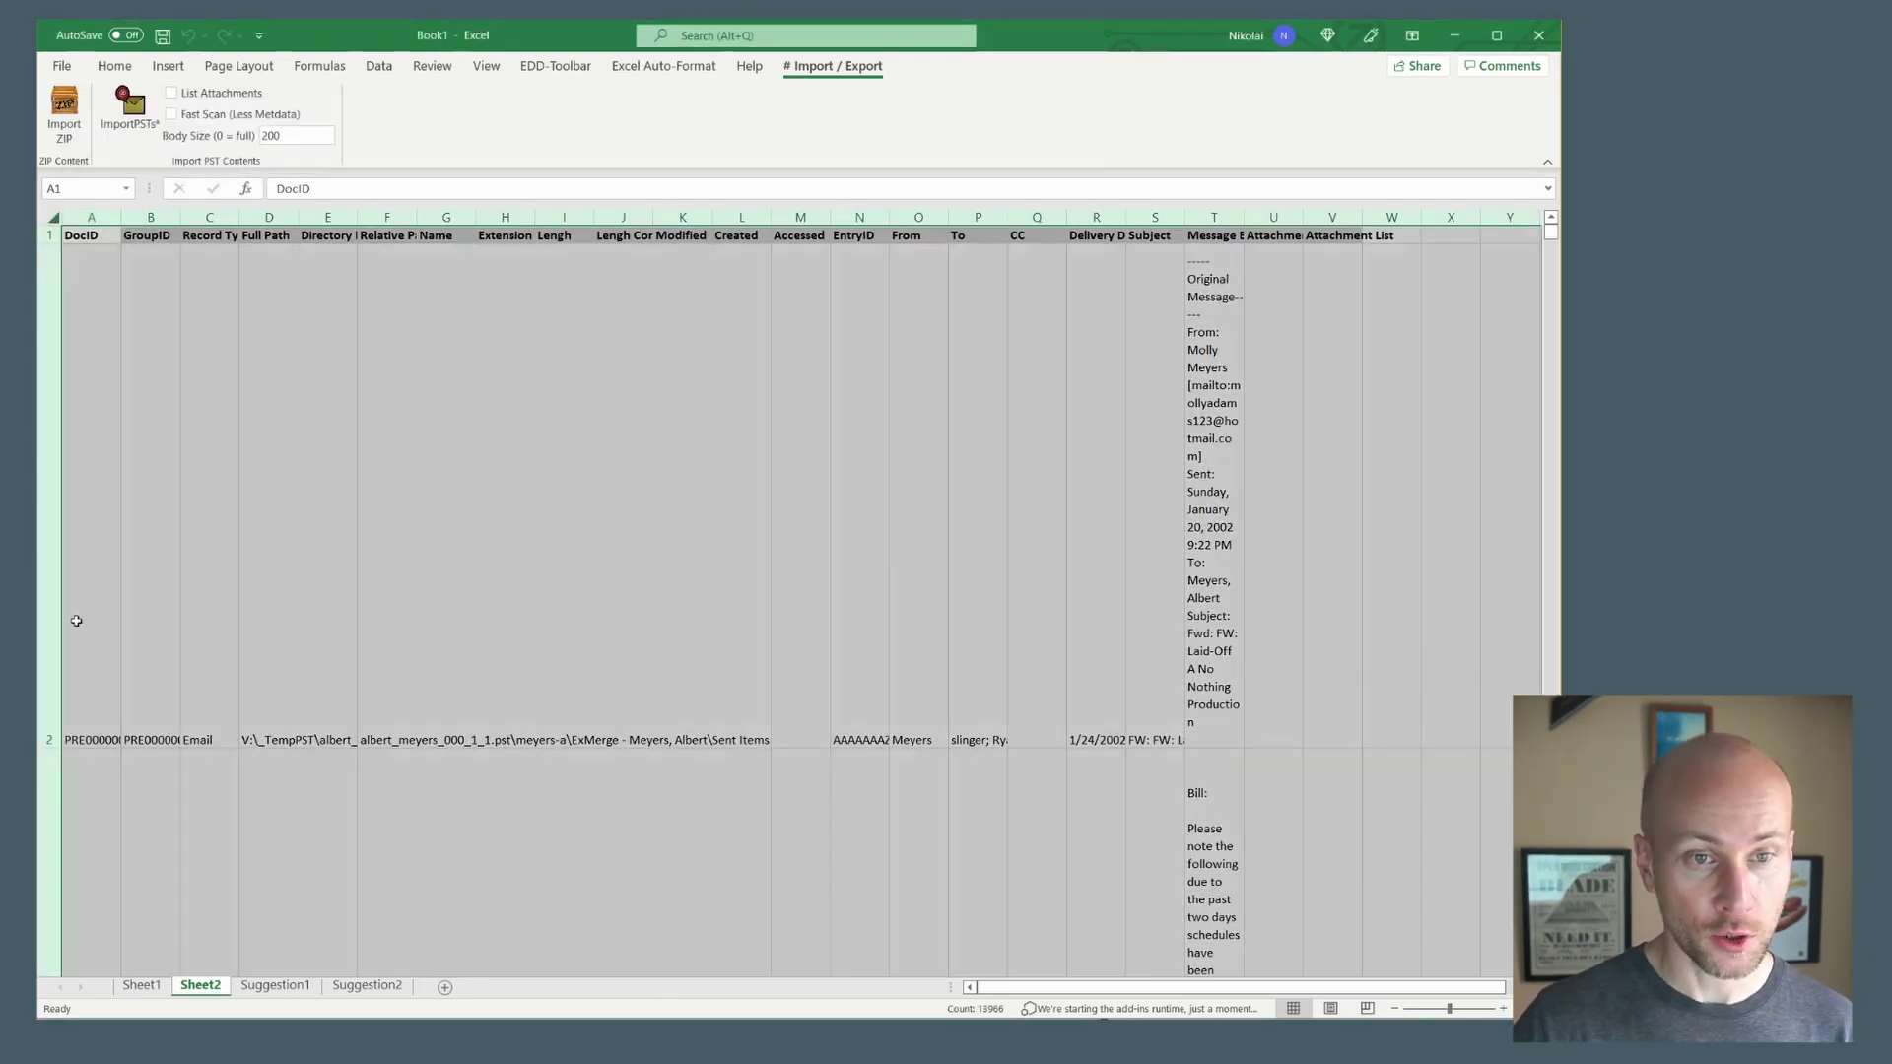
{"action": "left_click_drag", "start_coordinate": [55, 748], "coordinate": [212, 222]}
{"action": "left_click", "coordinate": [321, 302]}
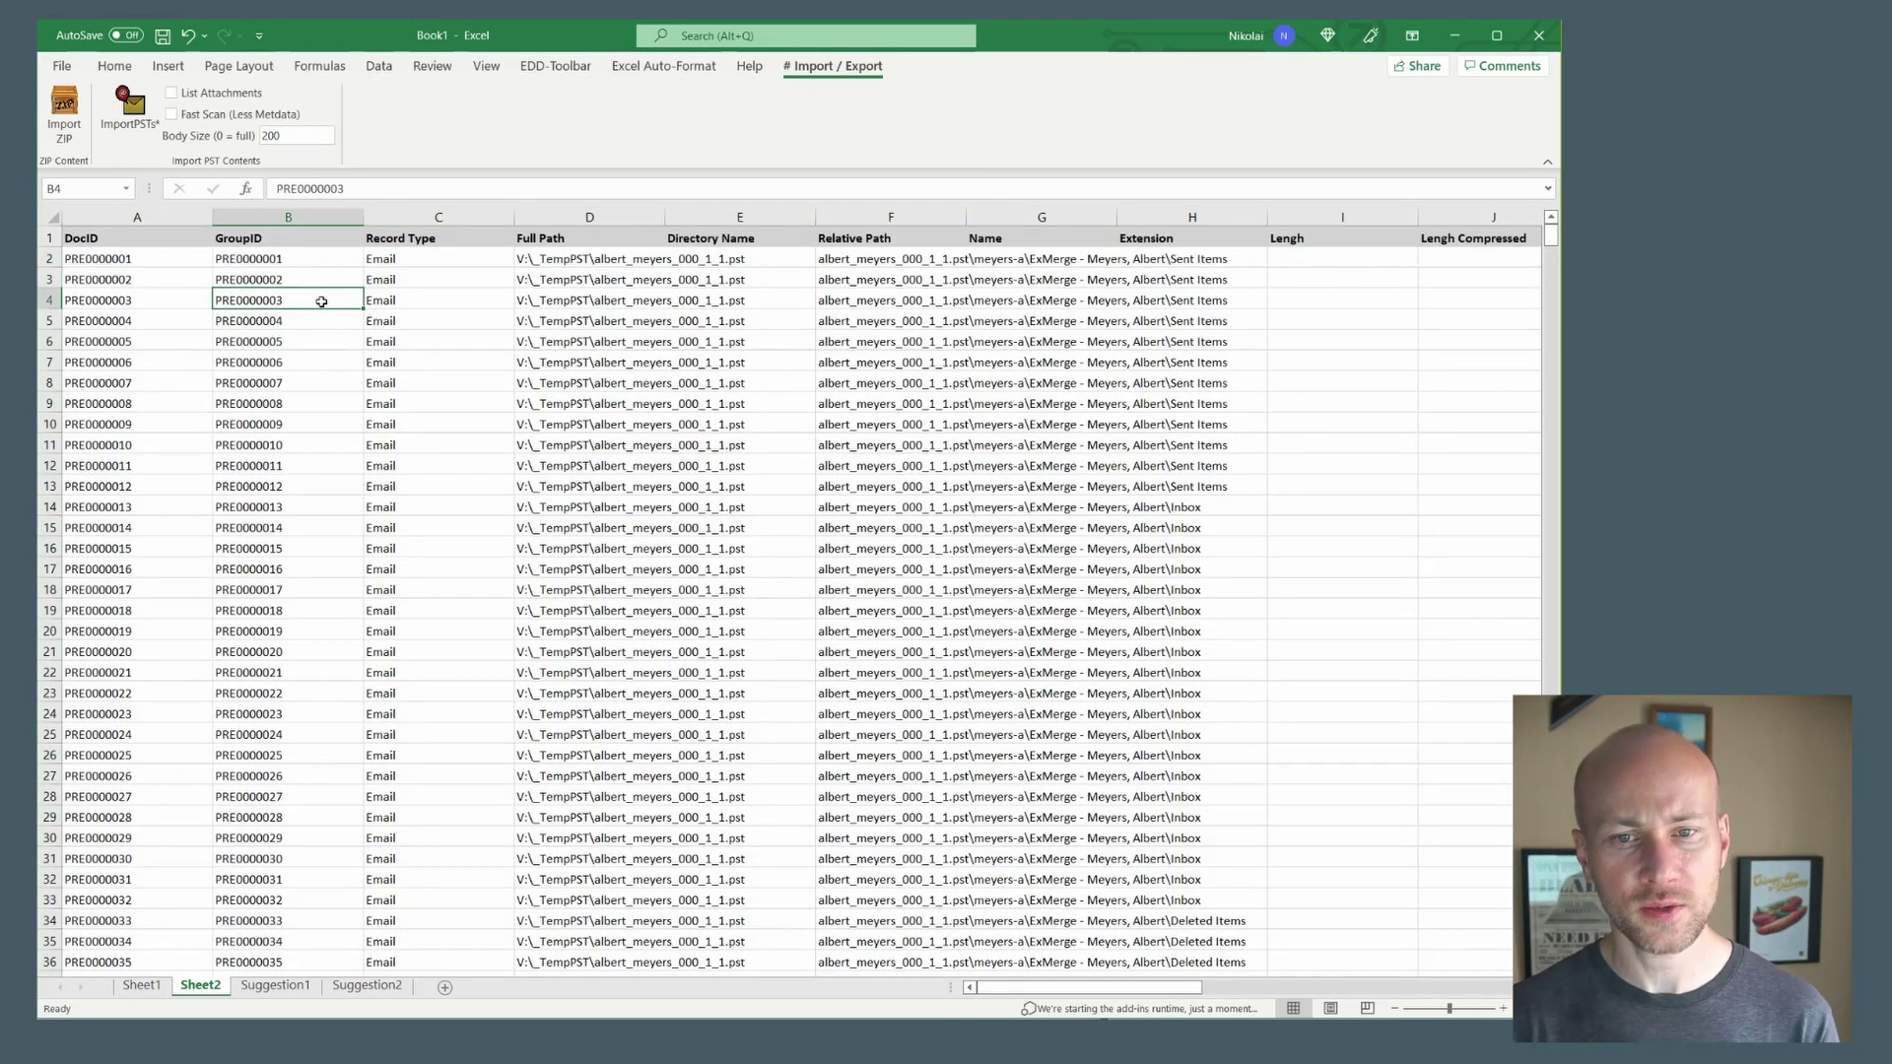
Check the DocID, Record Type and PST path values, then widen the Relative Path column.
{"action": "left_click", "coordinate": [162, 280]}
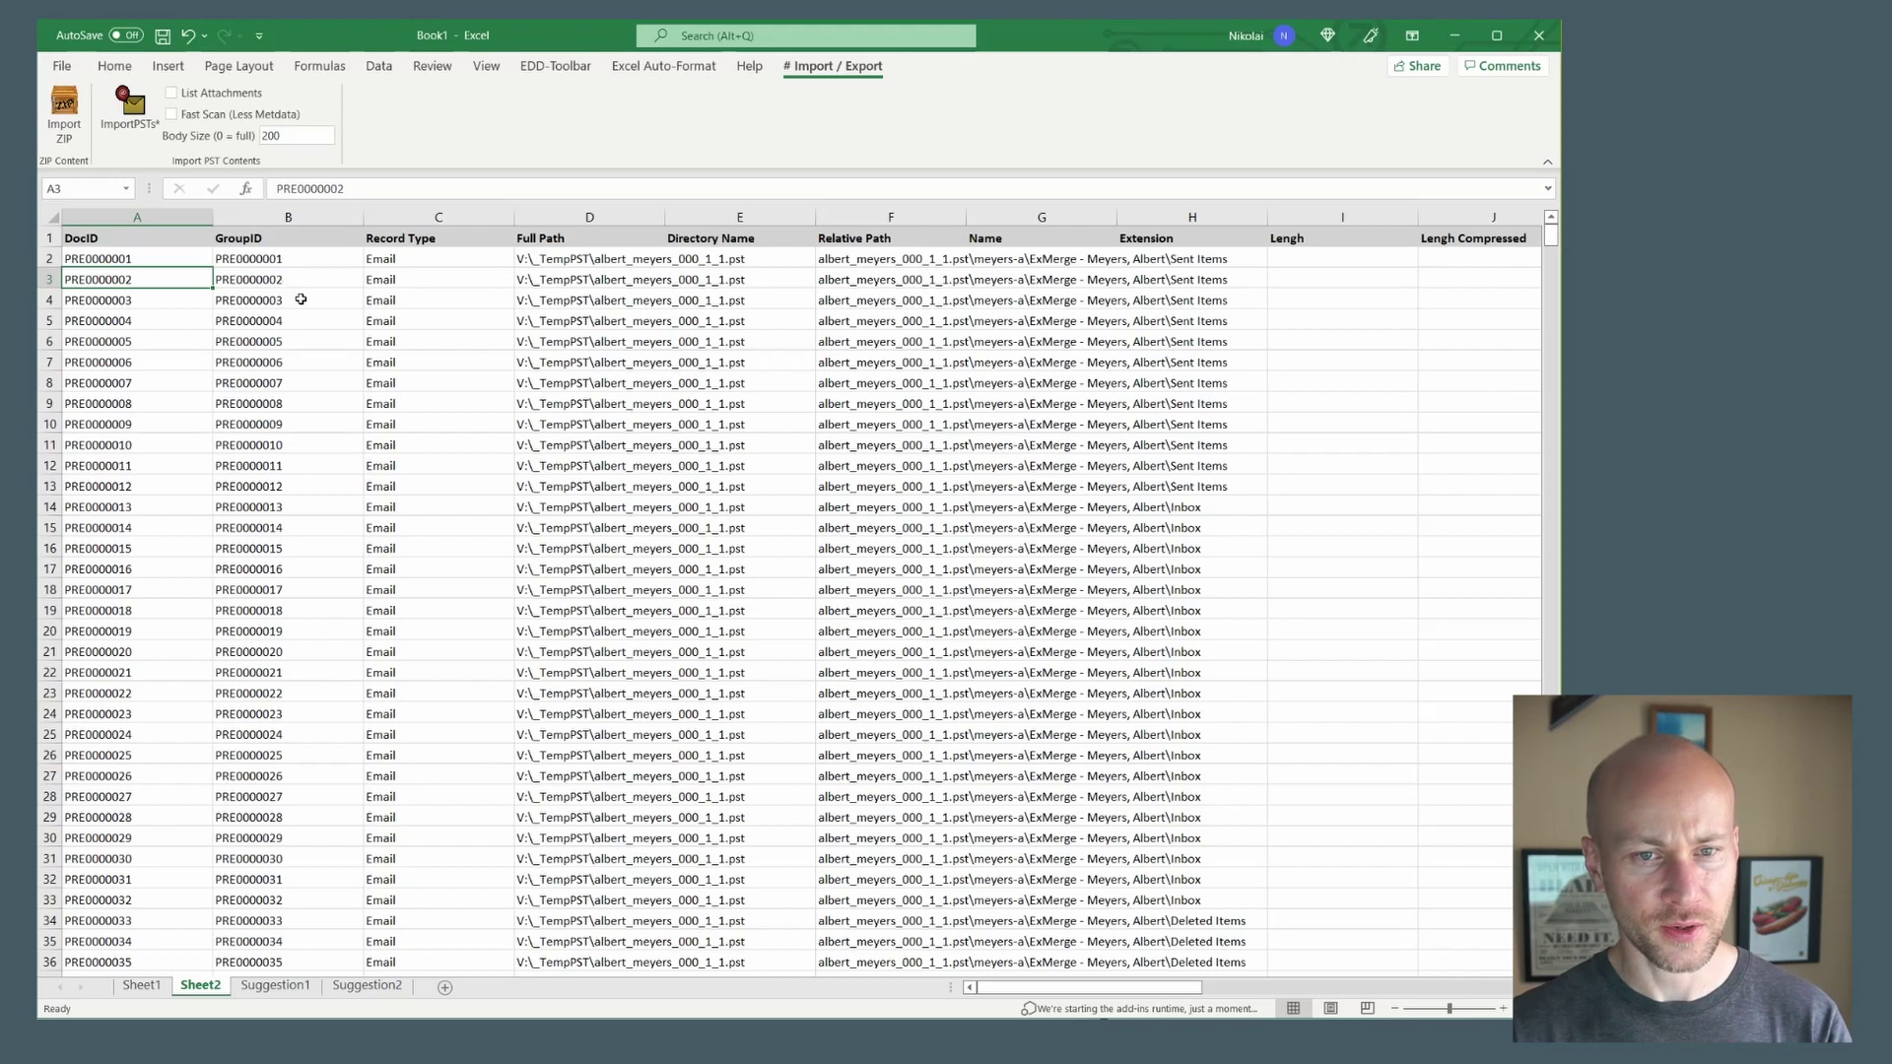
{"action": "left_click", "coordinate": [414, 284]}
{"action": "scroll", "coordinate": [426, 545], "scroll_direction": "down", "scroll_amount": 7}
{"action": "scroll", "coordinate": [436, 537], "scroll_direction": "up", "scroll_amount": 7}
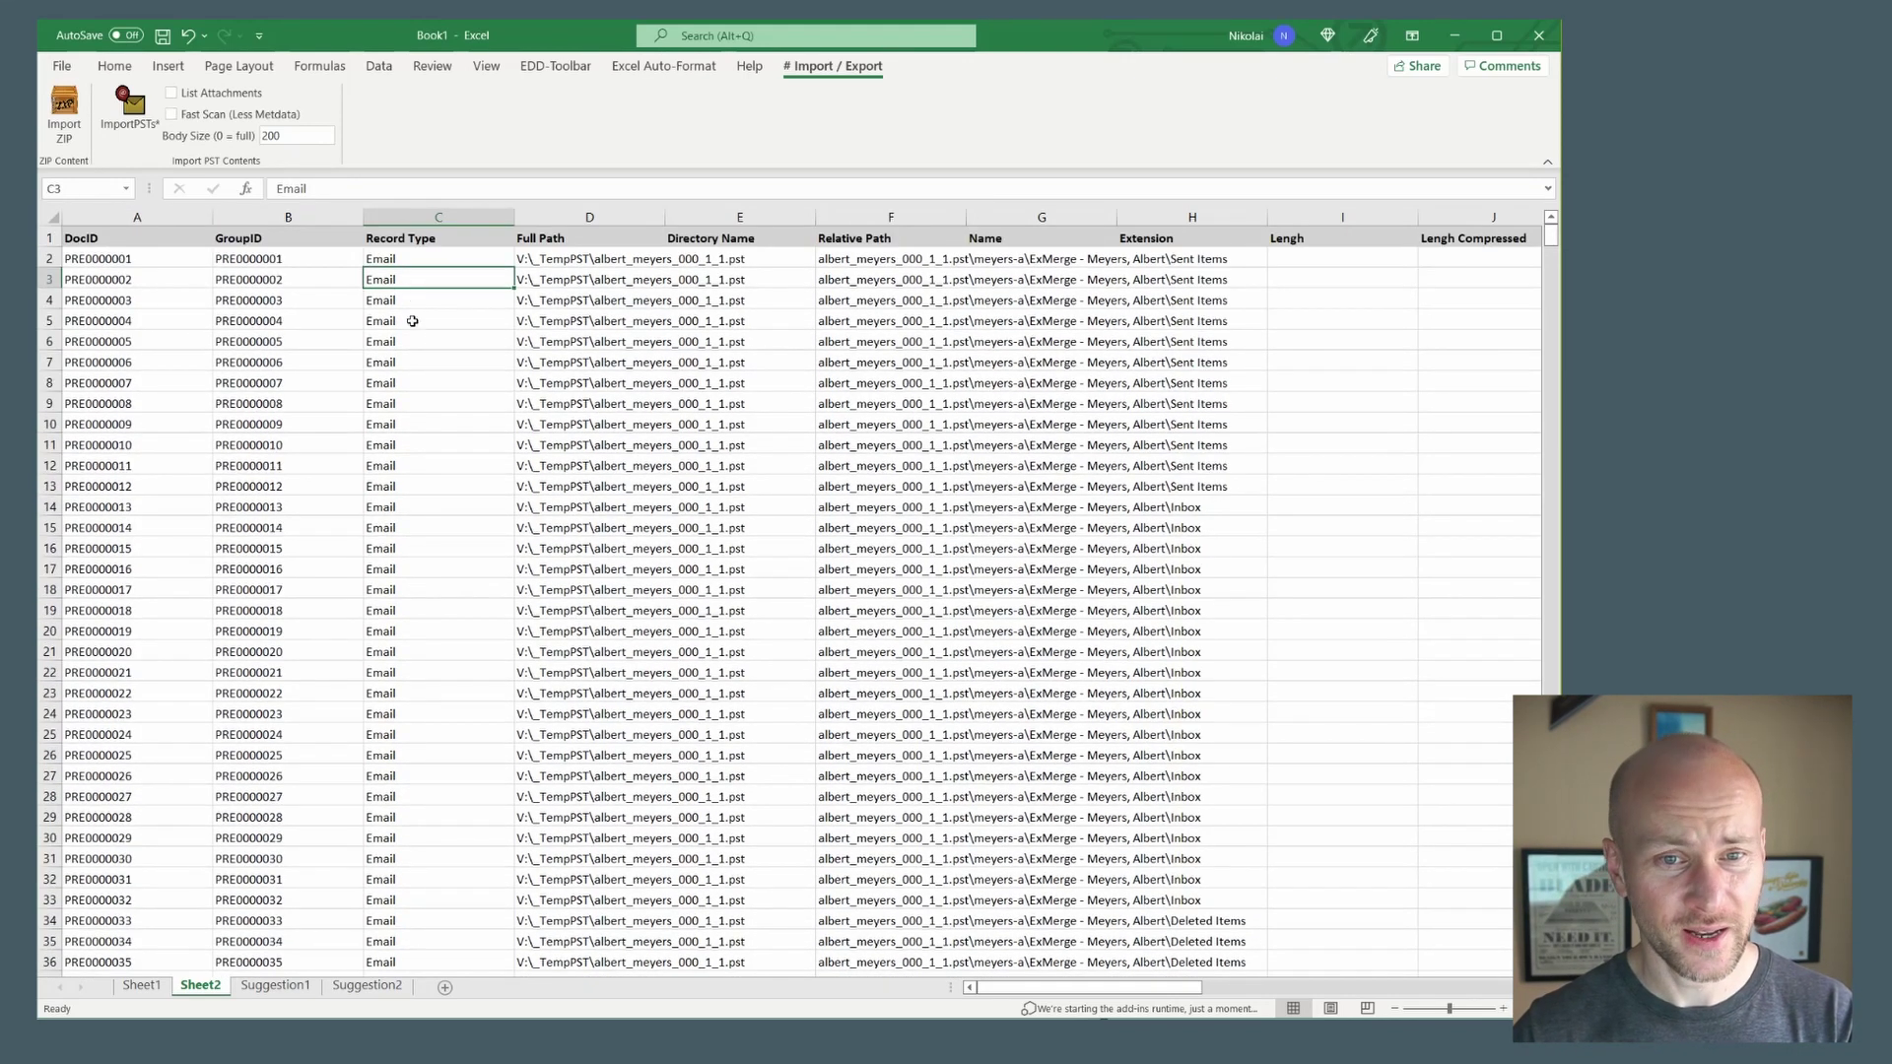
{"action": "left_click", "coordinate": [581, 289]}
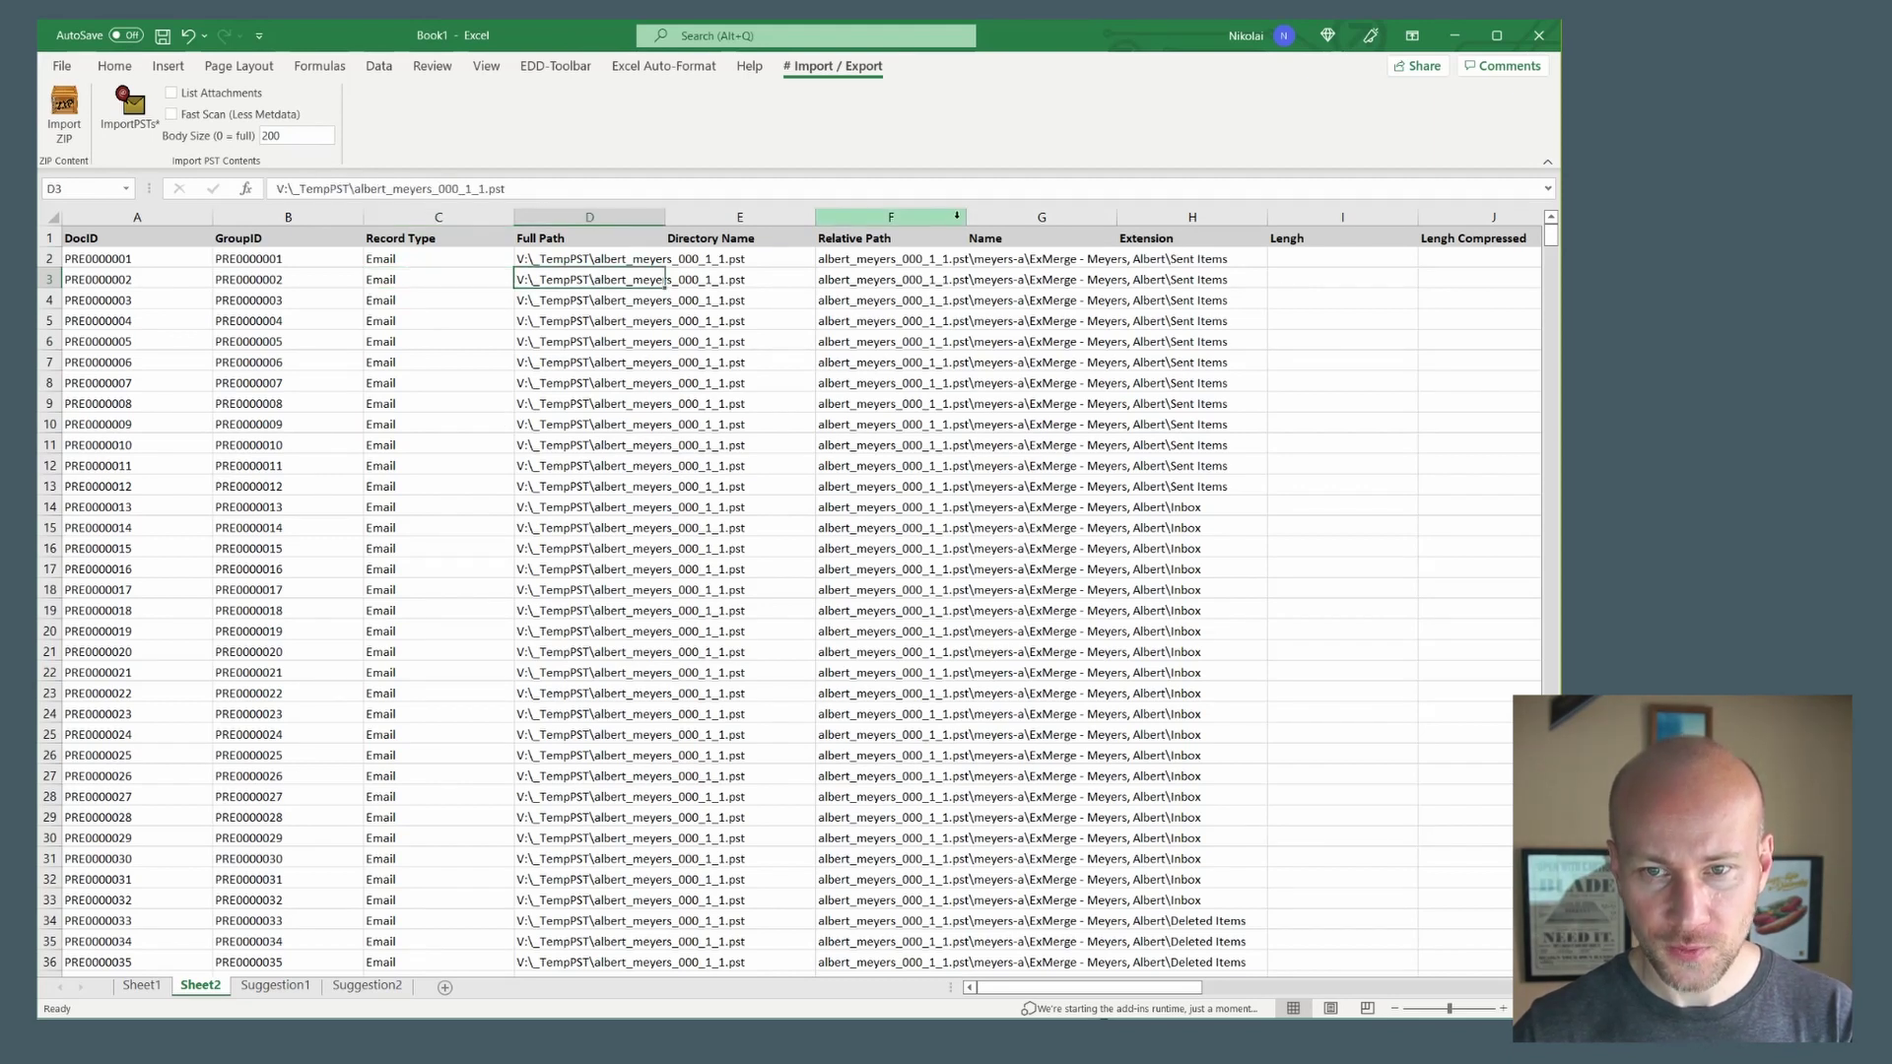
{"action": "left_click_drag", "start_coordinate": [965, 217], "coordinate": [1280, 217]}
Review the emails' senders, recipients, CC, delivery dates, subjects and message bodies.
{"action": "left_click_drag", "start_coordinate": [1018, 300], "coordinate": [1055, 754]}
{"action": "left_click_drag", "start_coordinate": [1031, 988], "coordinate": [1281, 1000]}
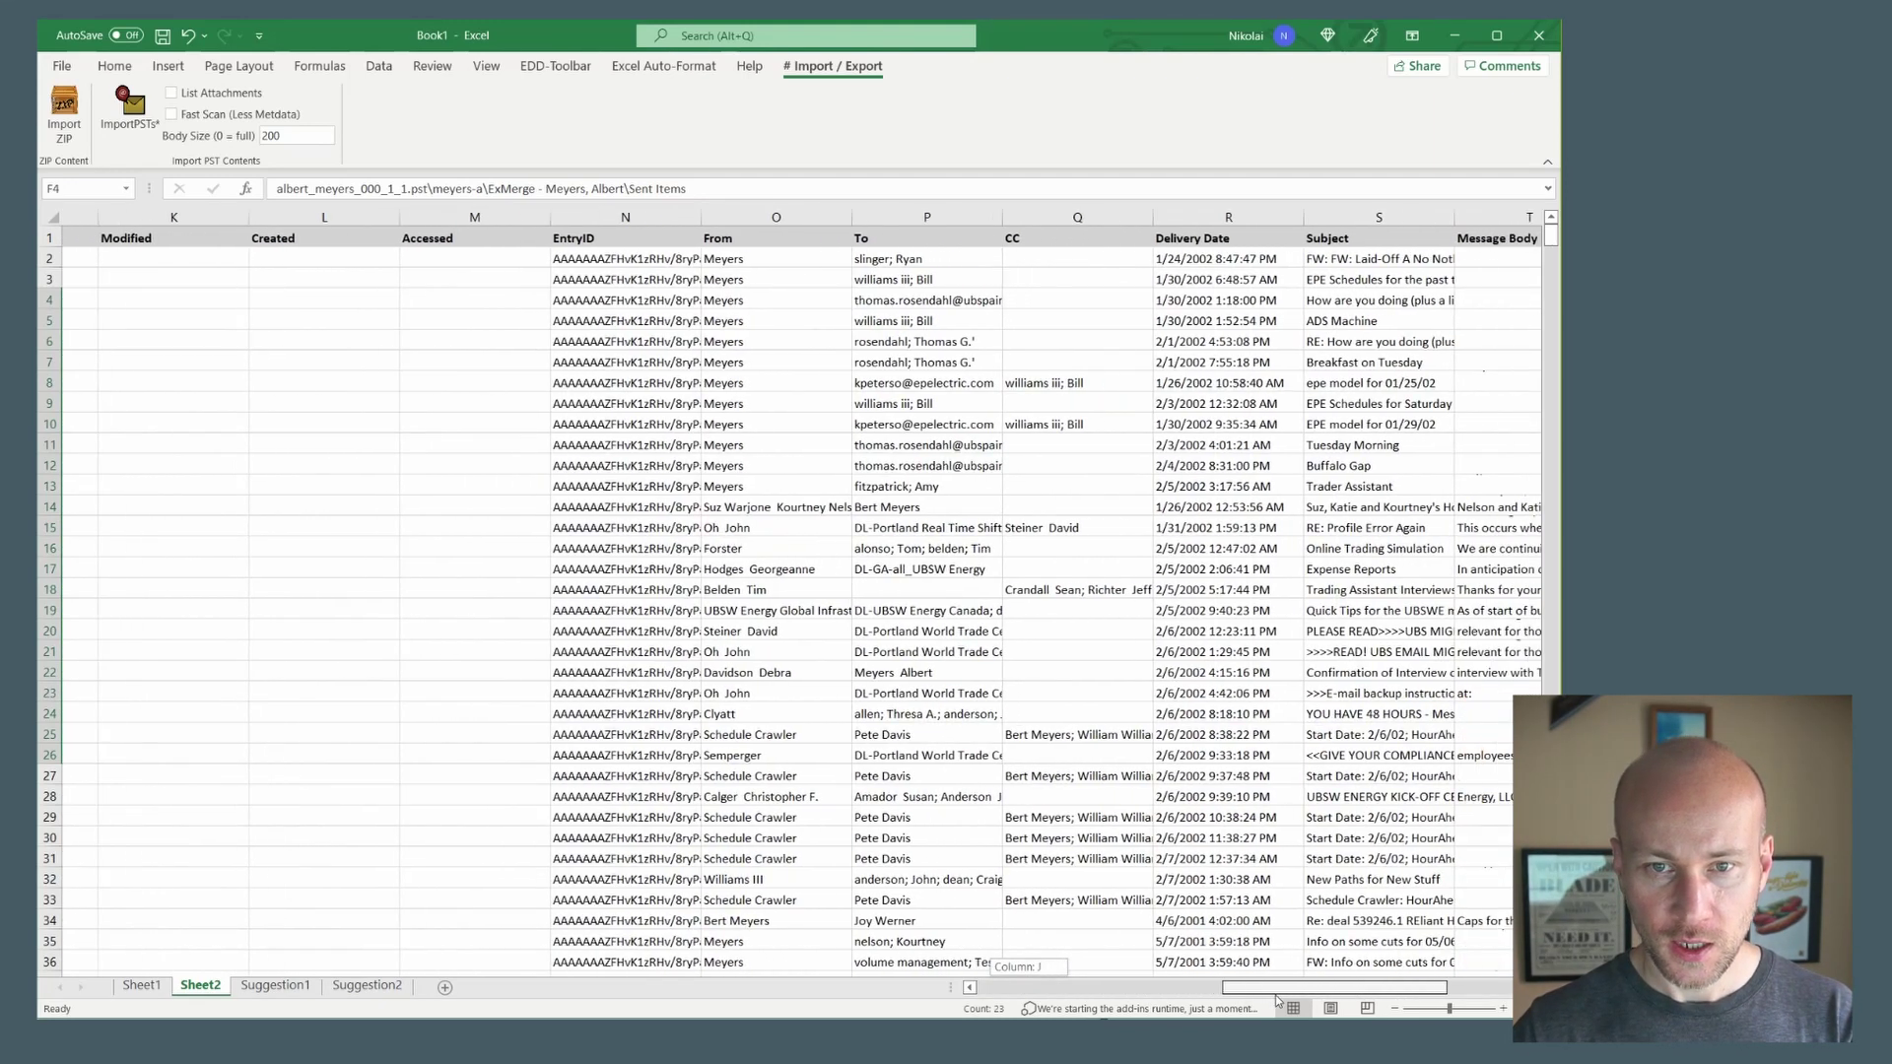
{"action": "left_click", "coordinate": [573, 317]}
{"action": "left_click_drag", "start_coordinate": [742, 284], "coordinate": [746, 467]}
{"action": "left_click_drag", "start_coordinate": [887, 341], "coordinate": [892, 508]}
{"action": "left_click_drag", "start_coordinate": [1042, 423], "coordinate": [1041, 589]}
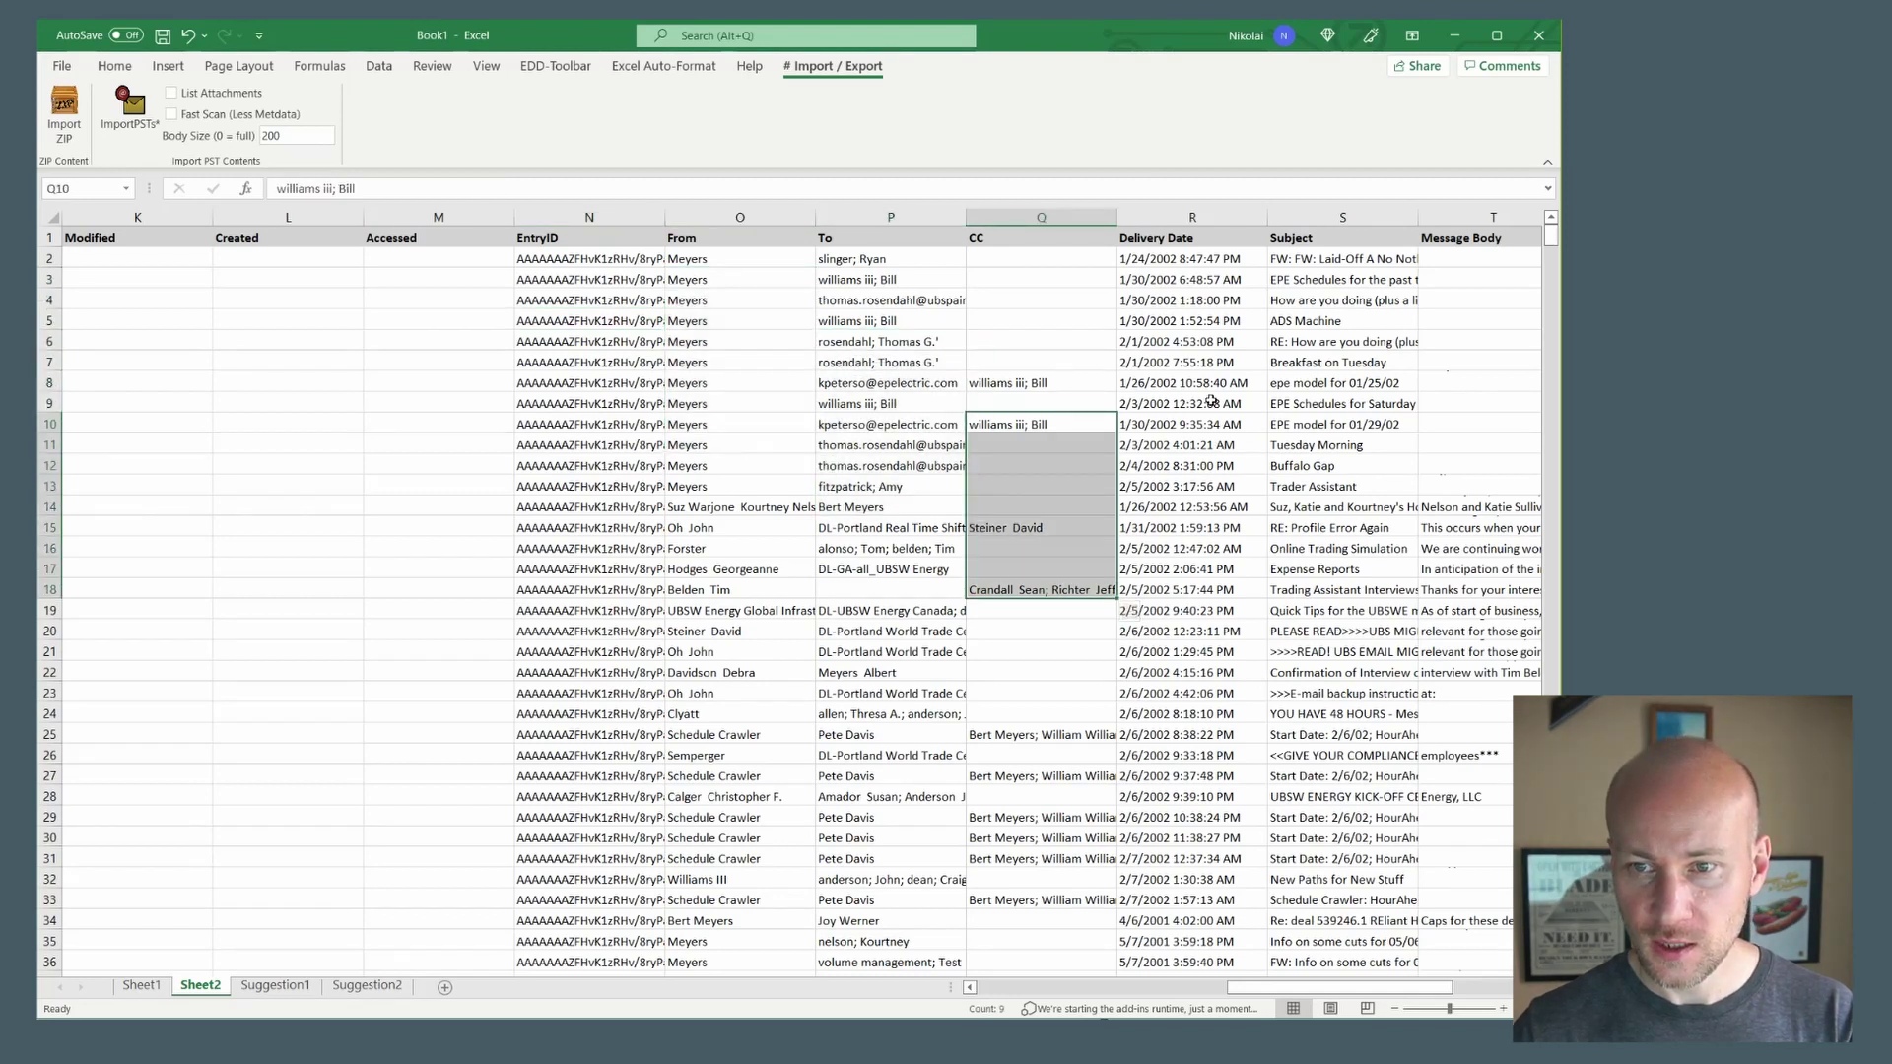
{"action": "left_click_drag", "start_coordinate": [1192, 403], "coordinate": [1194, 548]}
{"action": "left_click_drag", "start_coordinate": [1342, 403], "coordinate": [1344, 548]}
{"action": "left_click", "coordinate": [1466, 547]}
{"action": "left_click_drag", "start_coordinate": [1374, 989], "coordinate": [1424, 988]}
{"action": "left_click", "coordinate": [1190, 570]}
{"action": "left_click", "coordinate": [1192, 589]}
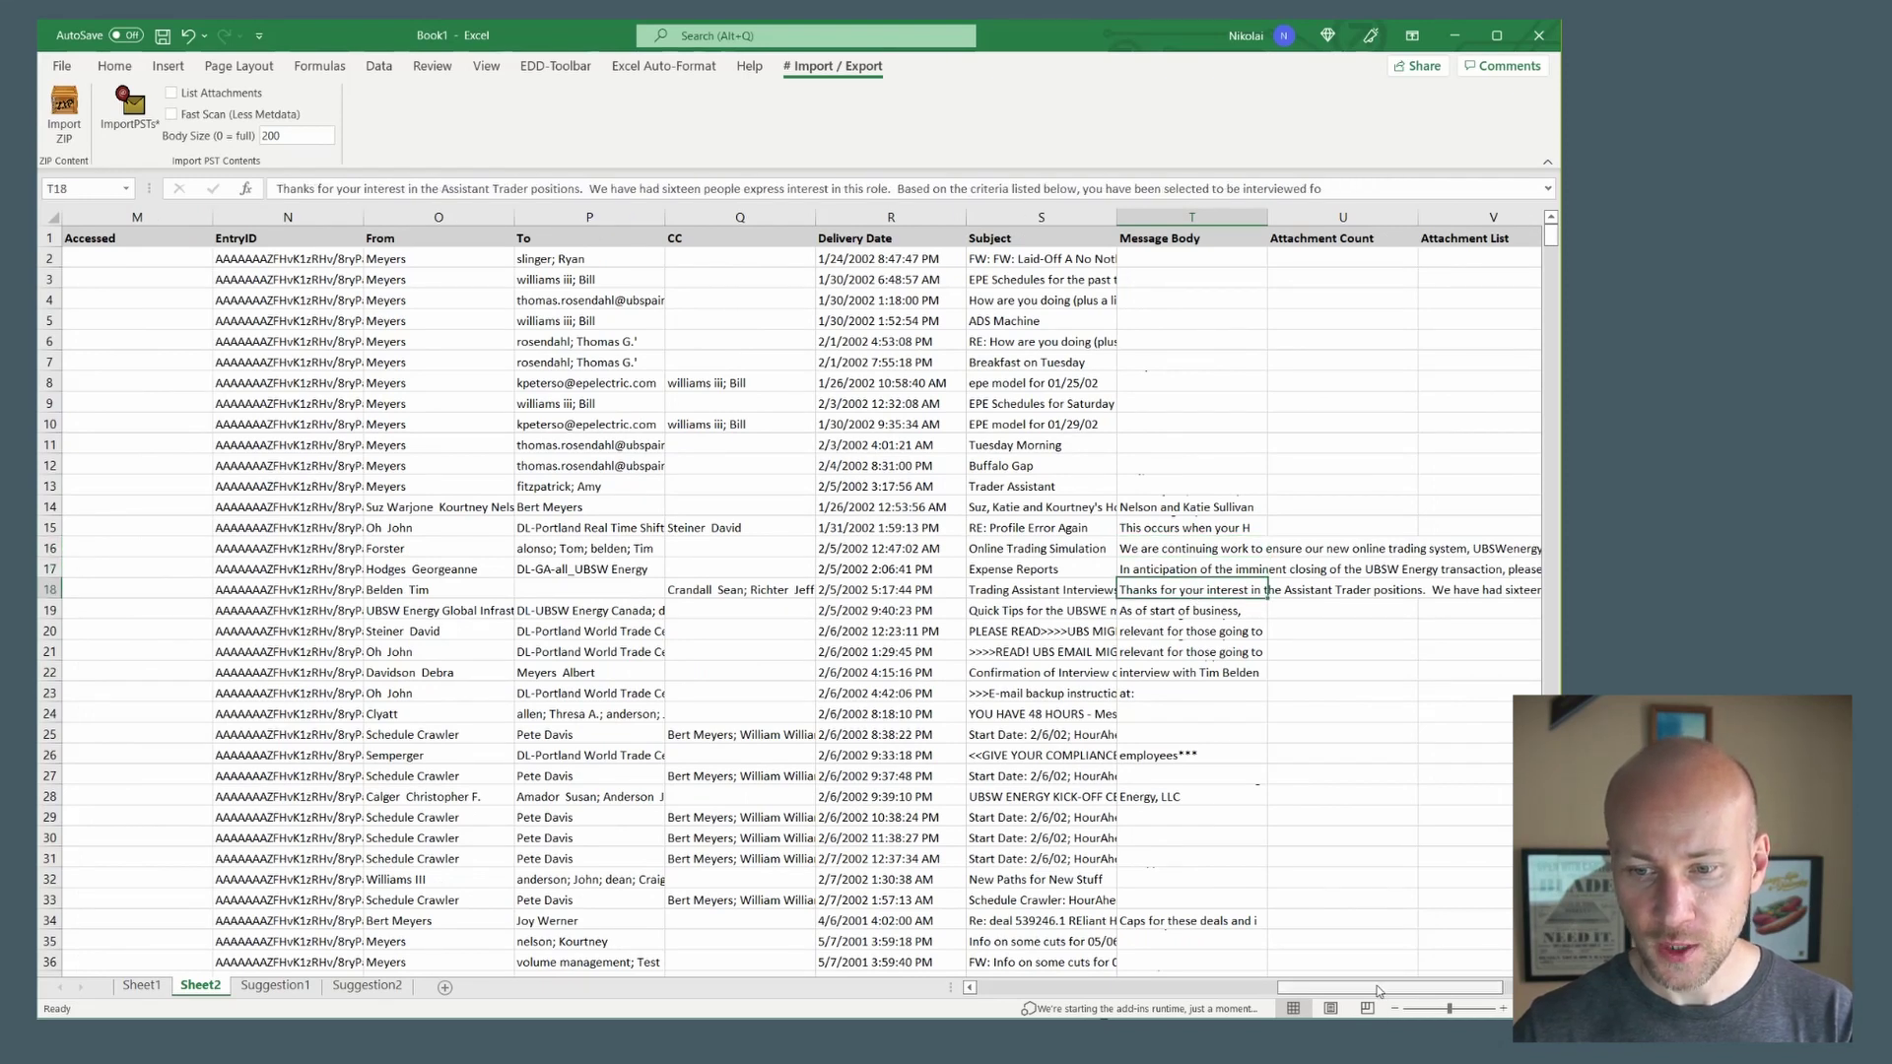
{"action": "scroll", "coordinate": [1205, 325], "scroll_direction": "right", "scroll_amount": 2}
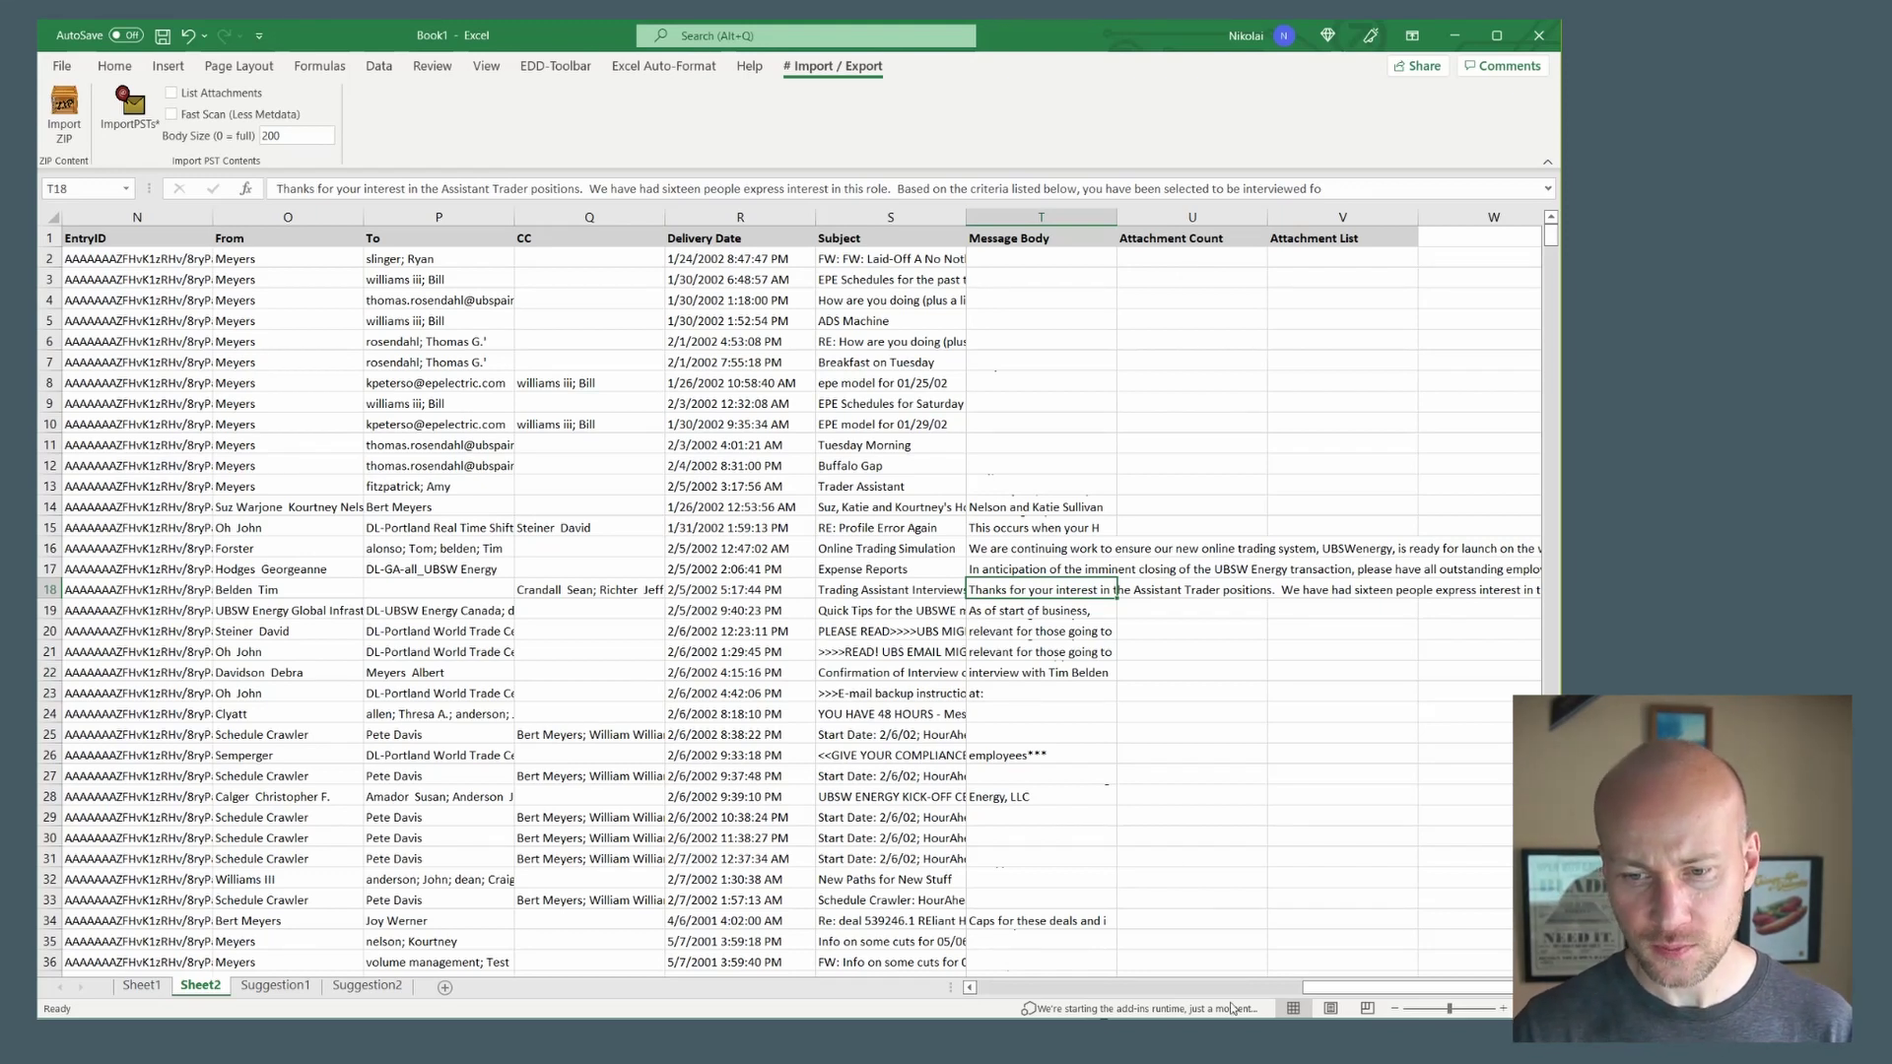
{"action": "left_click_drag", "start_coordinate": [1327, 988], "coordinate": [1007, 992]}
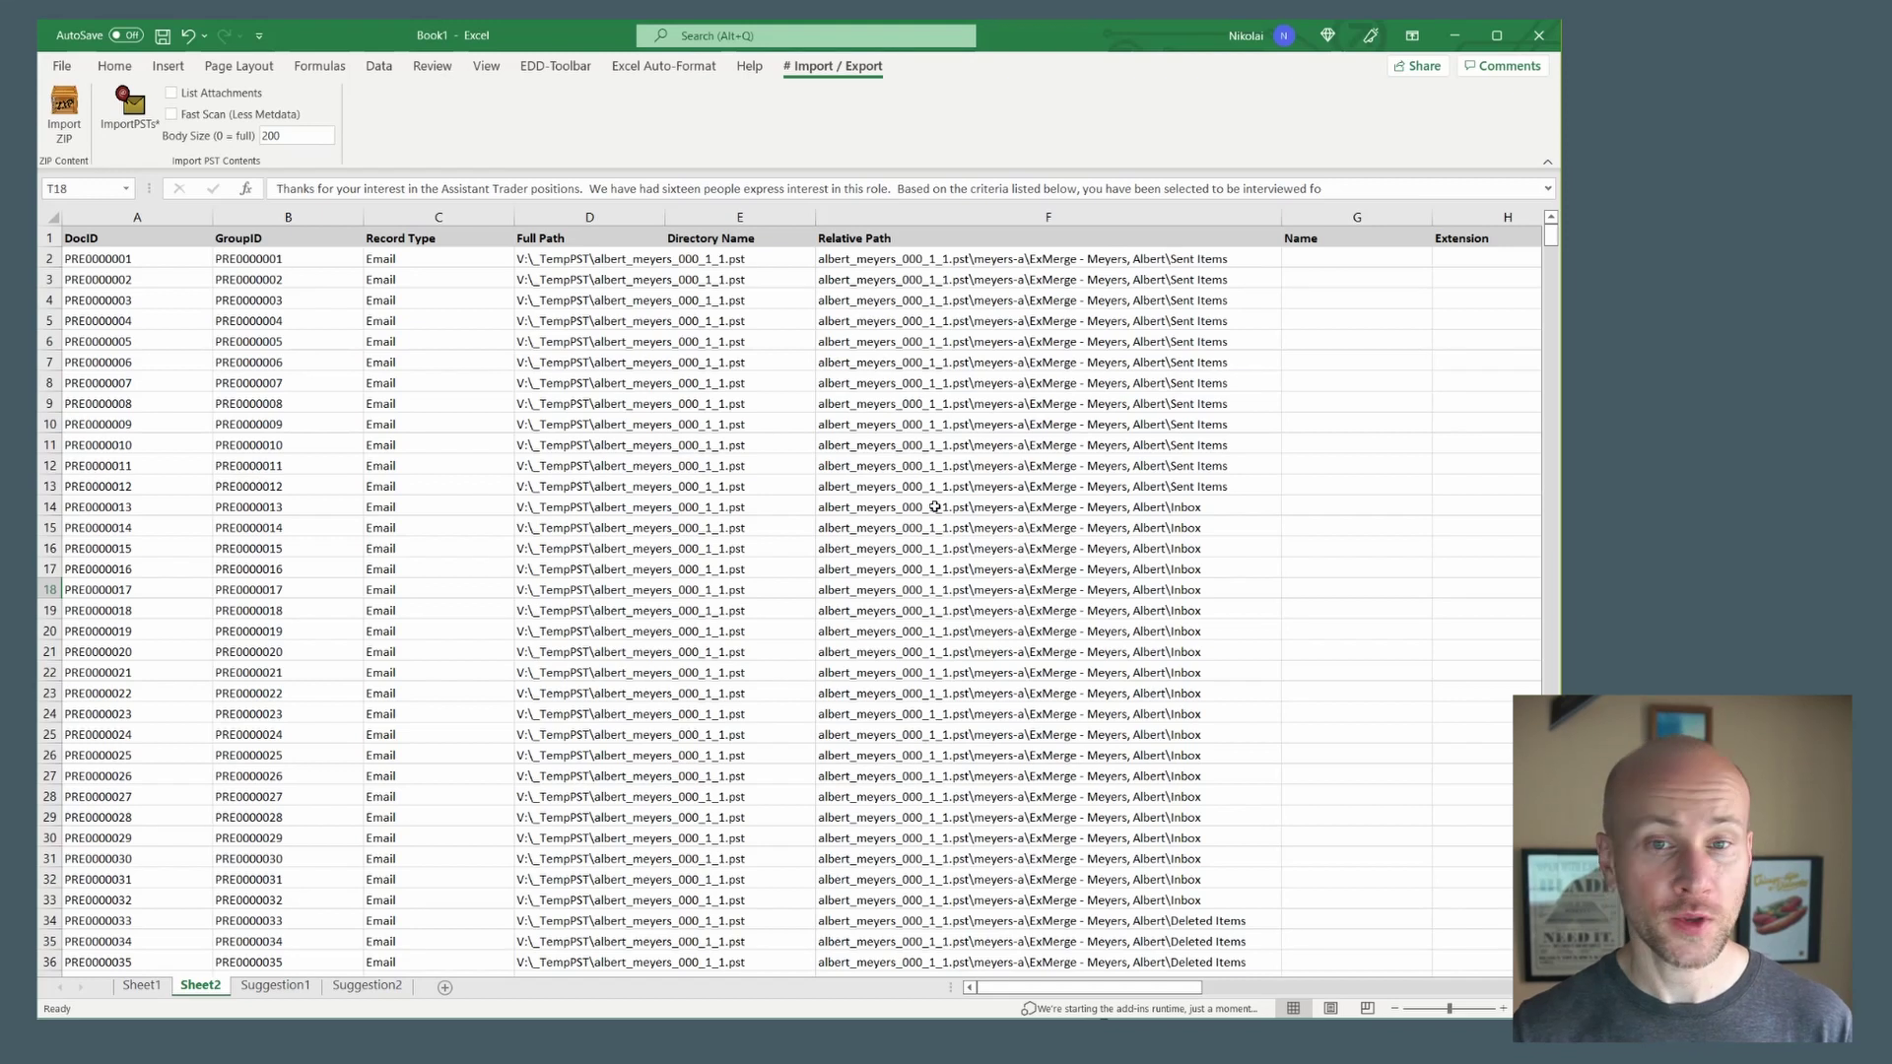
{"action": "left_click", "coordinate": [115, 66]}
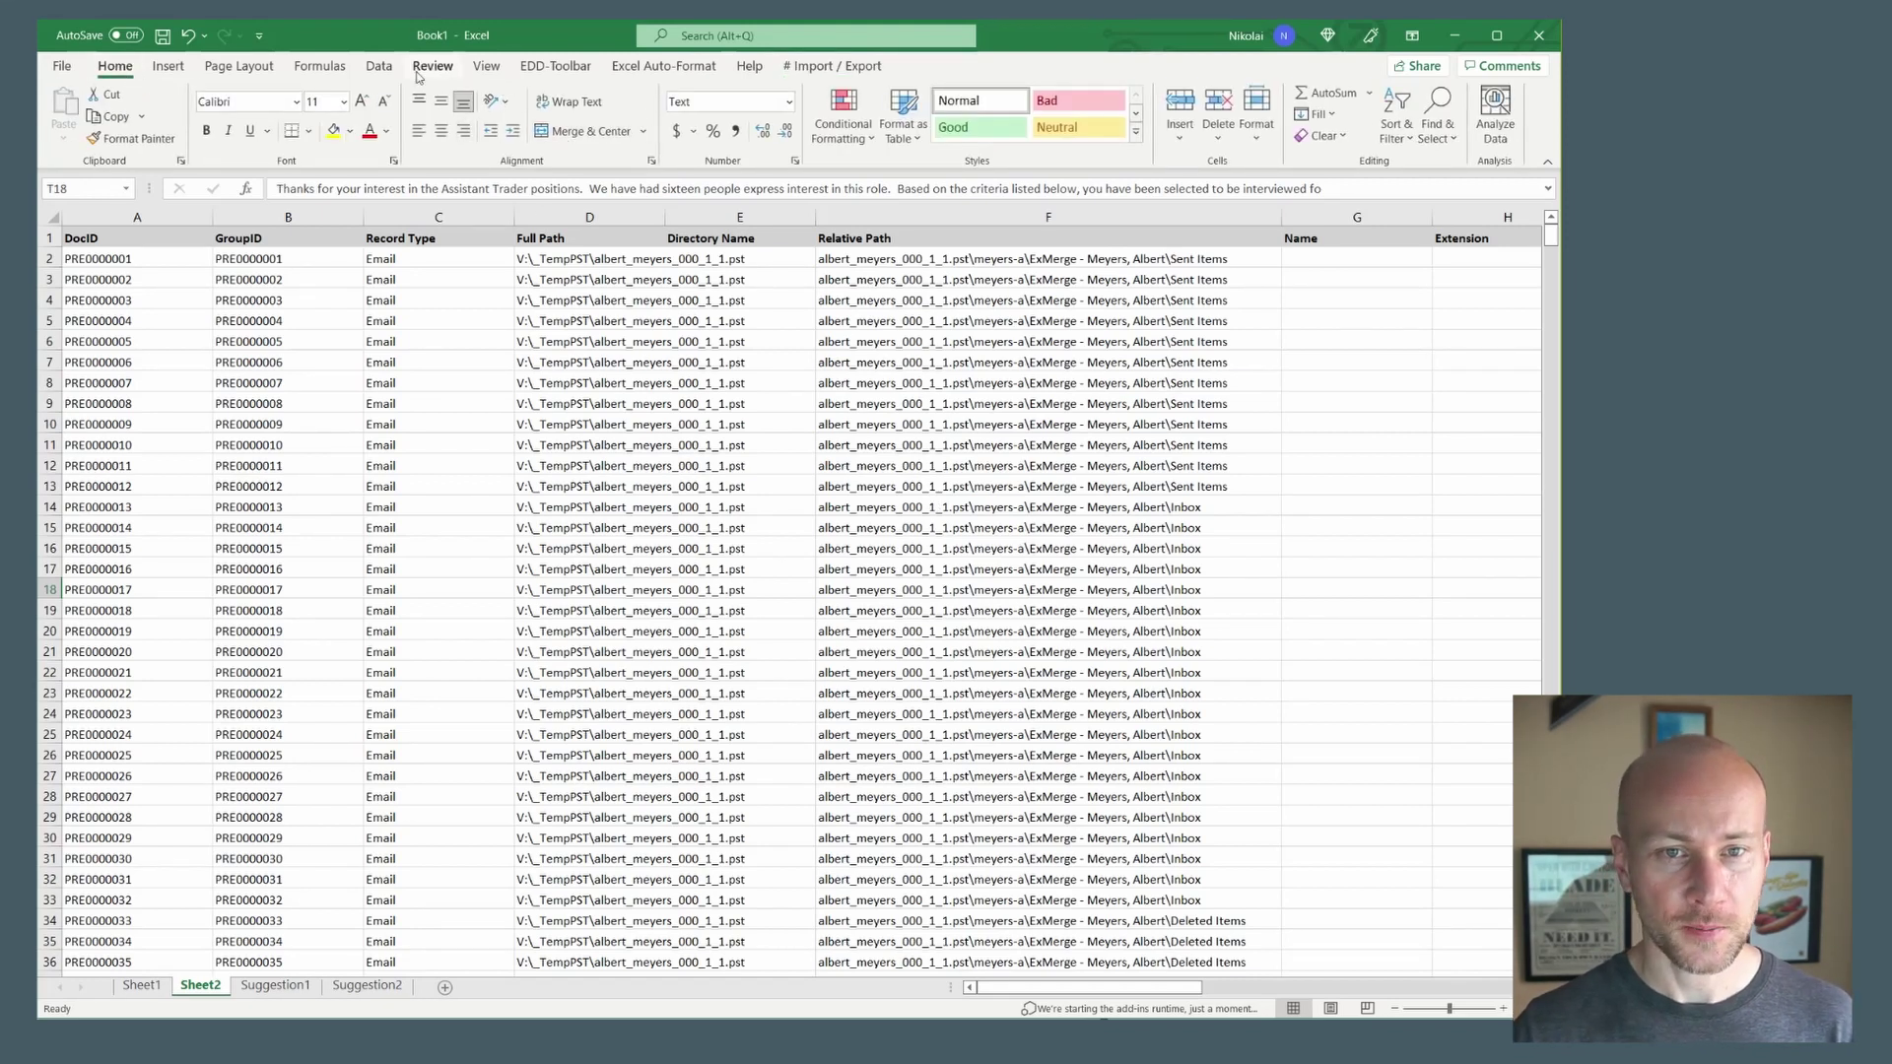
{"action": "left_click", "coordinate": [383, 68]}
{"action": "left_click", "coordinate": [801, 113]}
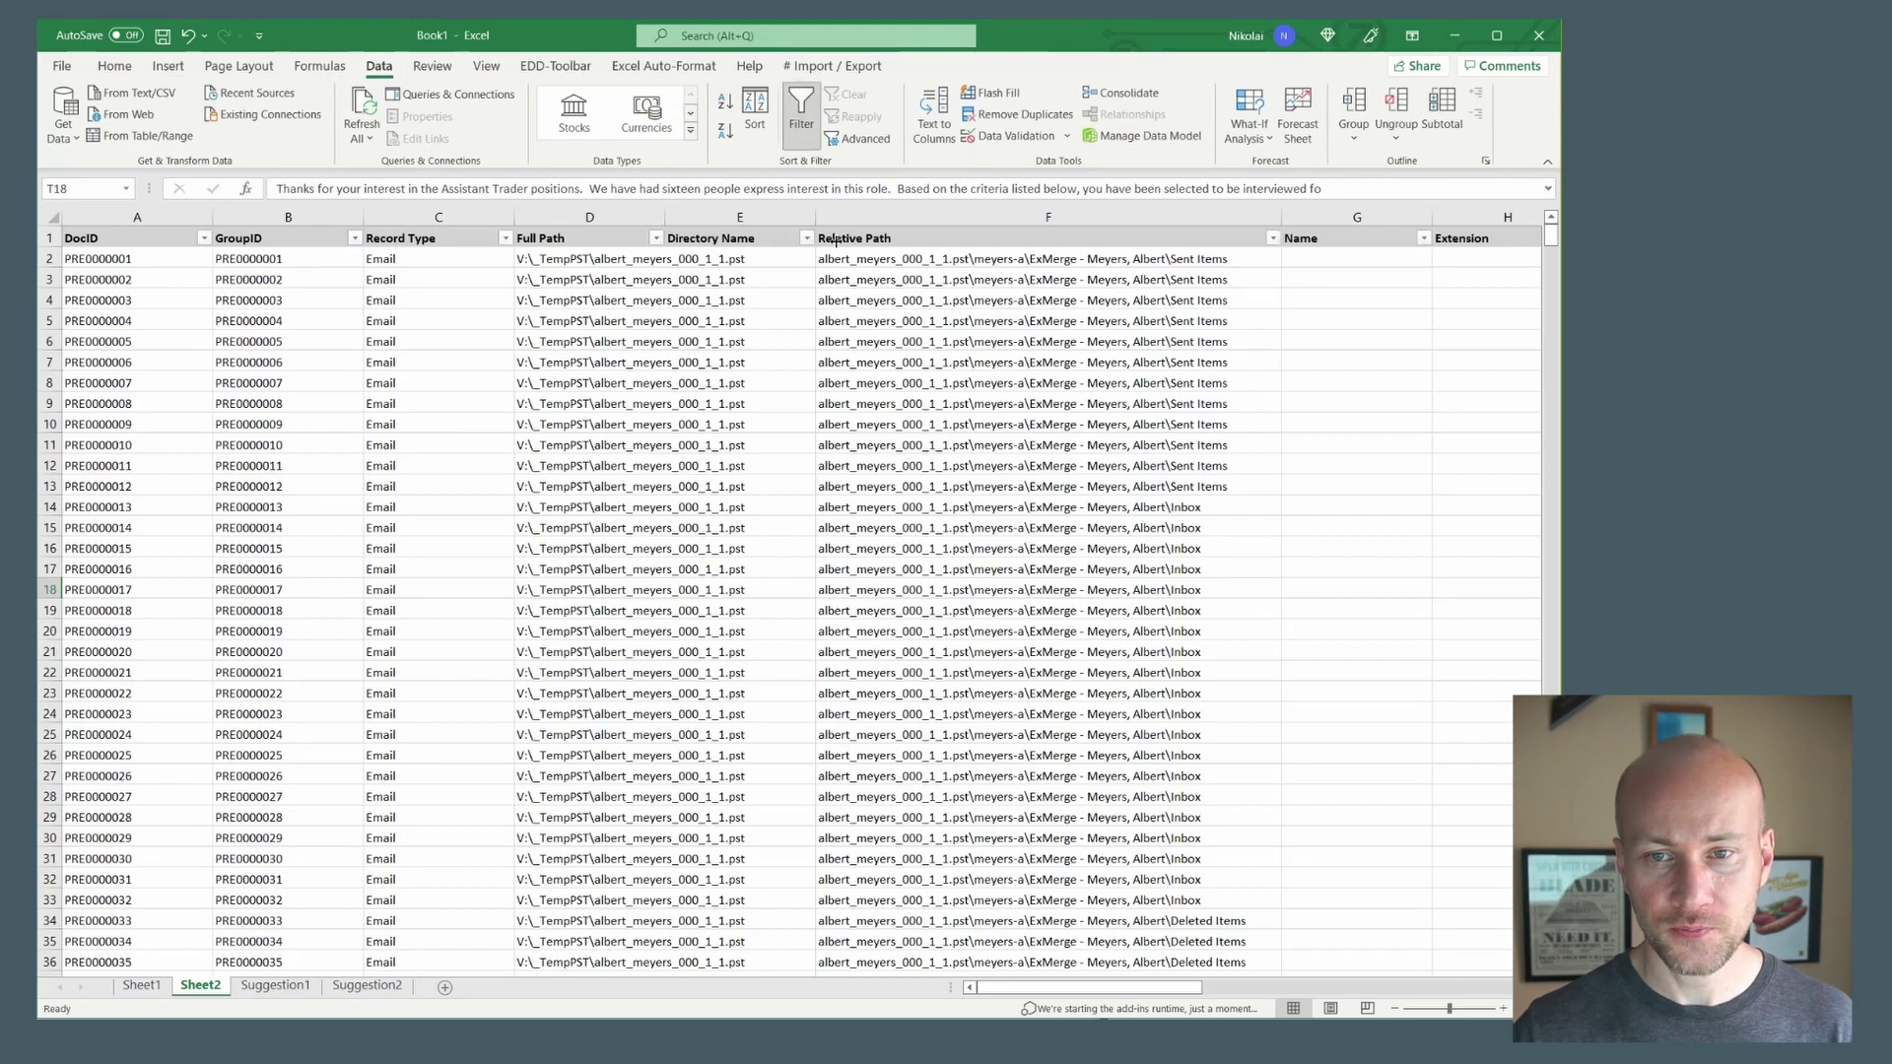
{"action": "left_click", "coordinate": [1272, 239]}
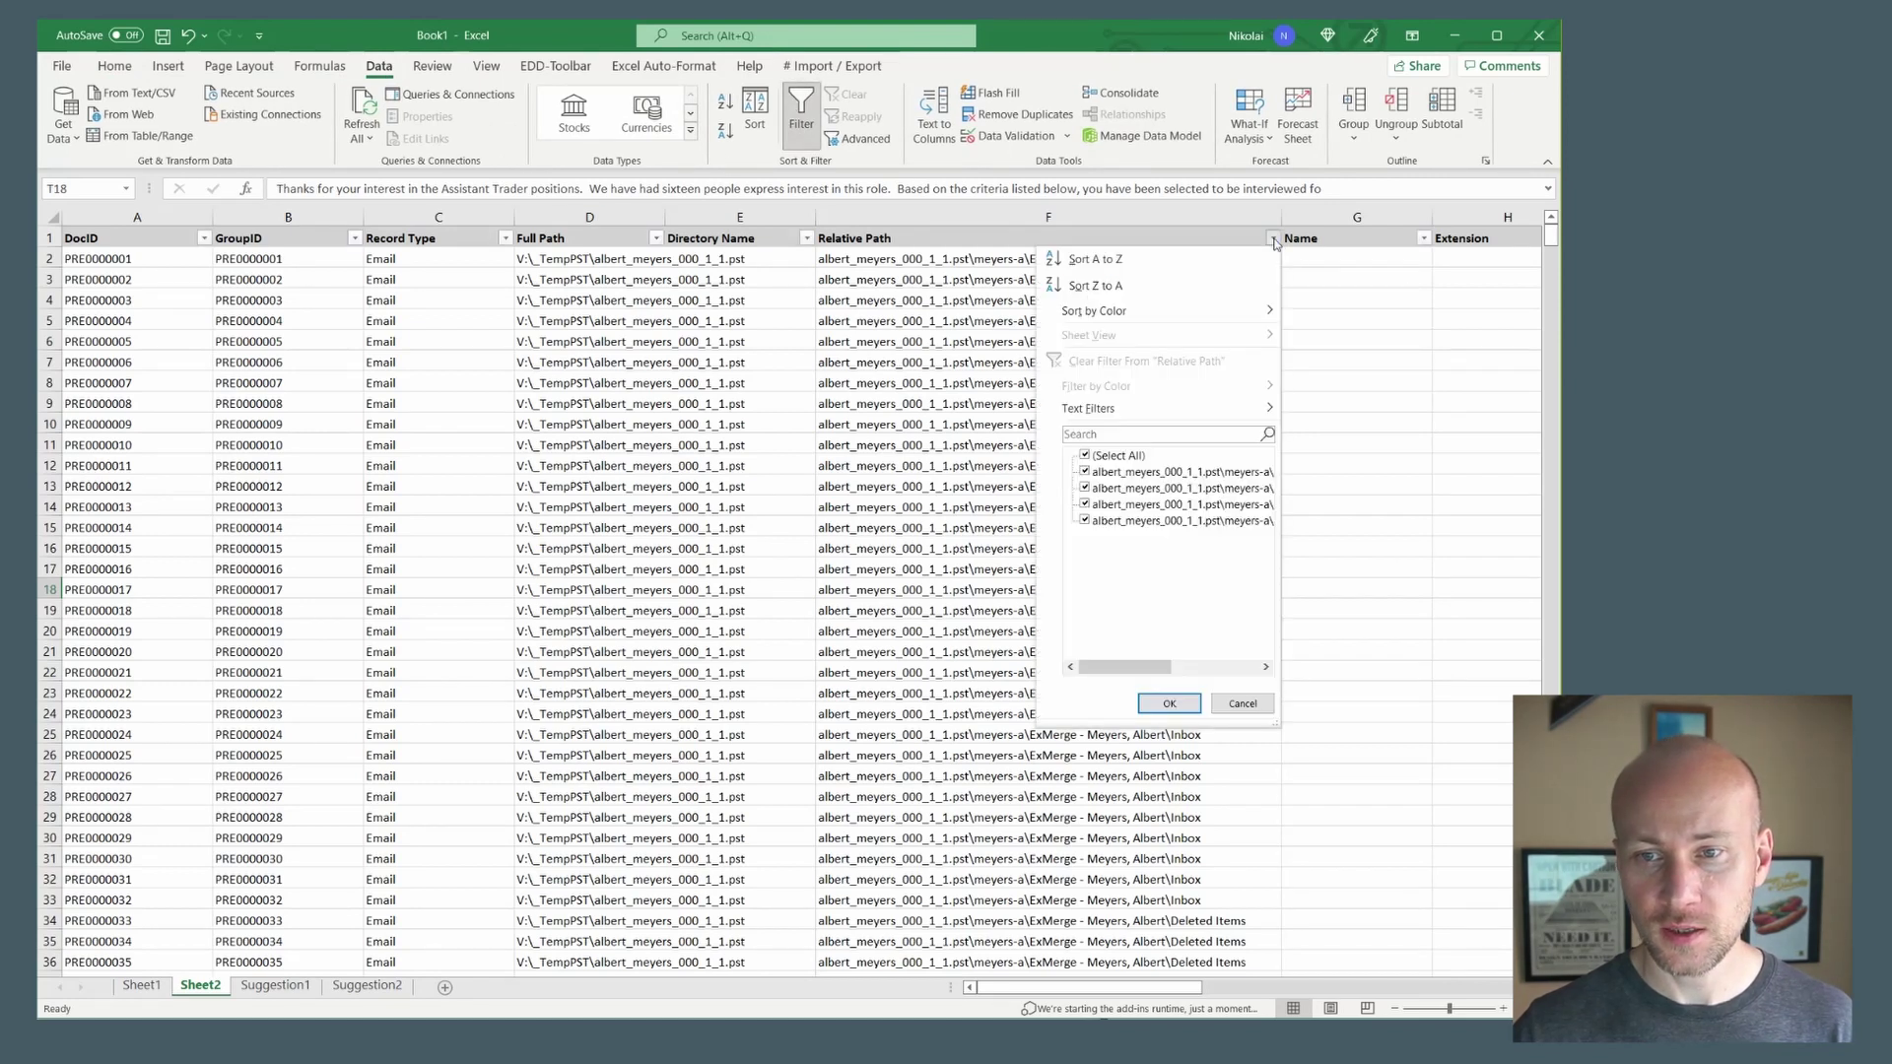
{"action": "left_click", "coordinate": [1084, 456]}
{"action": "left_click_drag", "start_coordinate": [1274, 723], "coordinate": [1483, 759]}
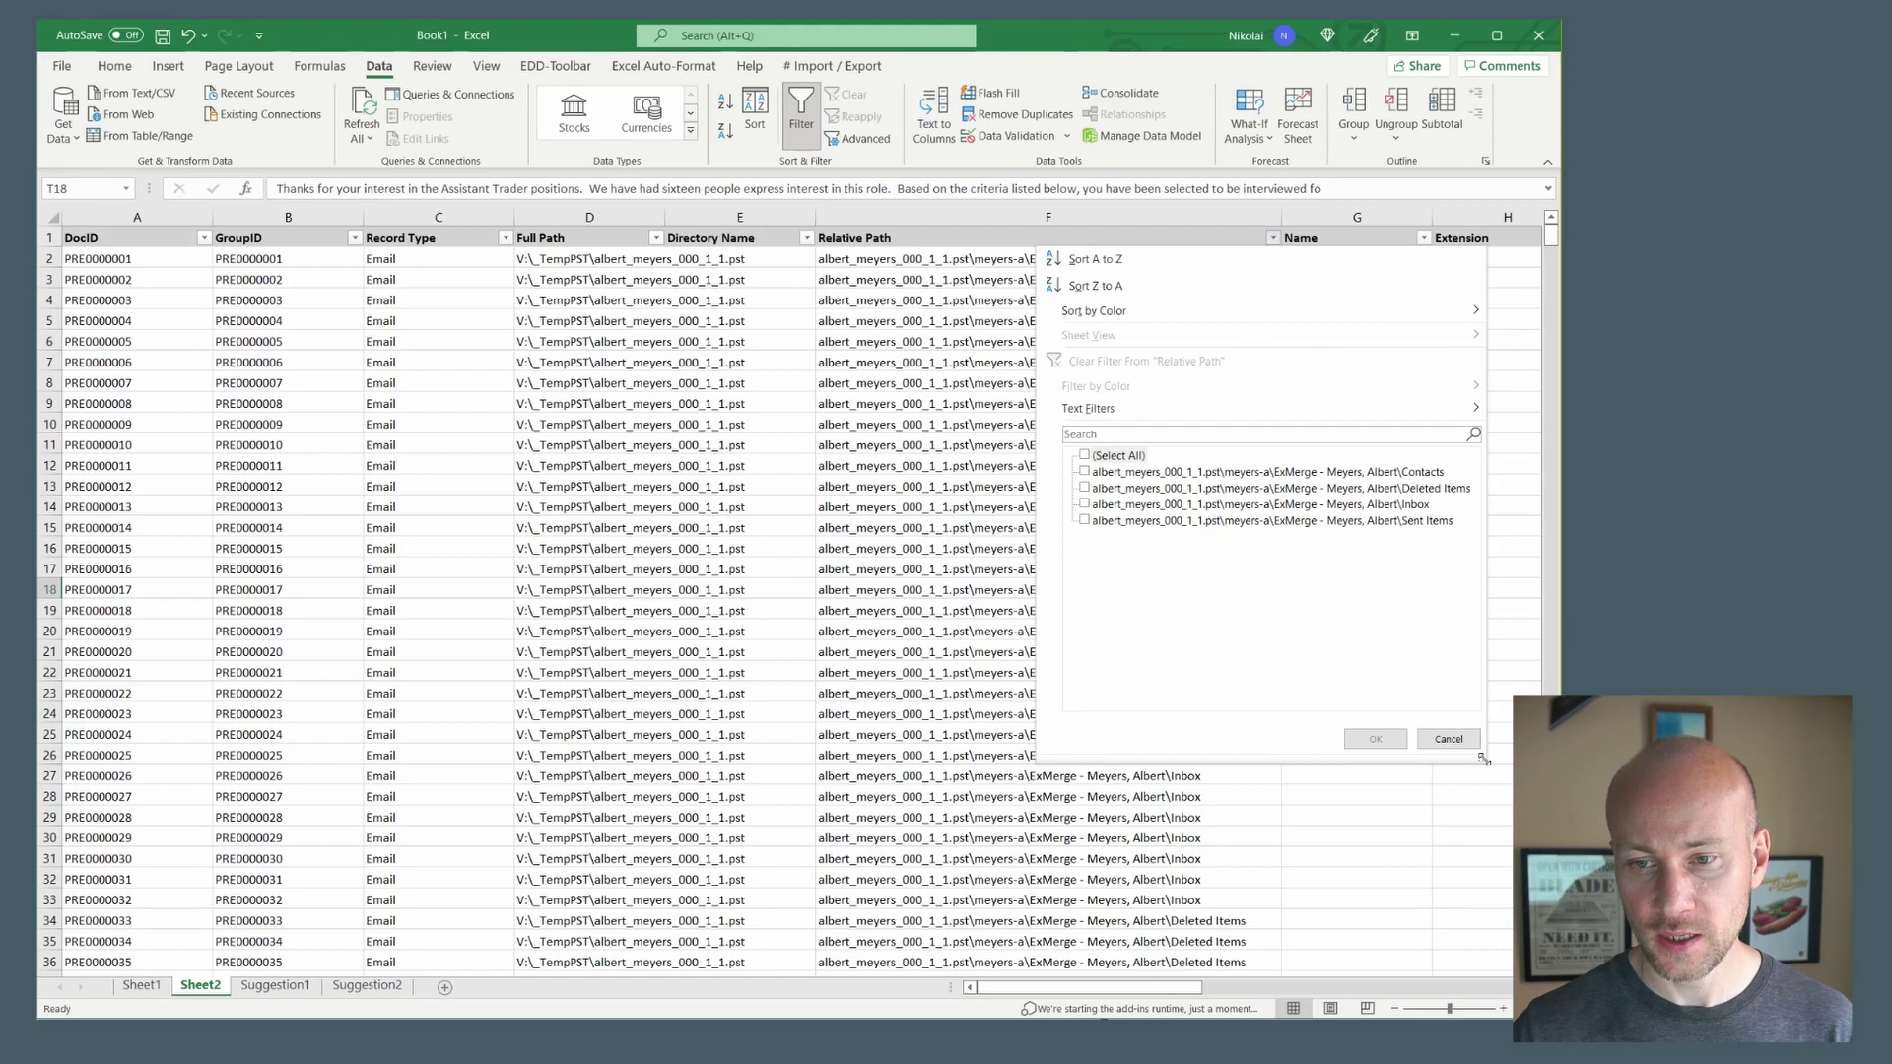
{"action": "left_click", "coordinate": [1111, 523]}
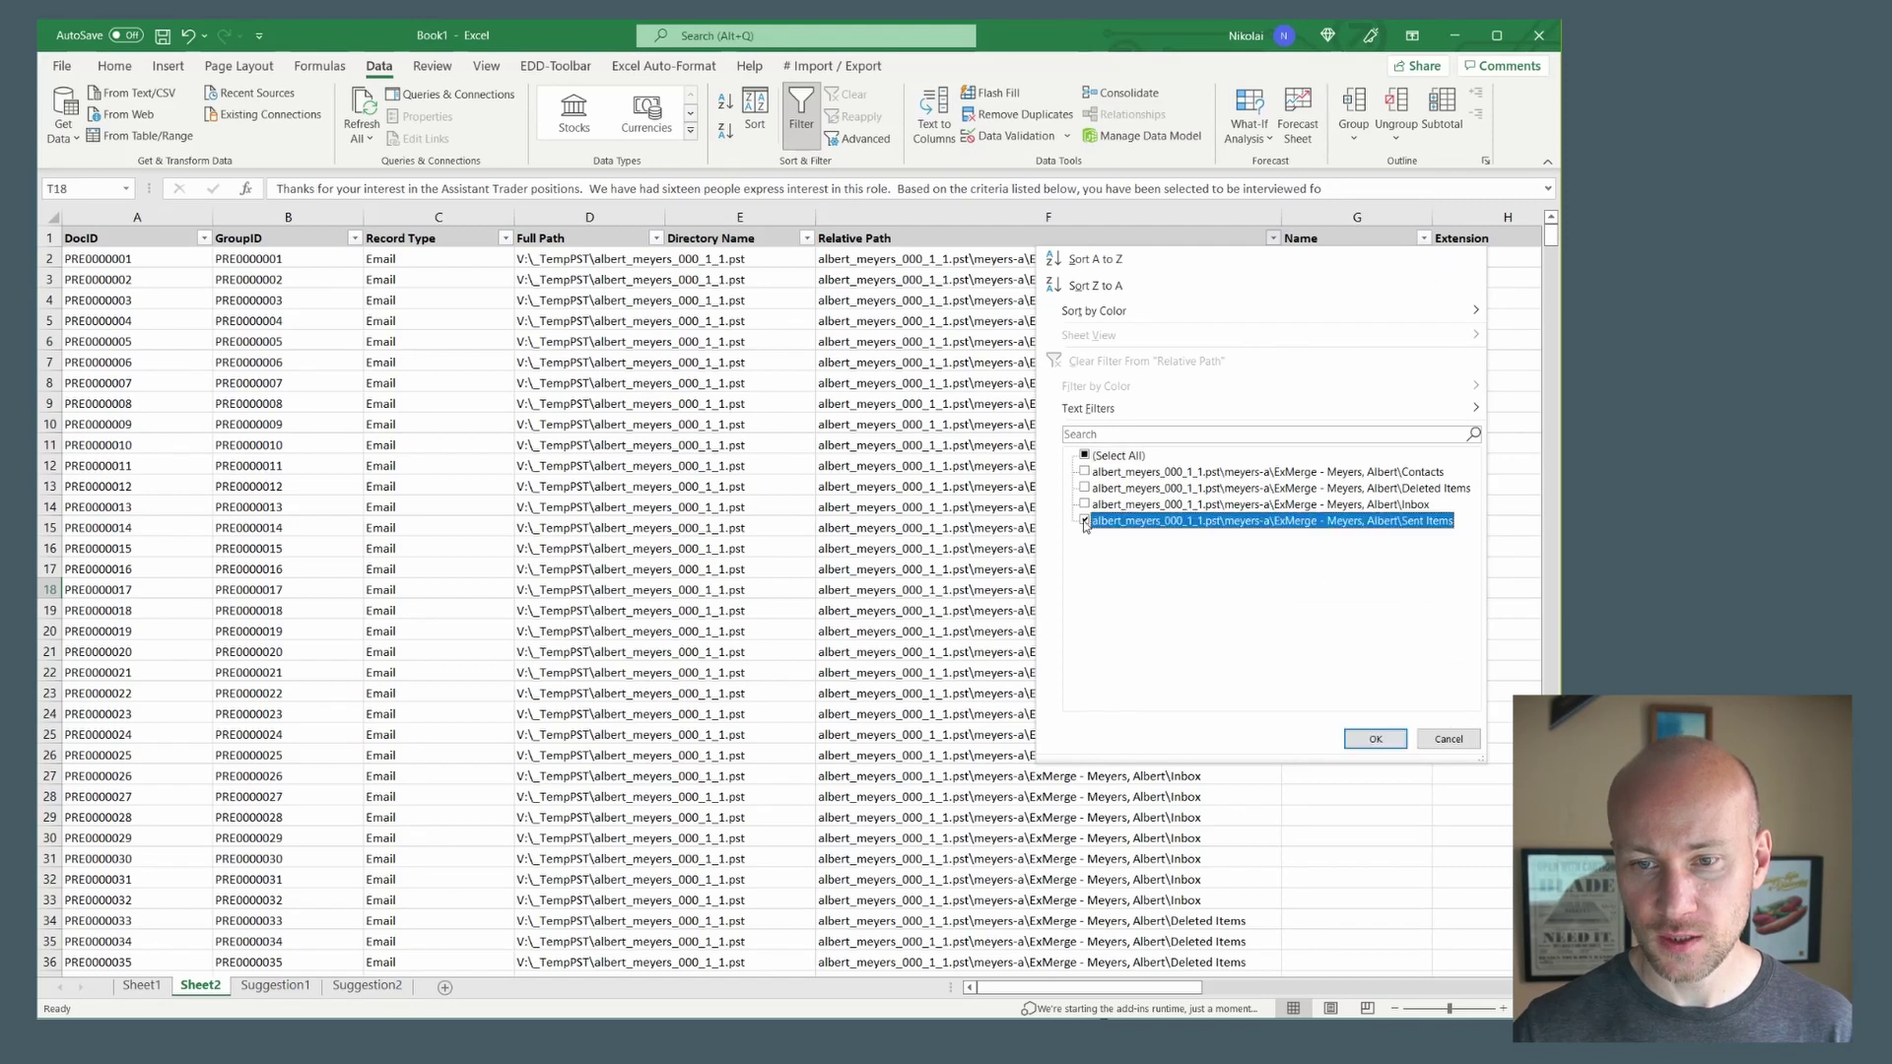
{"action": "left_click", "coordinate": [1375, 739]}
{"action": "left_click_drag", "start_coordinate": [1194, 988], "coordinate": [1372, 989]}
{"action": "left_click", "coordinate": [1265, 239]}
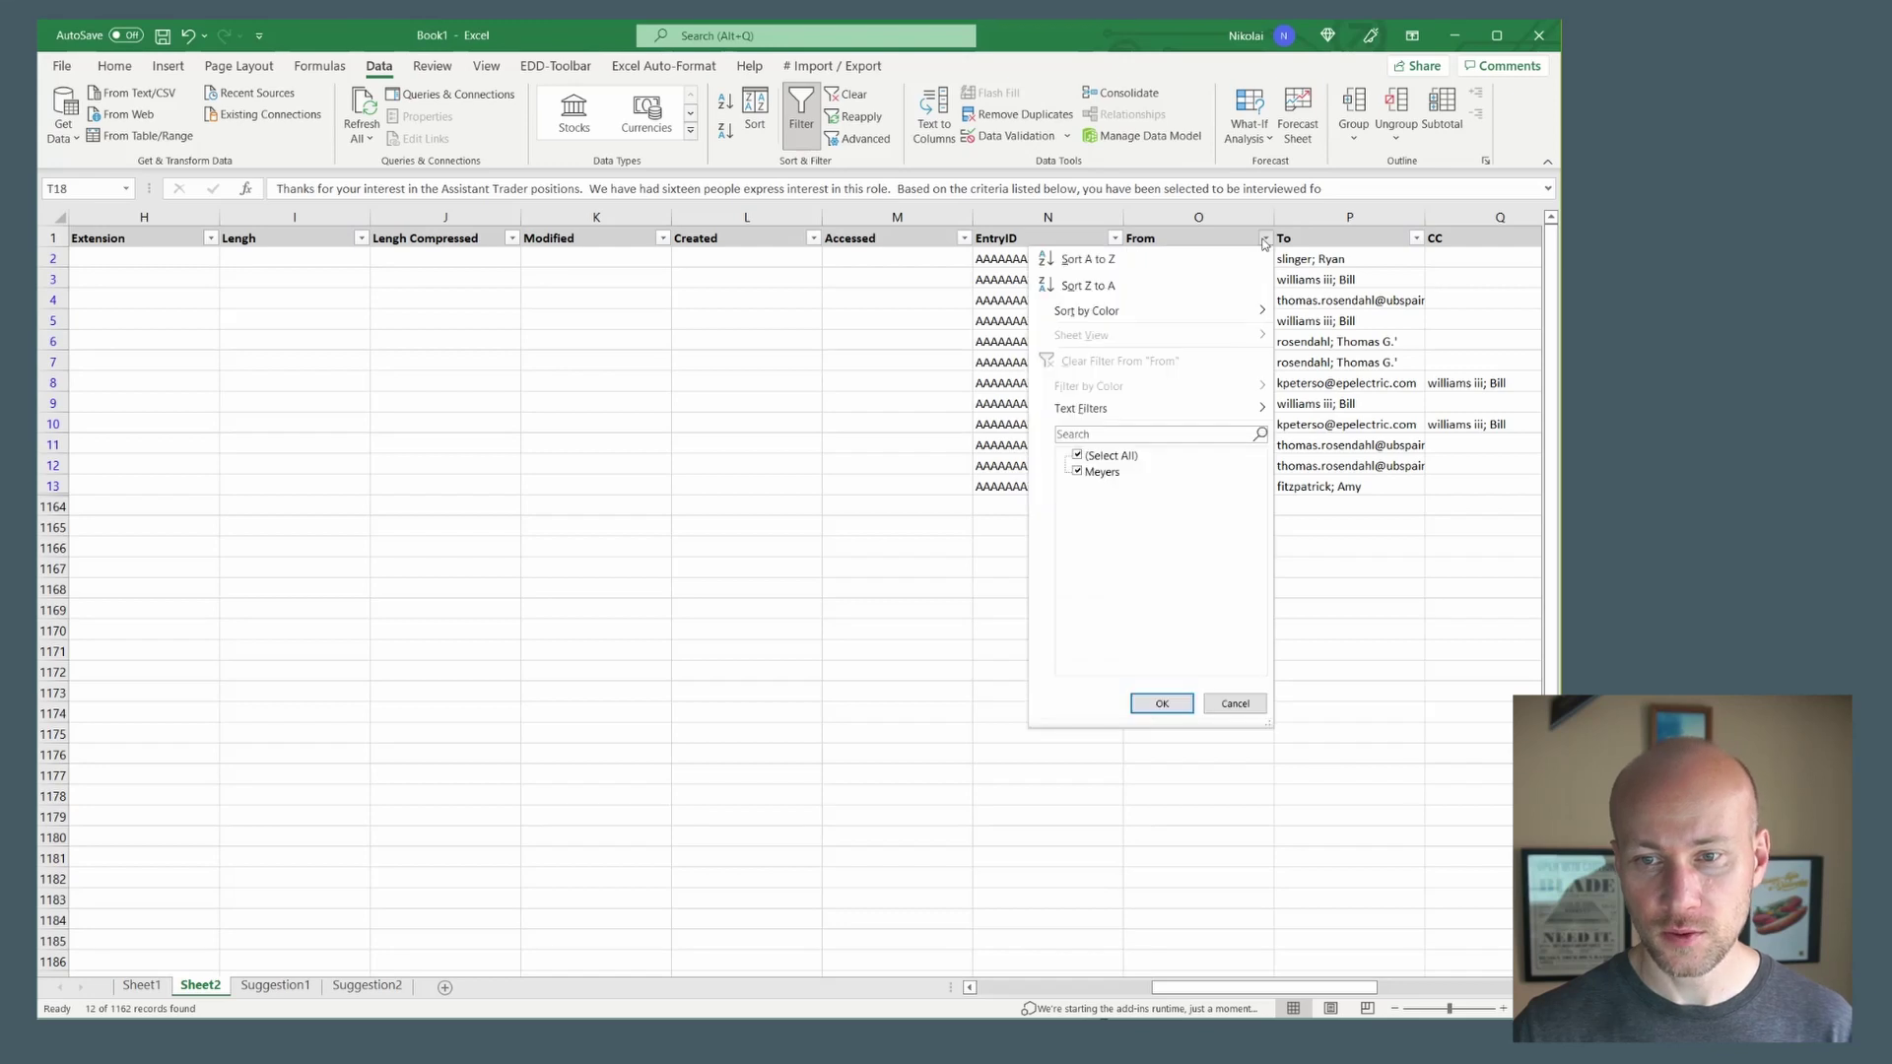
{"action": "left_click", "coordinate": [1234, 703]}
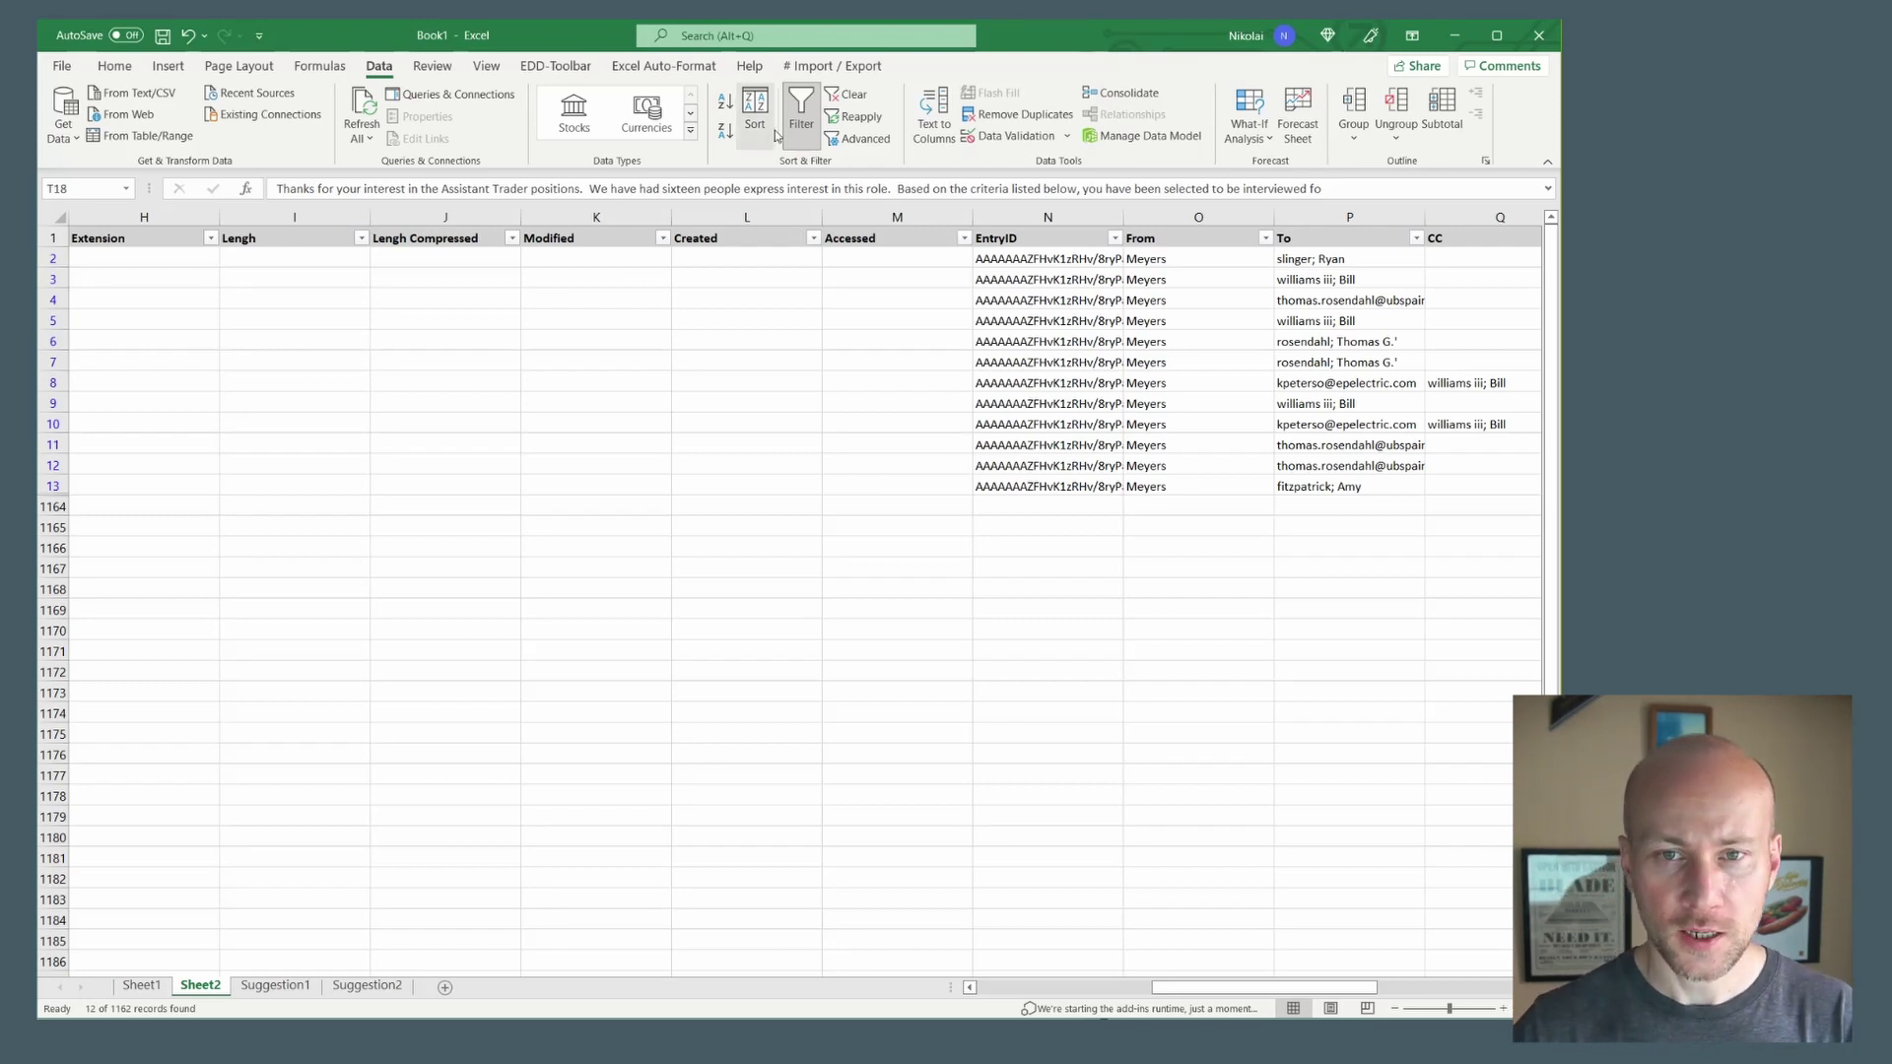
{"action": "left_click", "coordinate": [801, 110]}
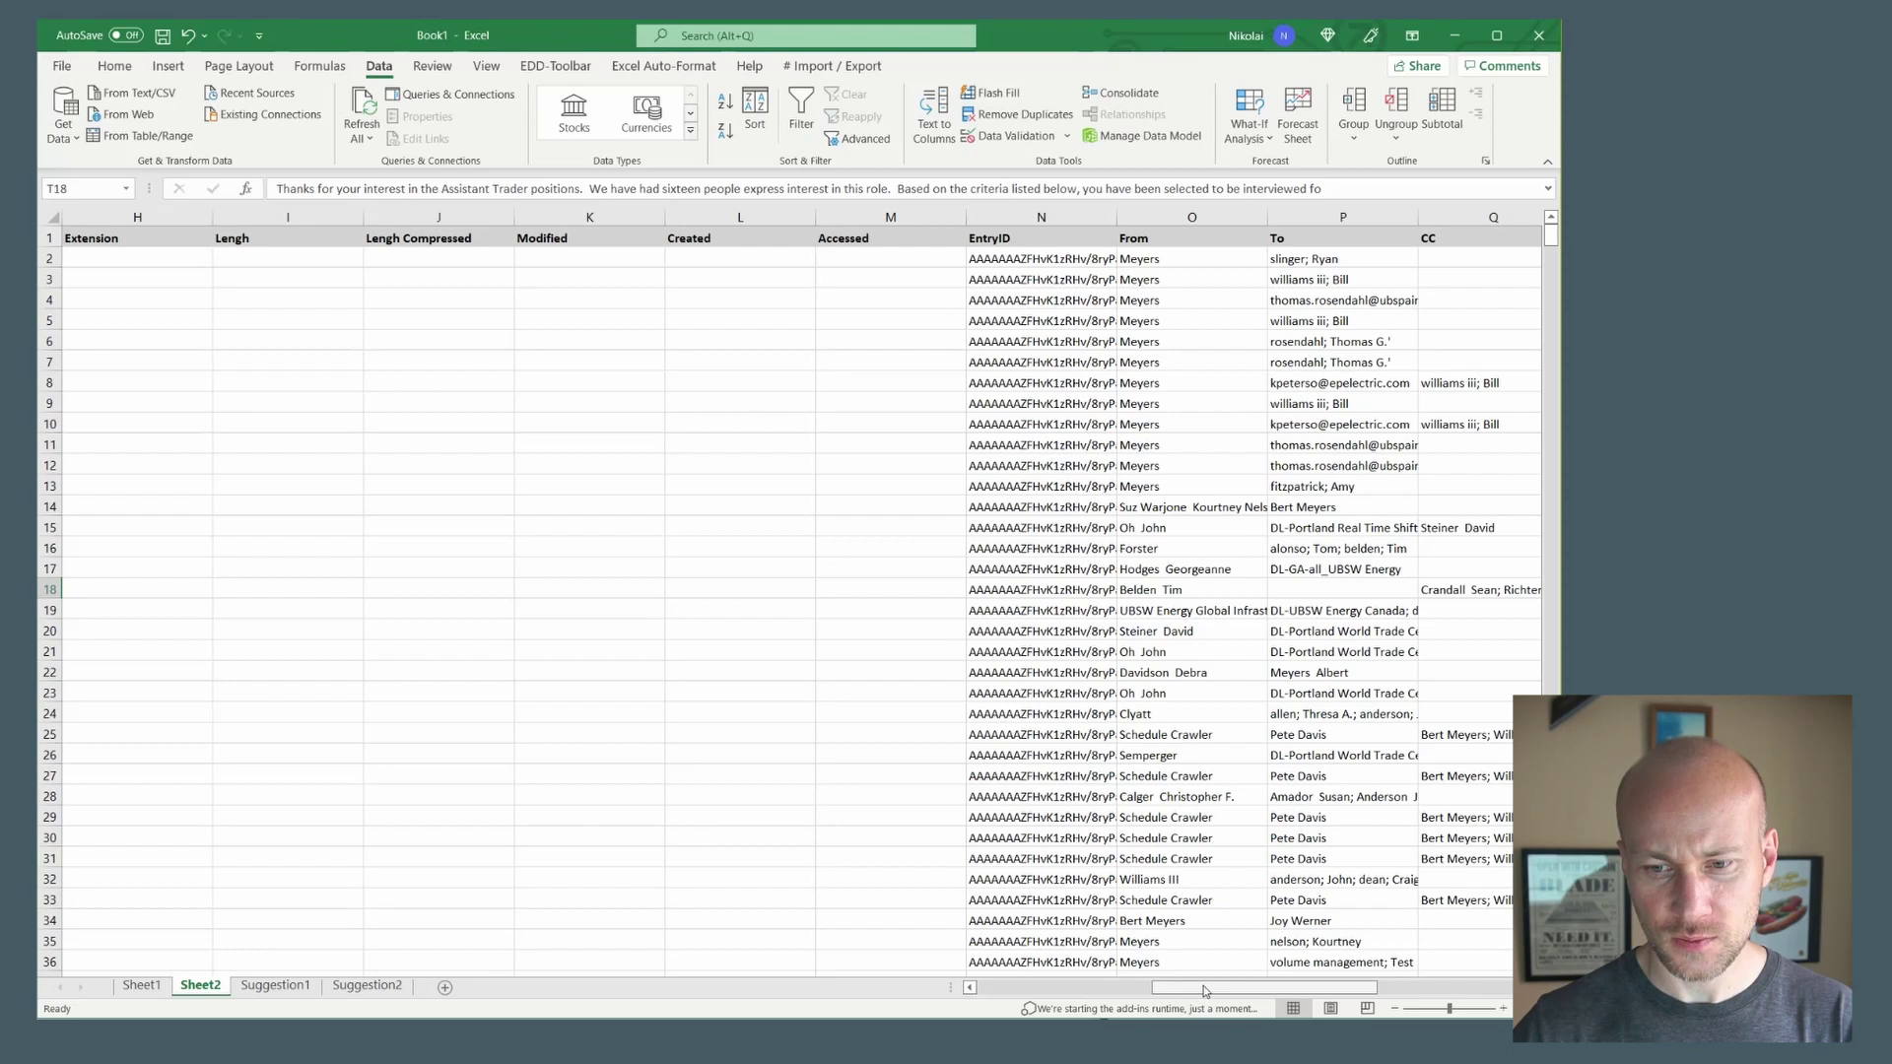
{"action": "left_click_drag", "start_coordinate": [1206, 987], "coordinate": [1281, 988]}
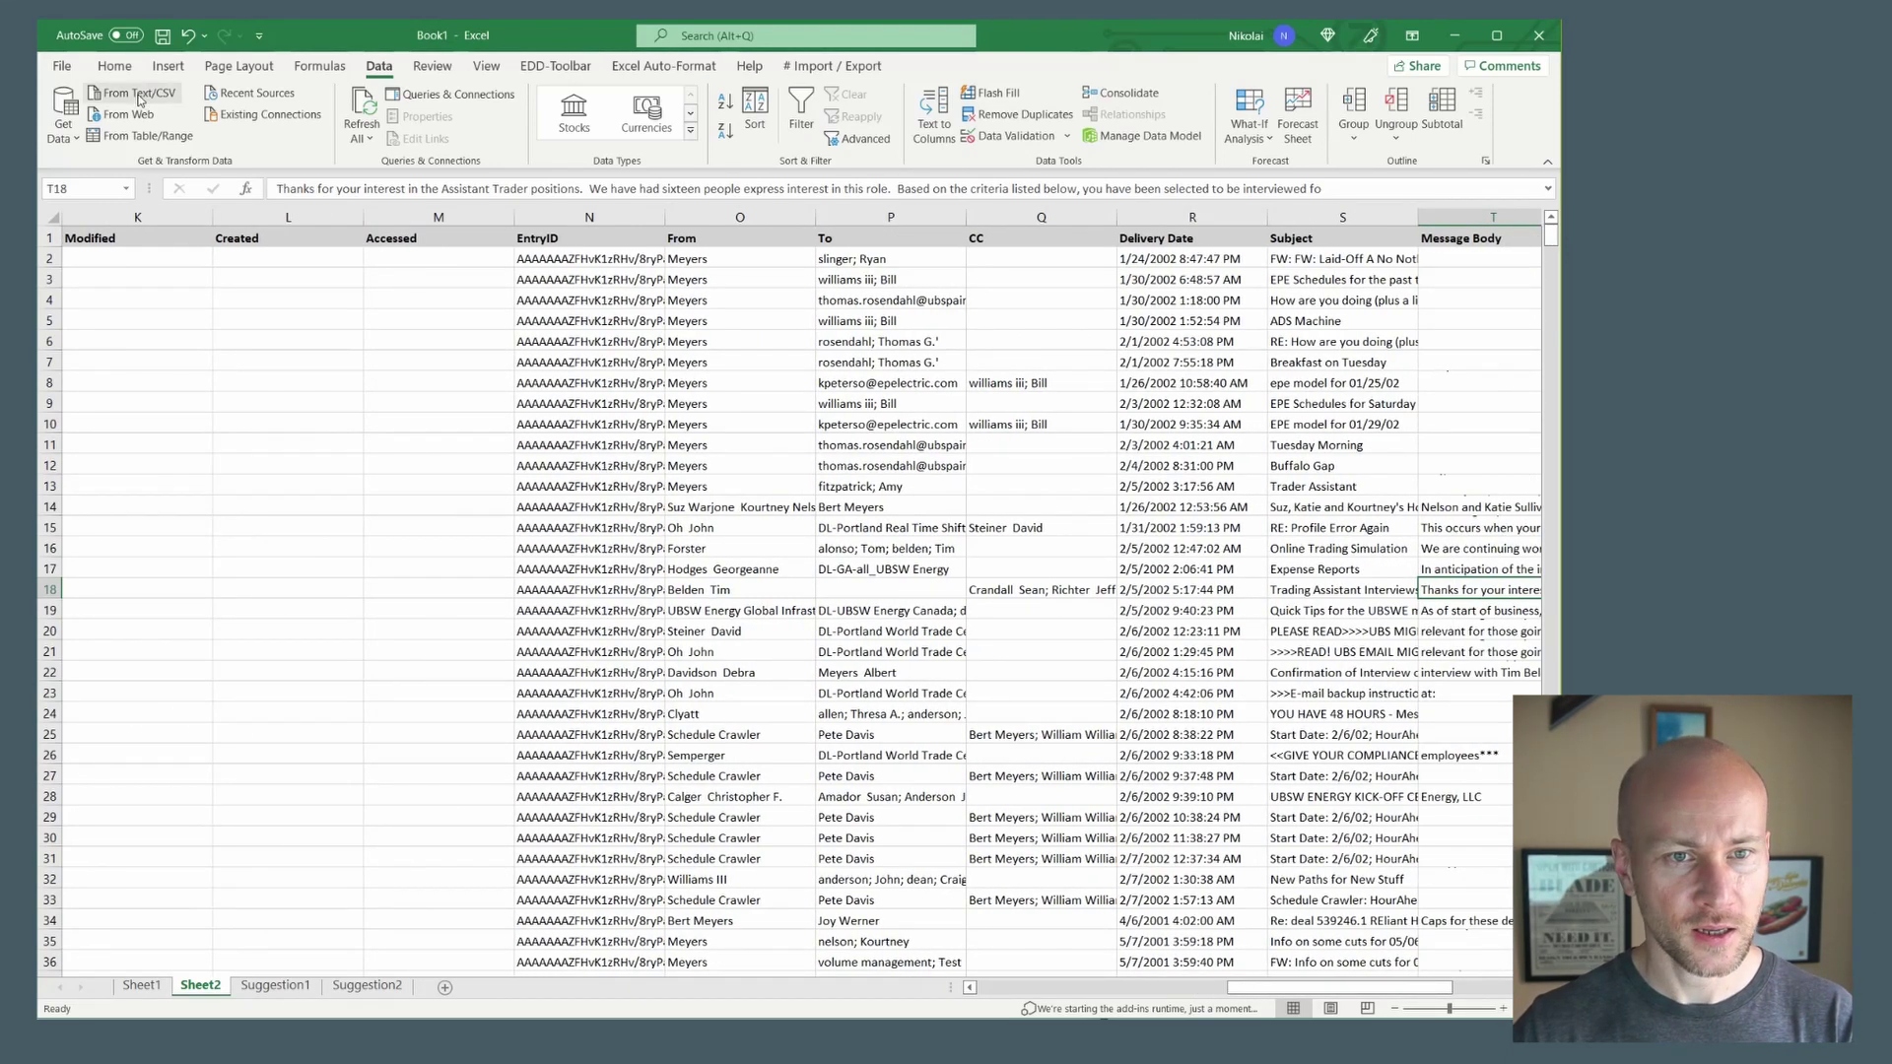
Run Analyze Data on the email listing and insert the Relative Path pivot chart as Suggestion3.
{"action": "left_click", "coordinate": [115, 66]}
{"action": "left_click", "coordinate": [1489, 123]}
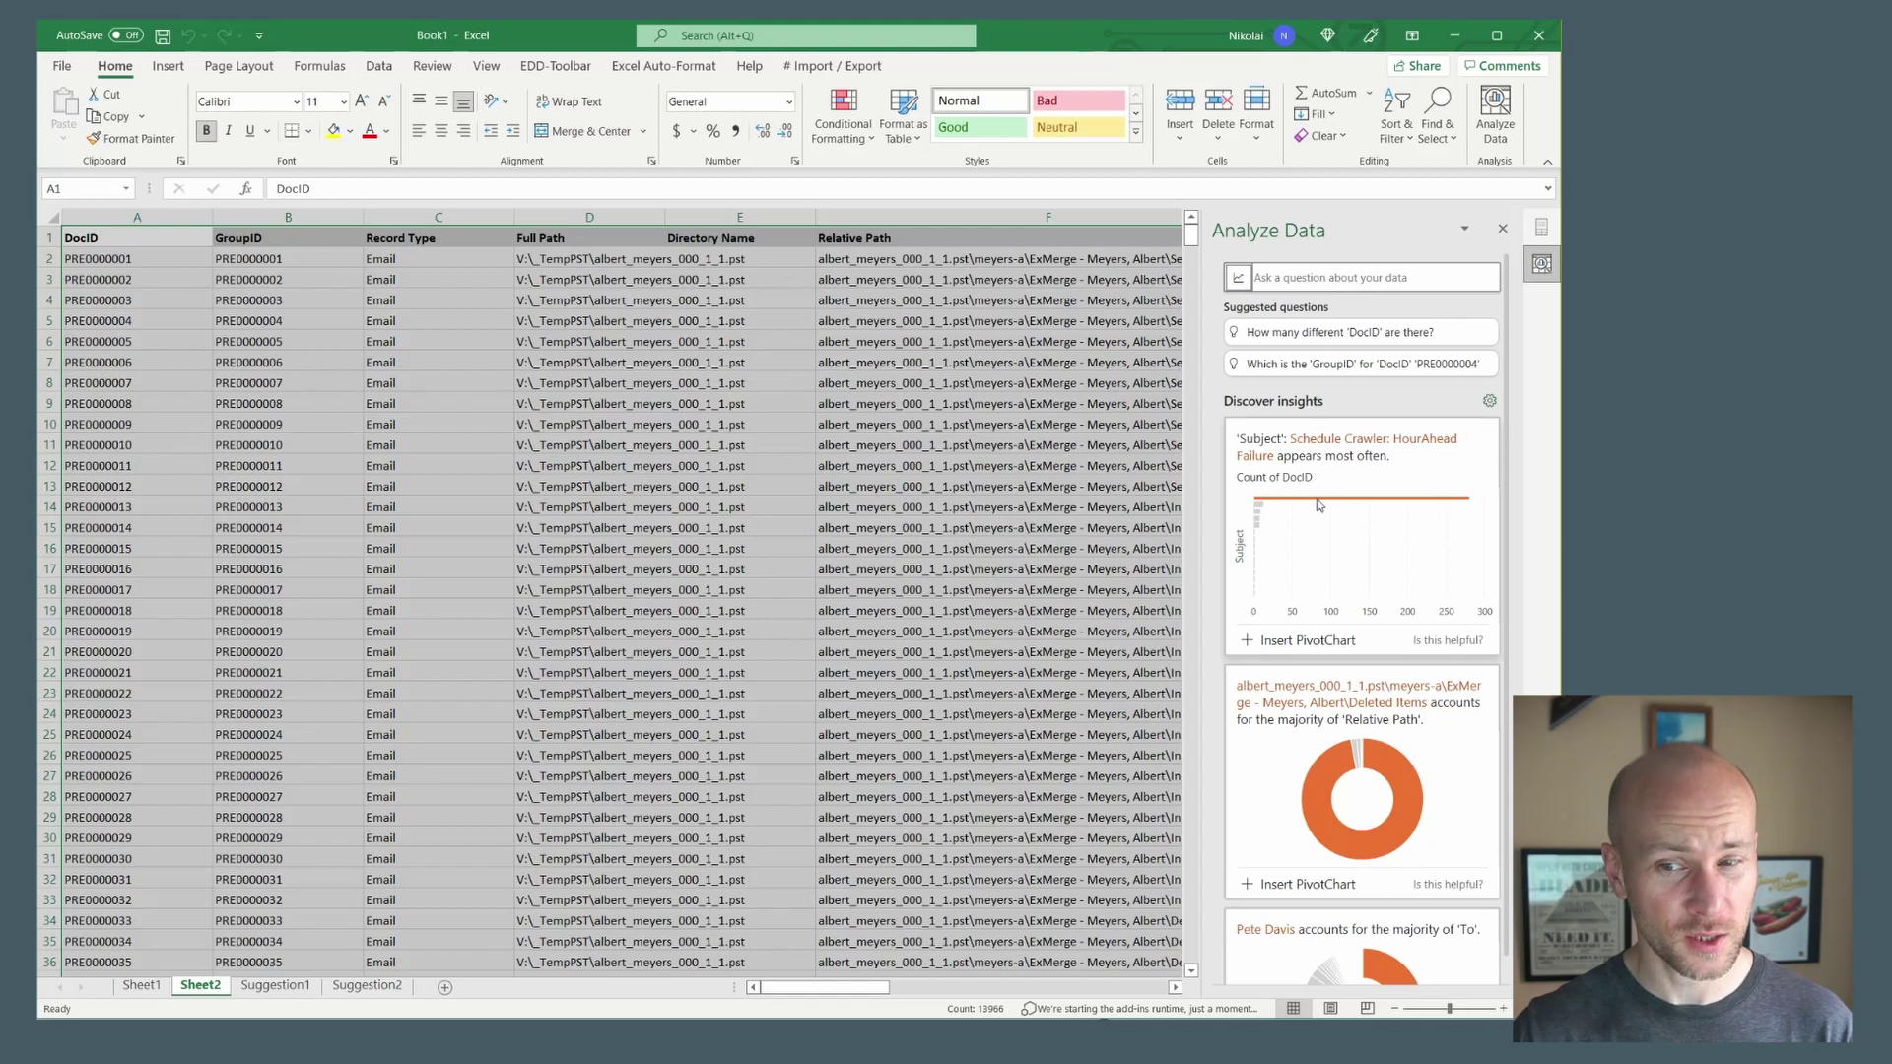
{"action": "scroll", "coordinate": [1359, 621], "scroll_direction": "down", "scroll_amount": 3}
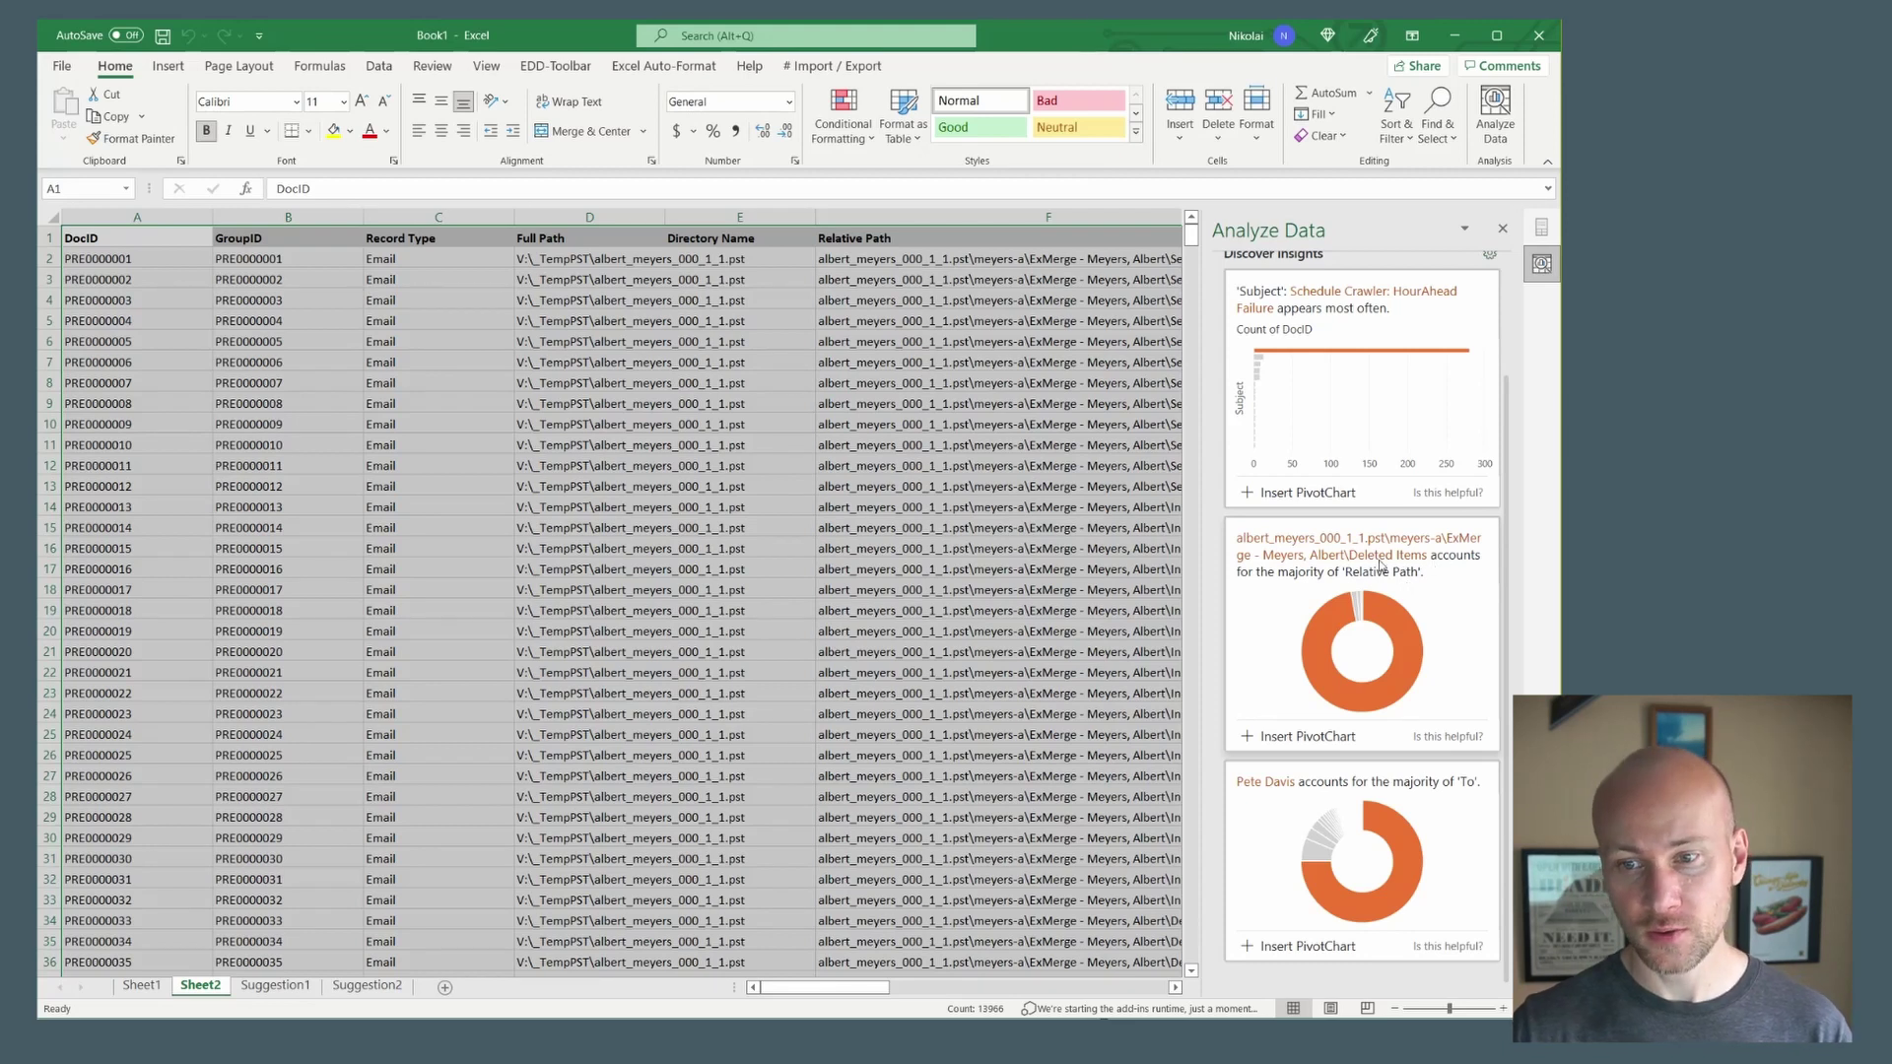
{"action": "left_click", "coordinate": [1298, 736]}
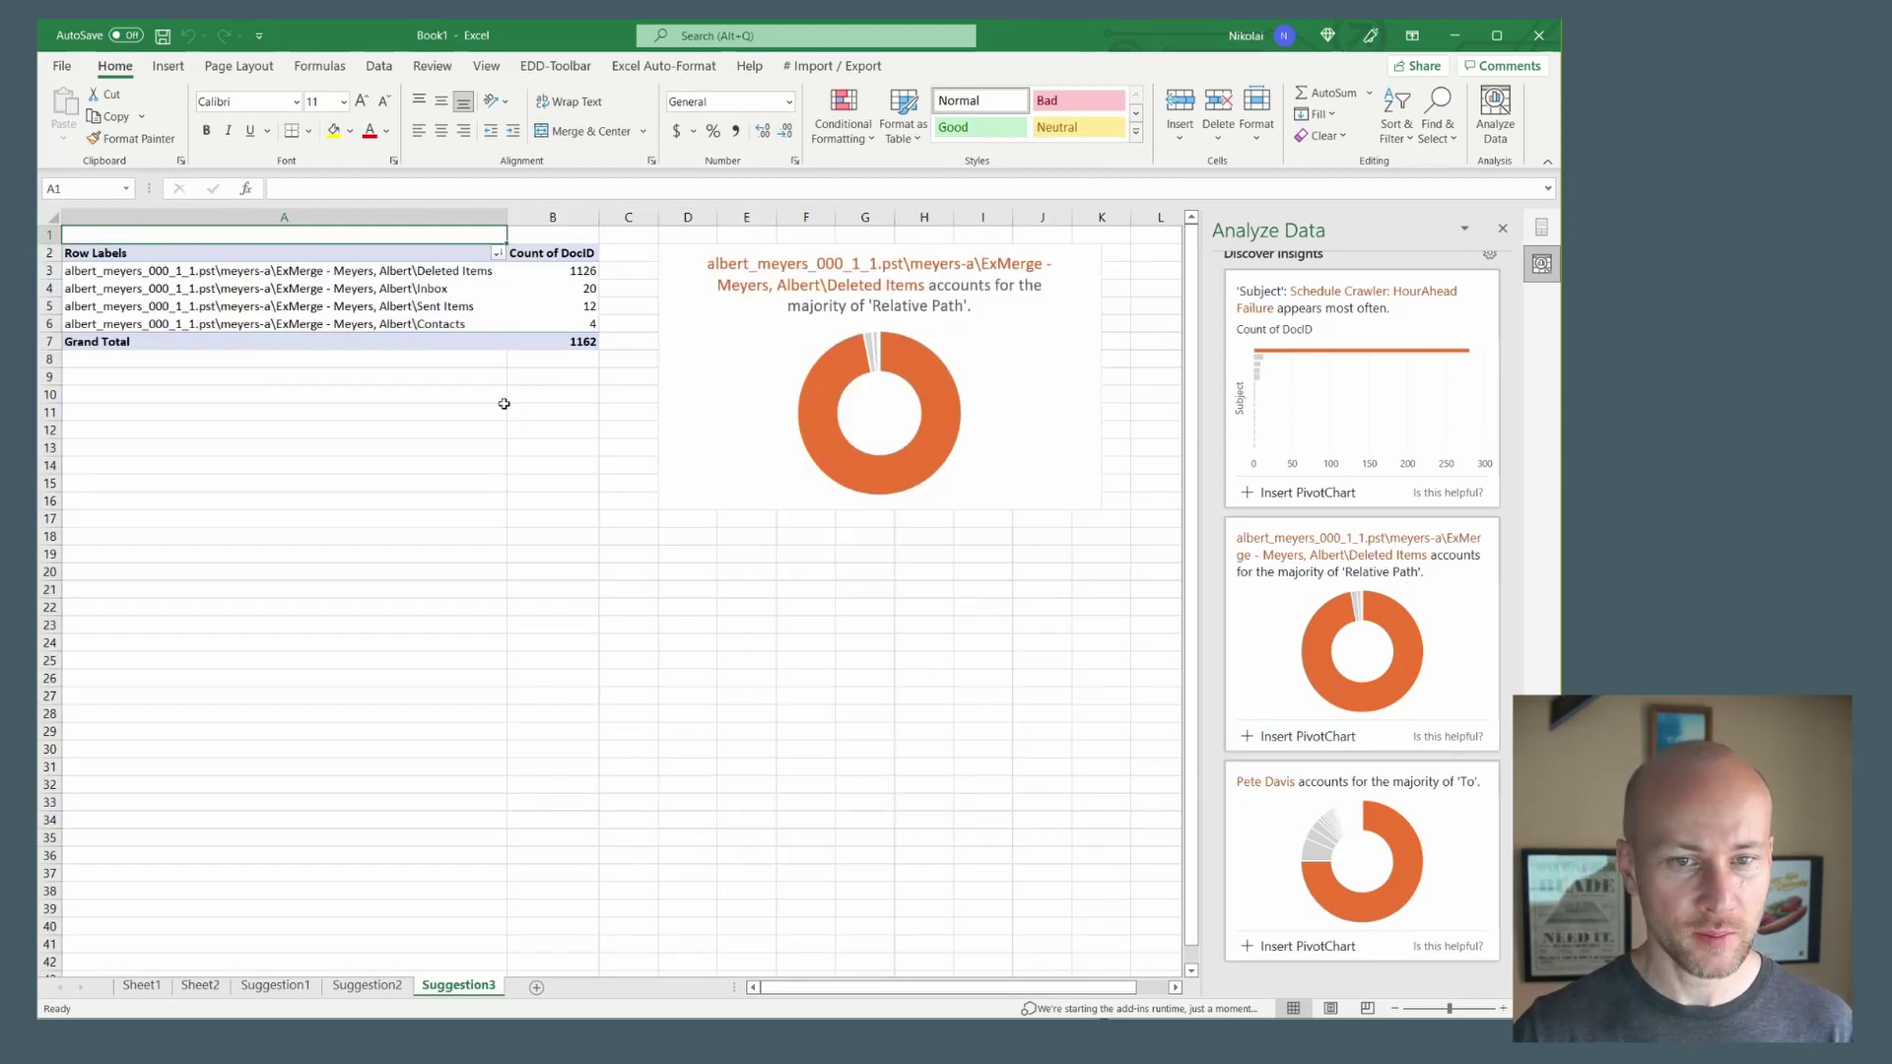
Widen the pivot's row-label column, then add blank Sheet3 after Suggestion2.
{"action": "left_click_drag", "start_coordinate": [504, 216], "coordinate": [537, 216]}
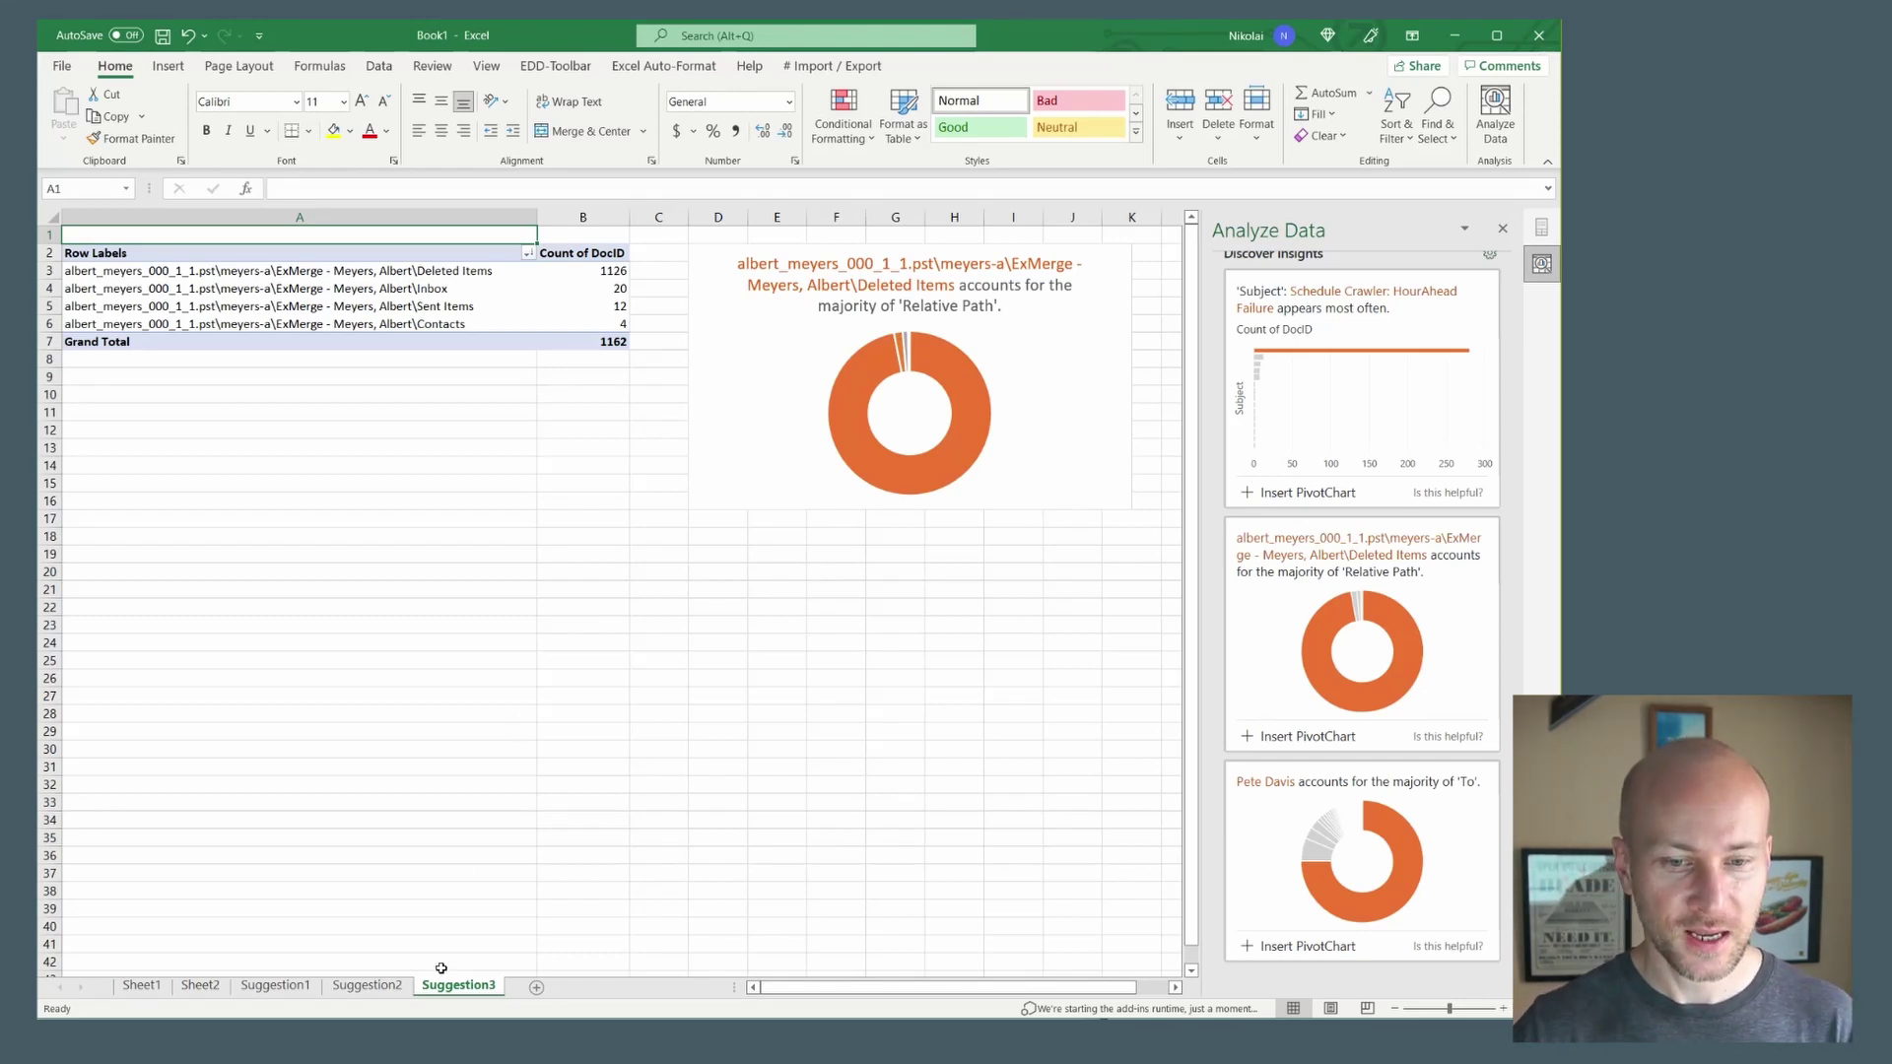
{"action": "left_click", "coordinate": [392, 986]}
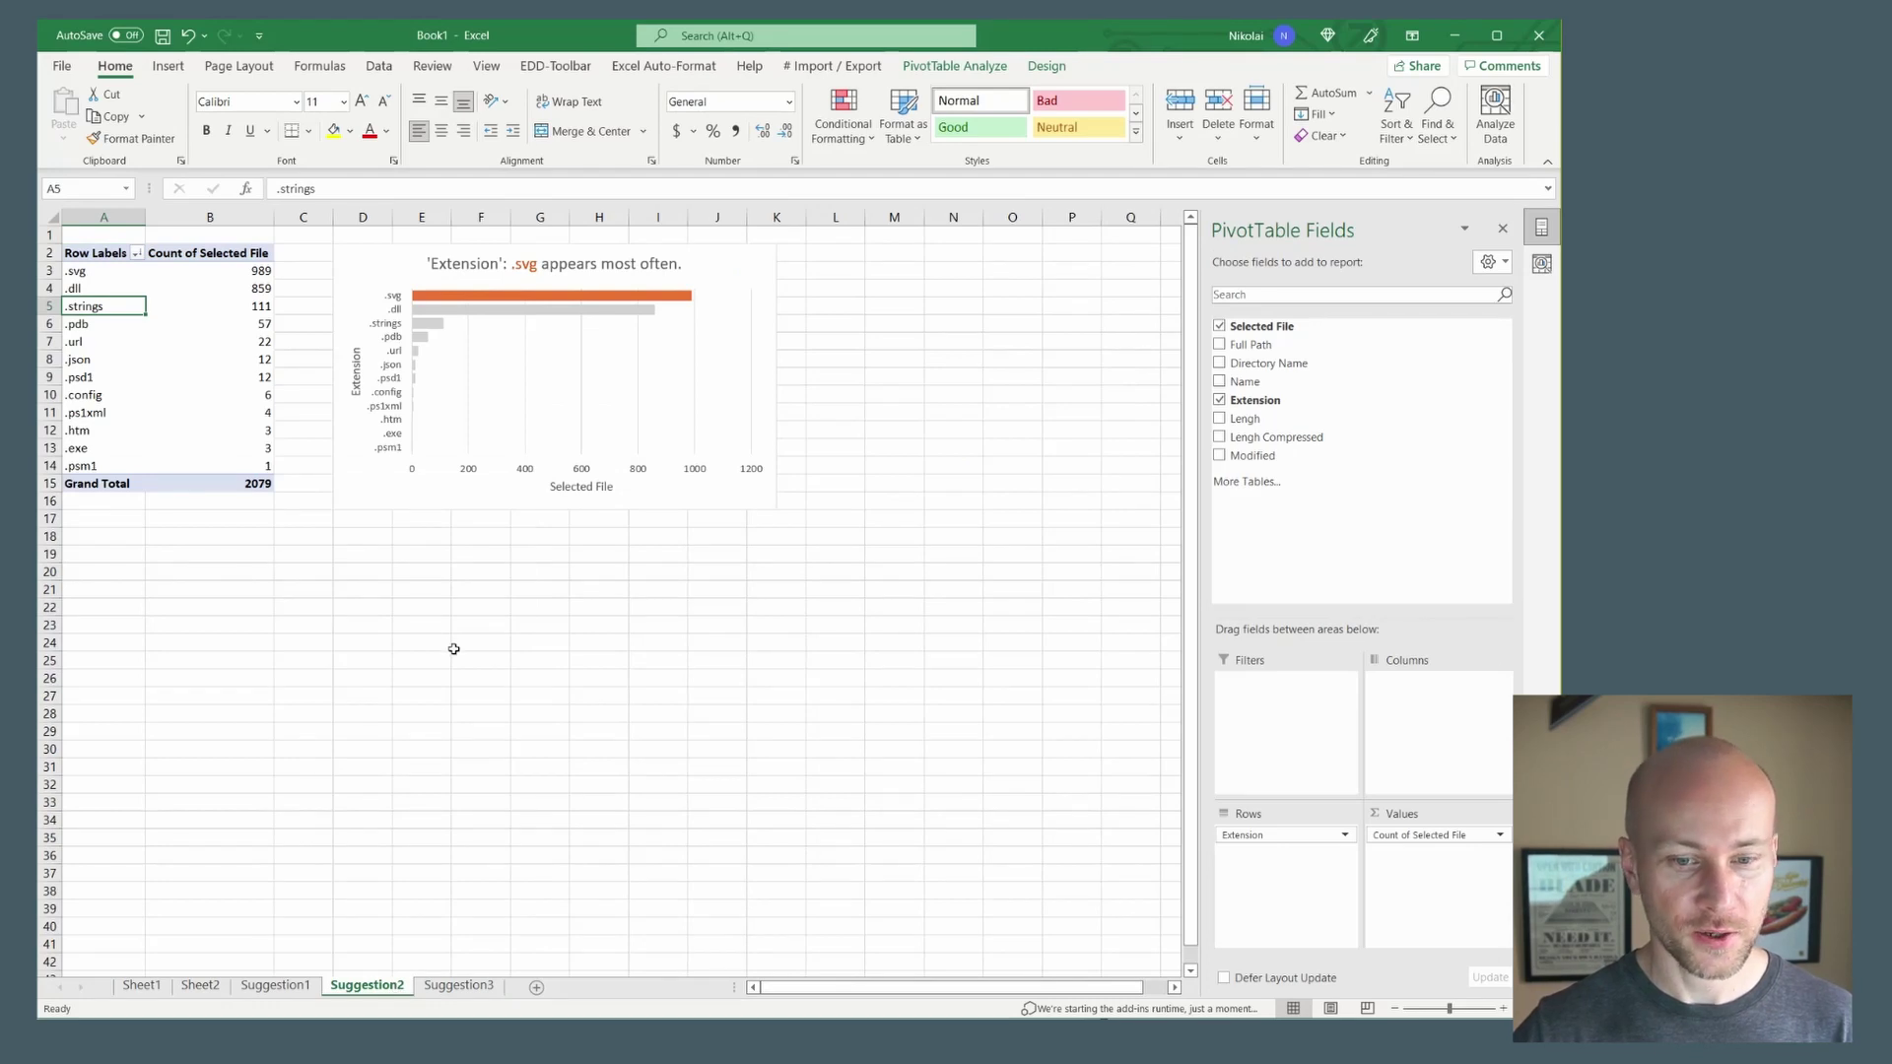
{"action": "left_click", "coordinate": [536, 987]}
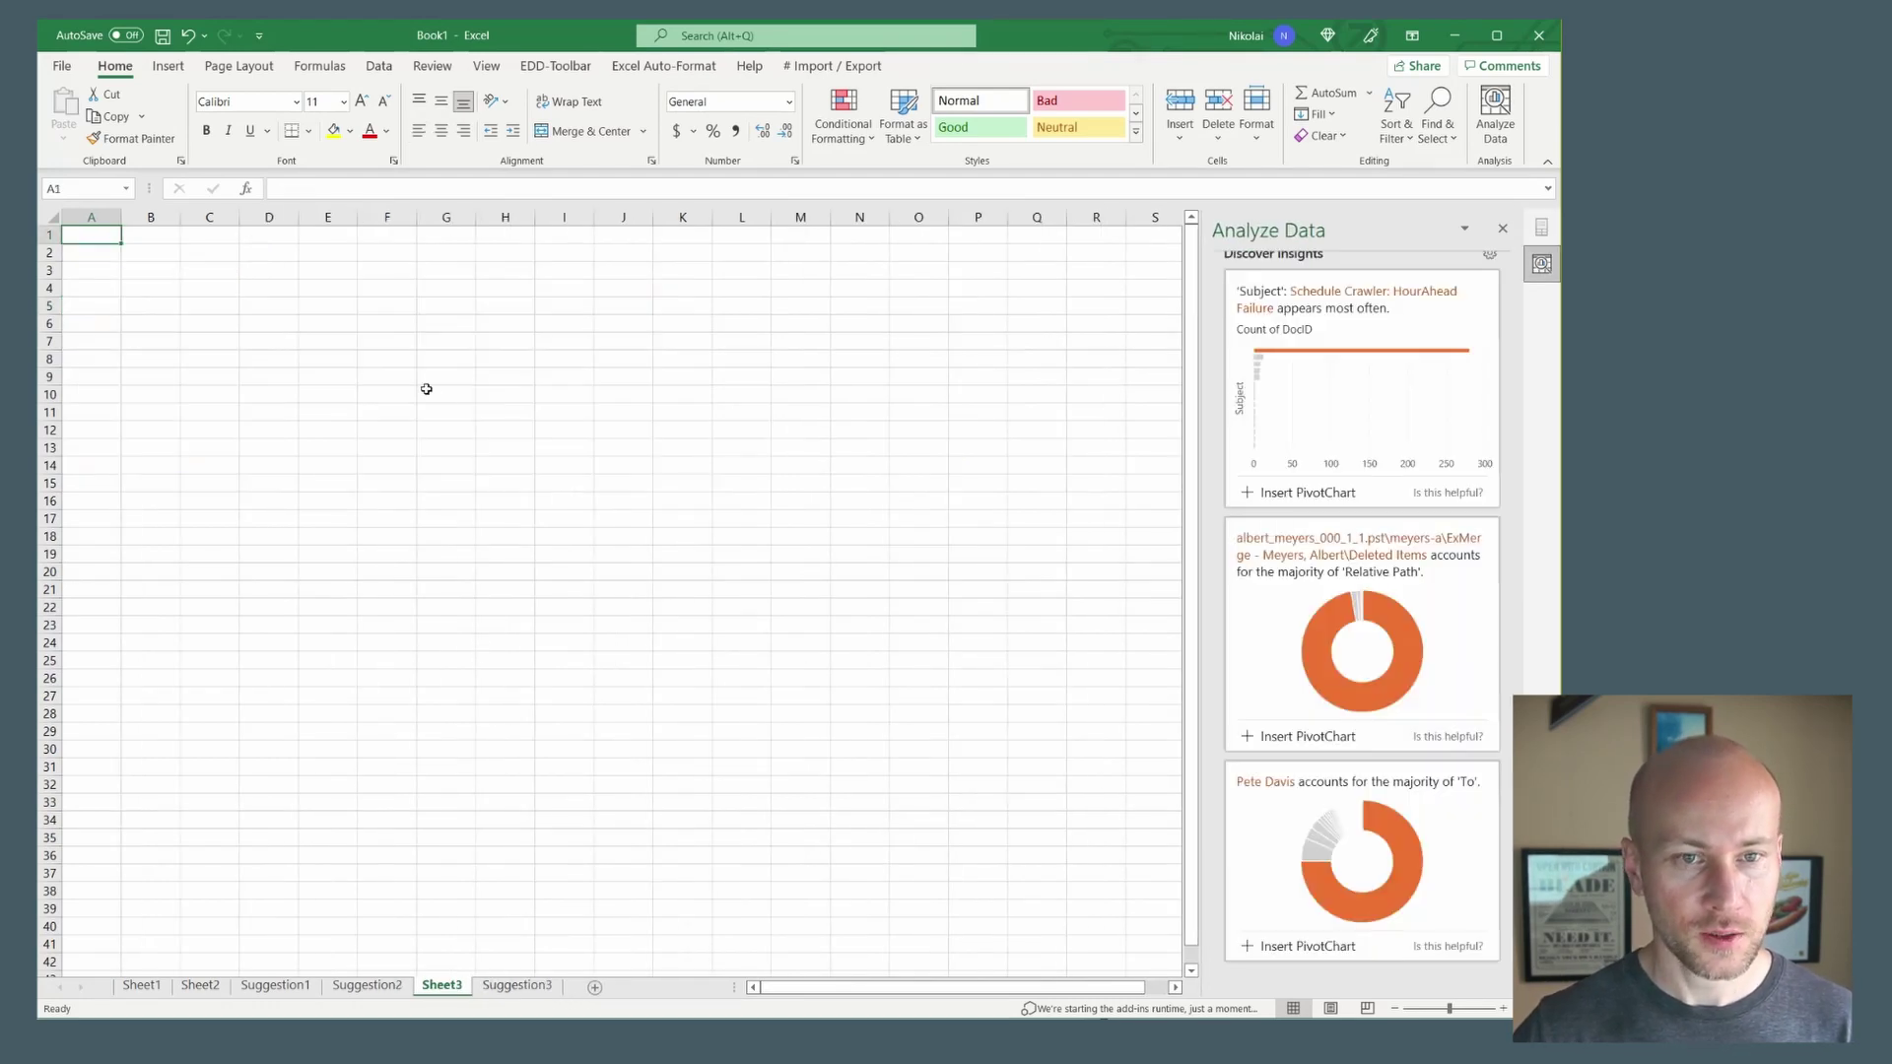
Close the Analyze Data pane and import andy_zipper_000_1_1.pst onto Sheet3.
{"action": "left_click", "coordinate": [1501, 227]}
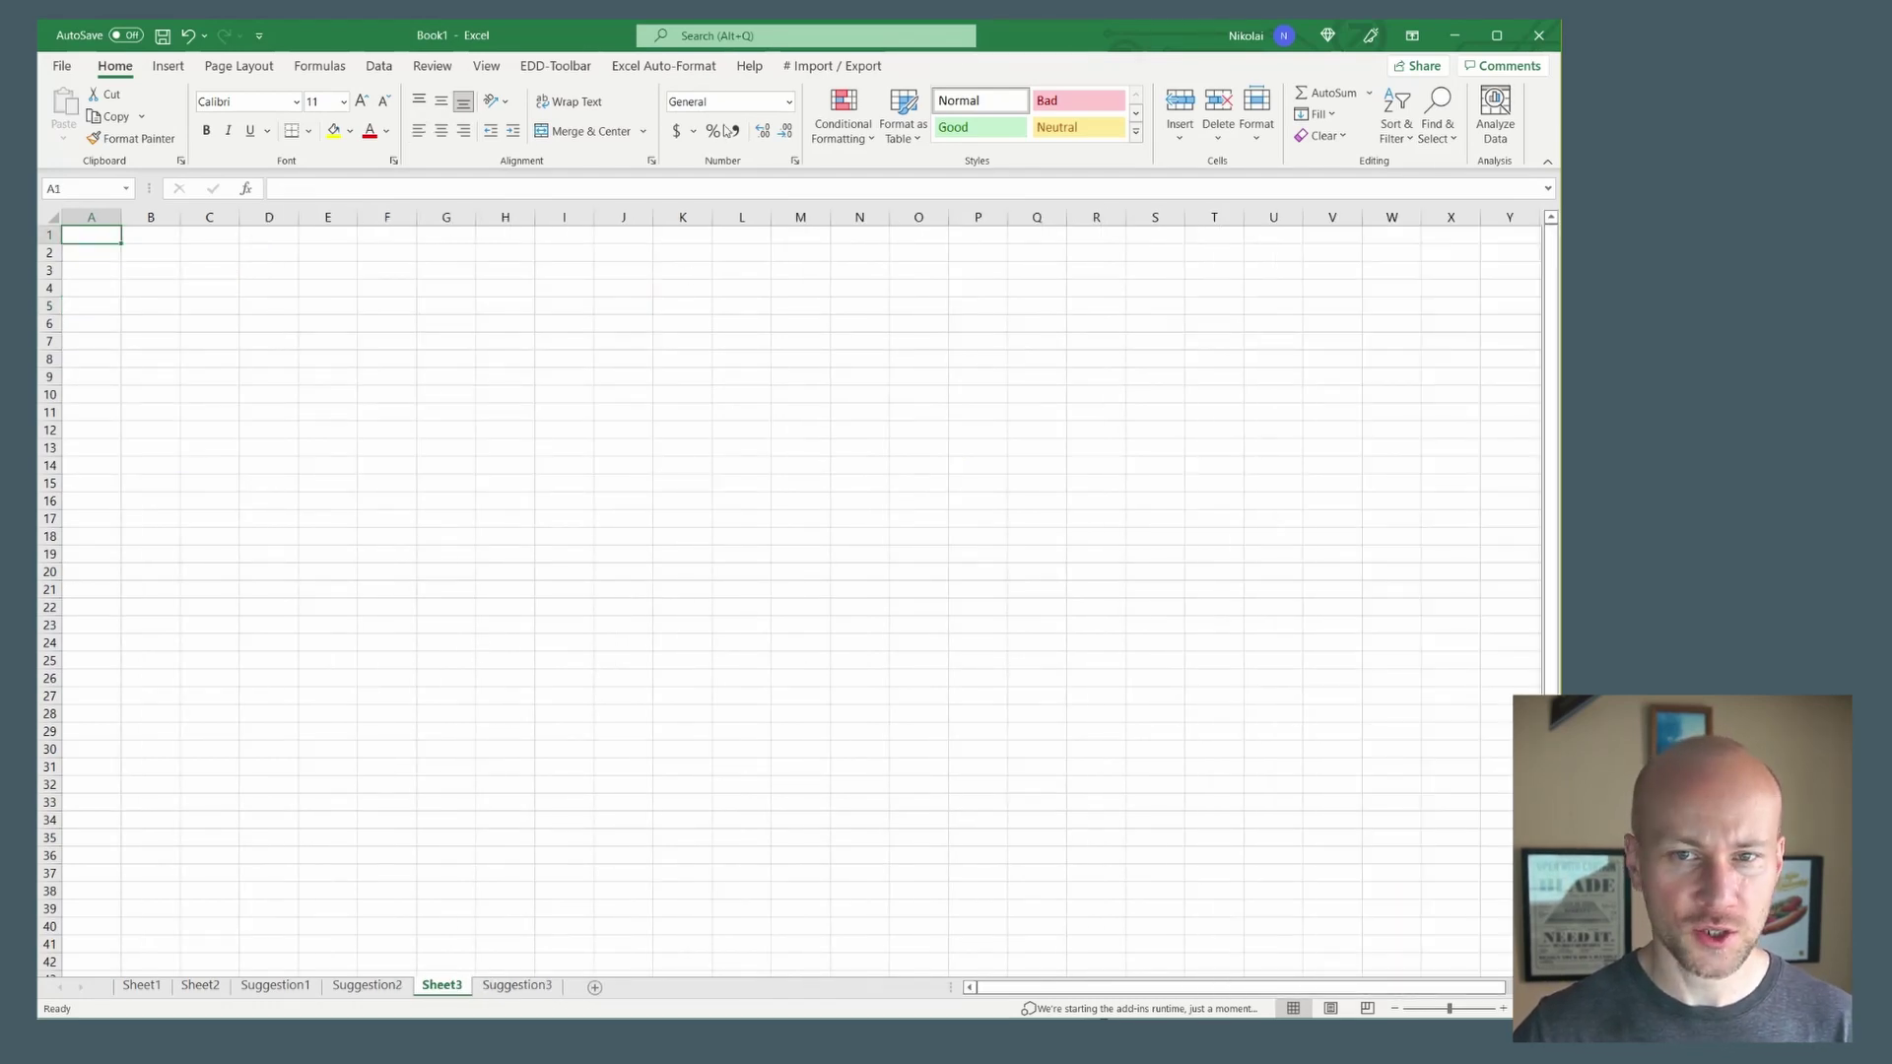
{"action": "left_click", "coordinate": [810, 67]}
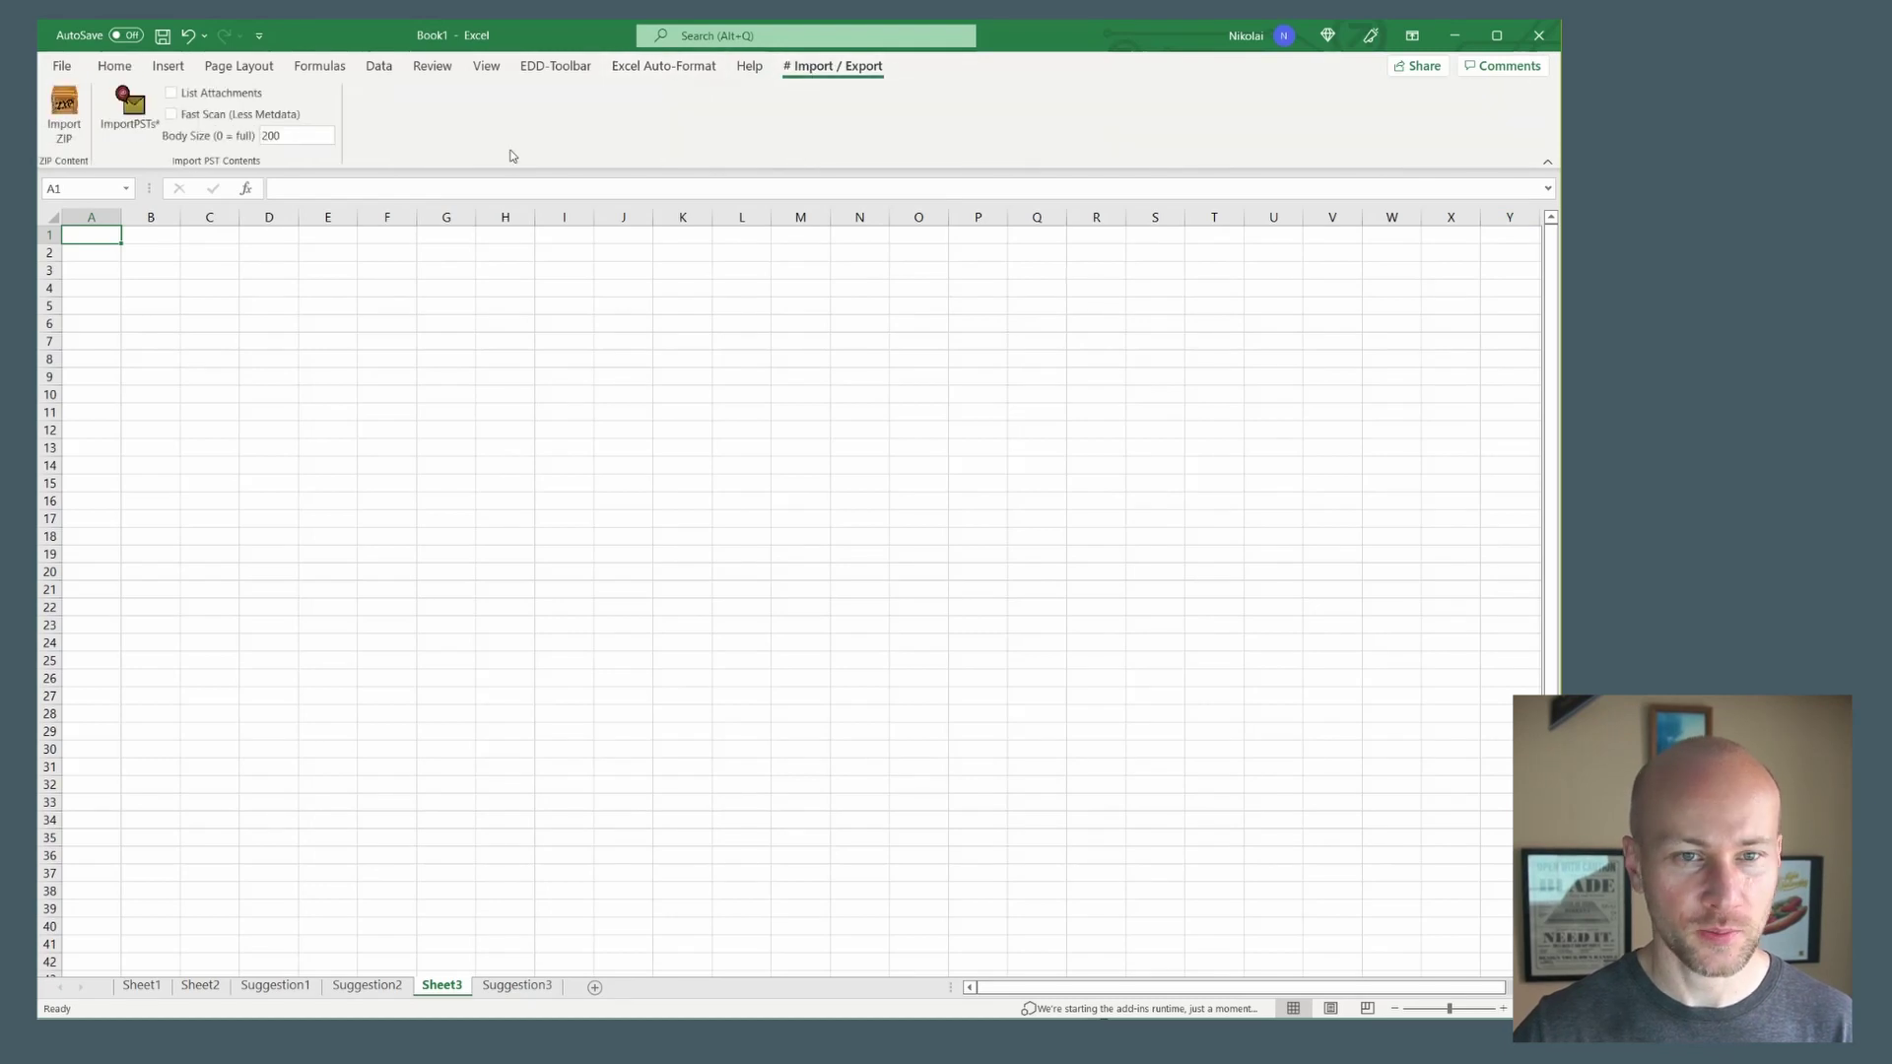
{"action": "left_click", "coordinate": [131, 116]}
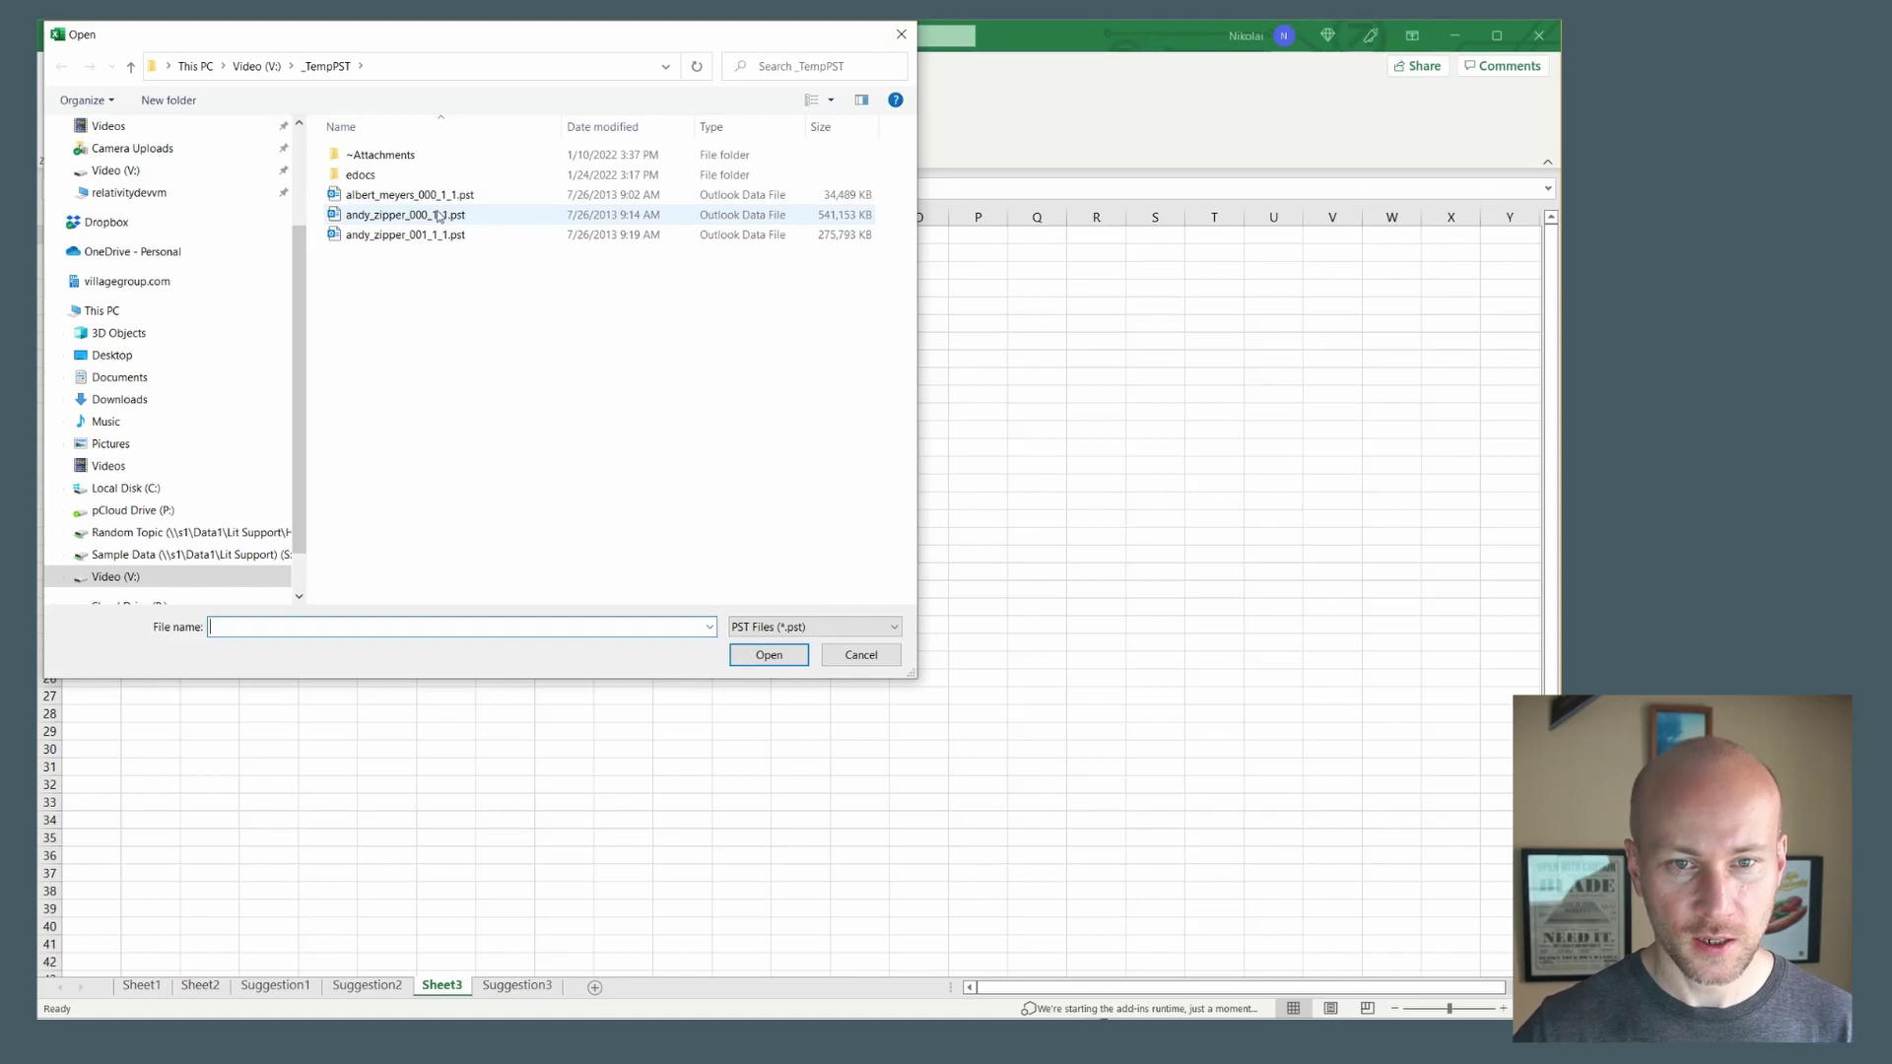
{"action": "left_click", "coordinate": [438, 215]}
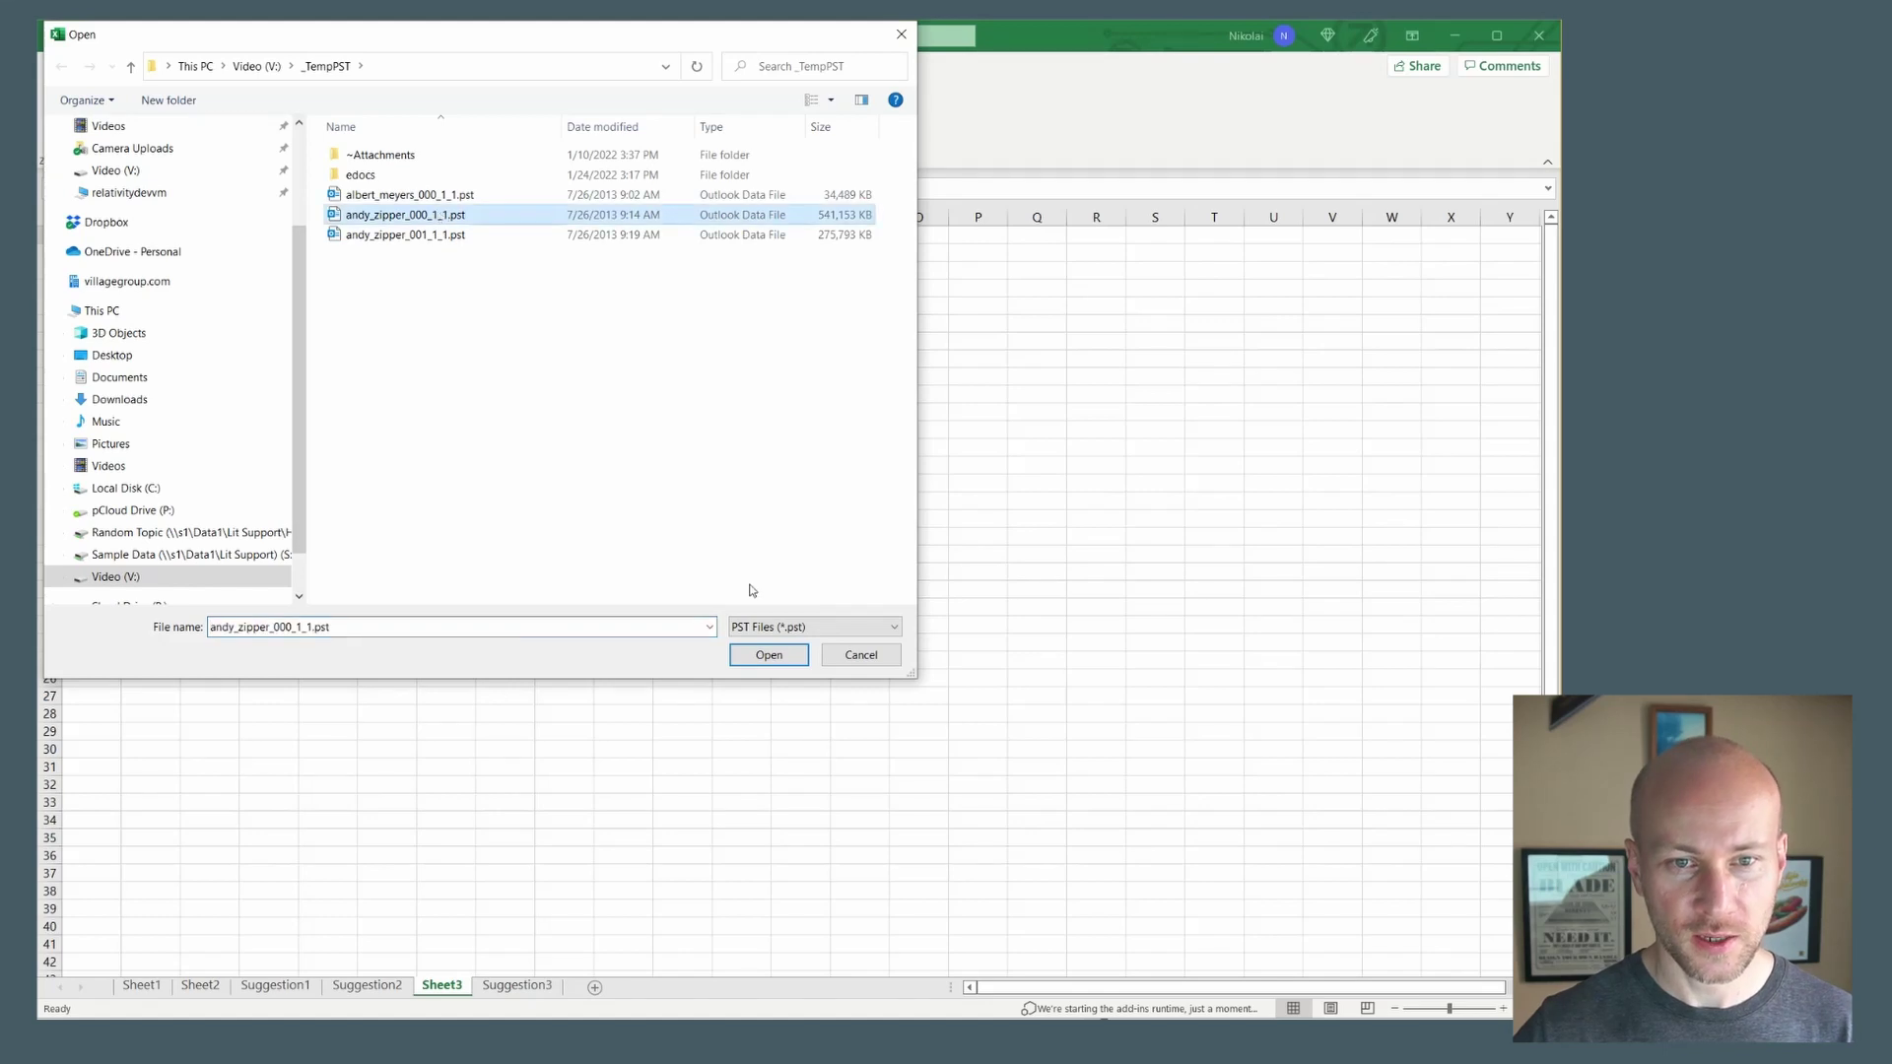
{"action": "left_click", "coordinate": [768, 655]}
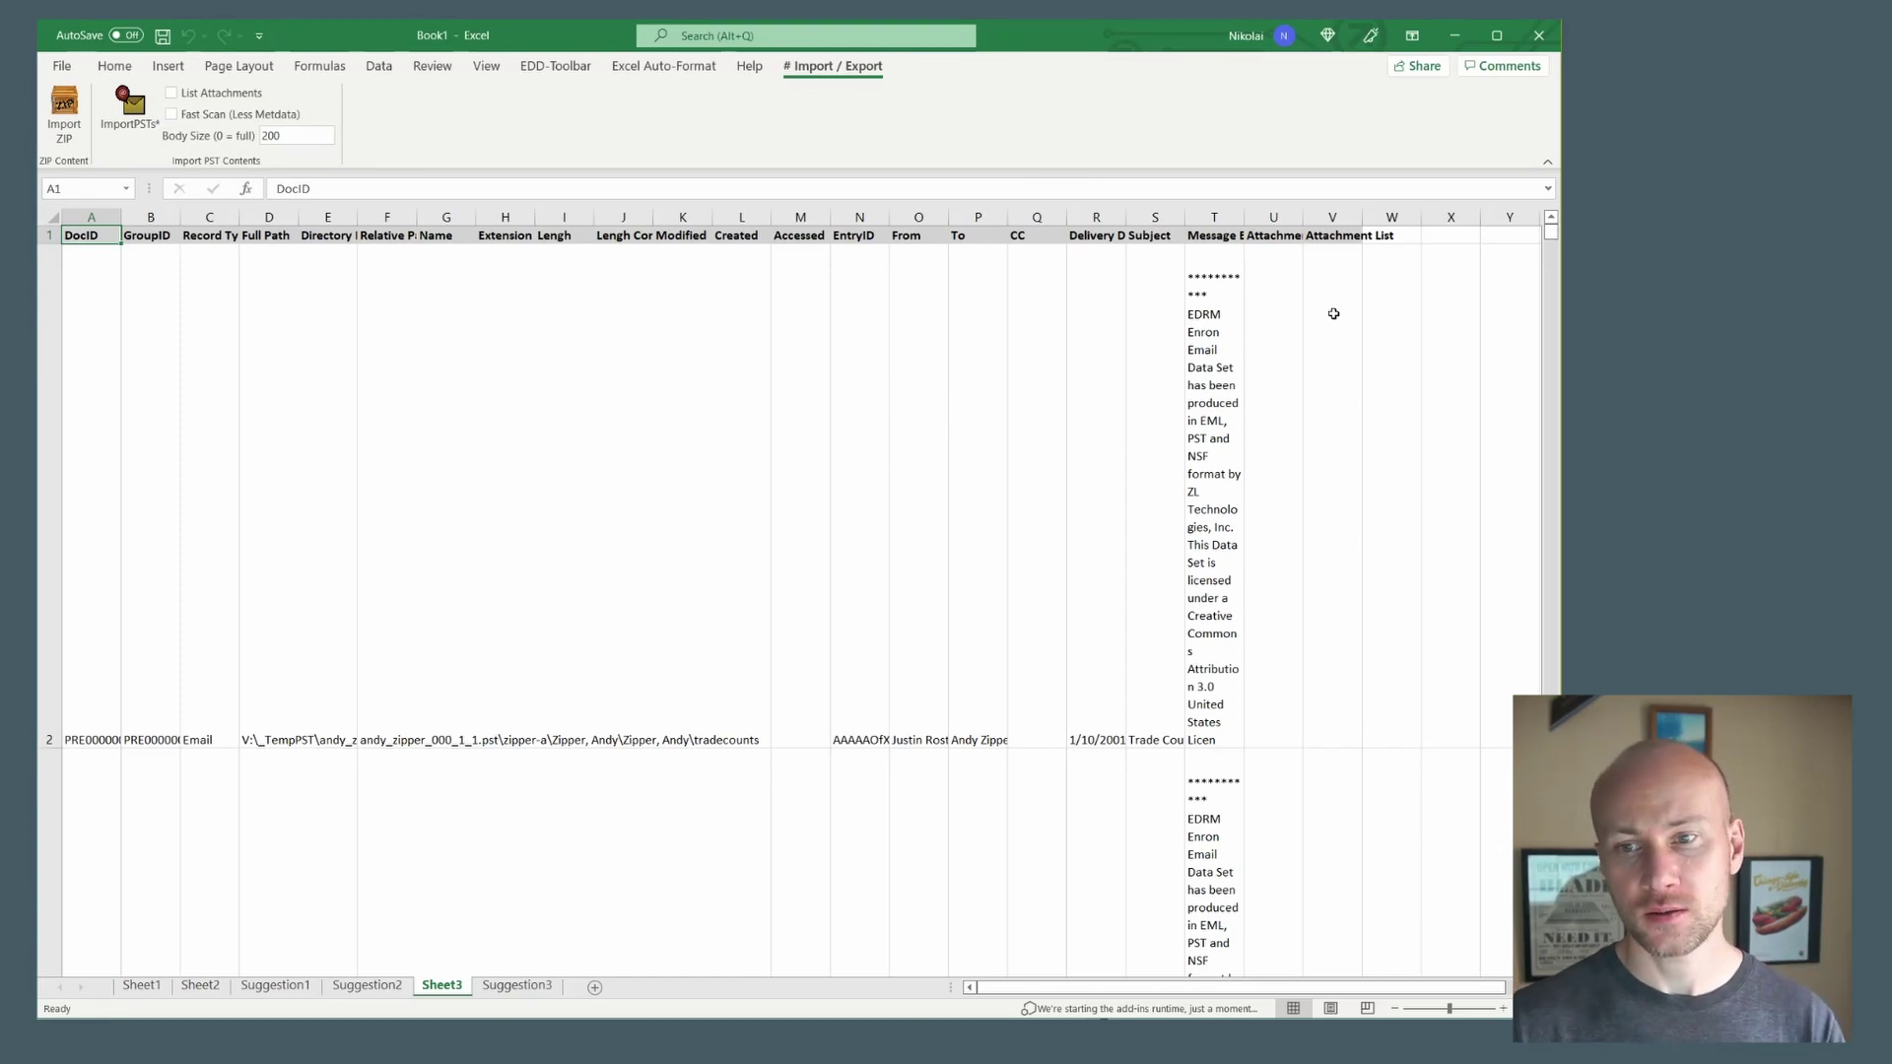
Set every row of the email listing to 16.20 pt and AutoFit all columns to their contents.
{"action": "left_click_drag", "start_coordinate": [1550, 235], "coordinate": [1540, 606]}
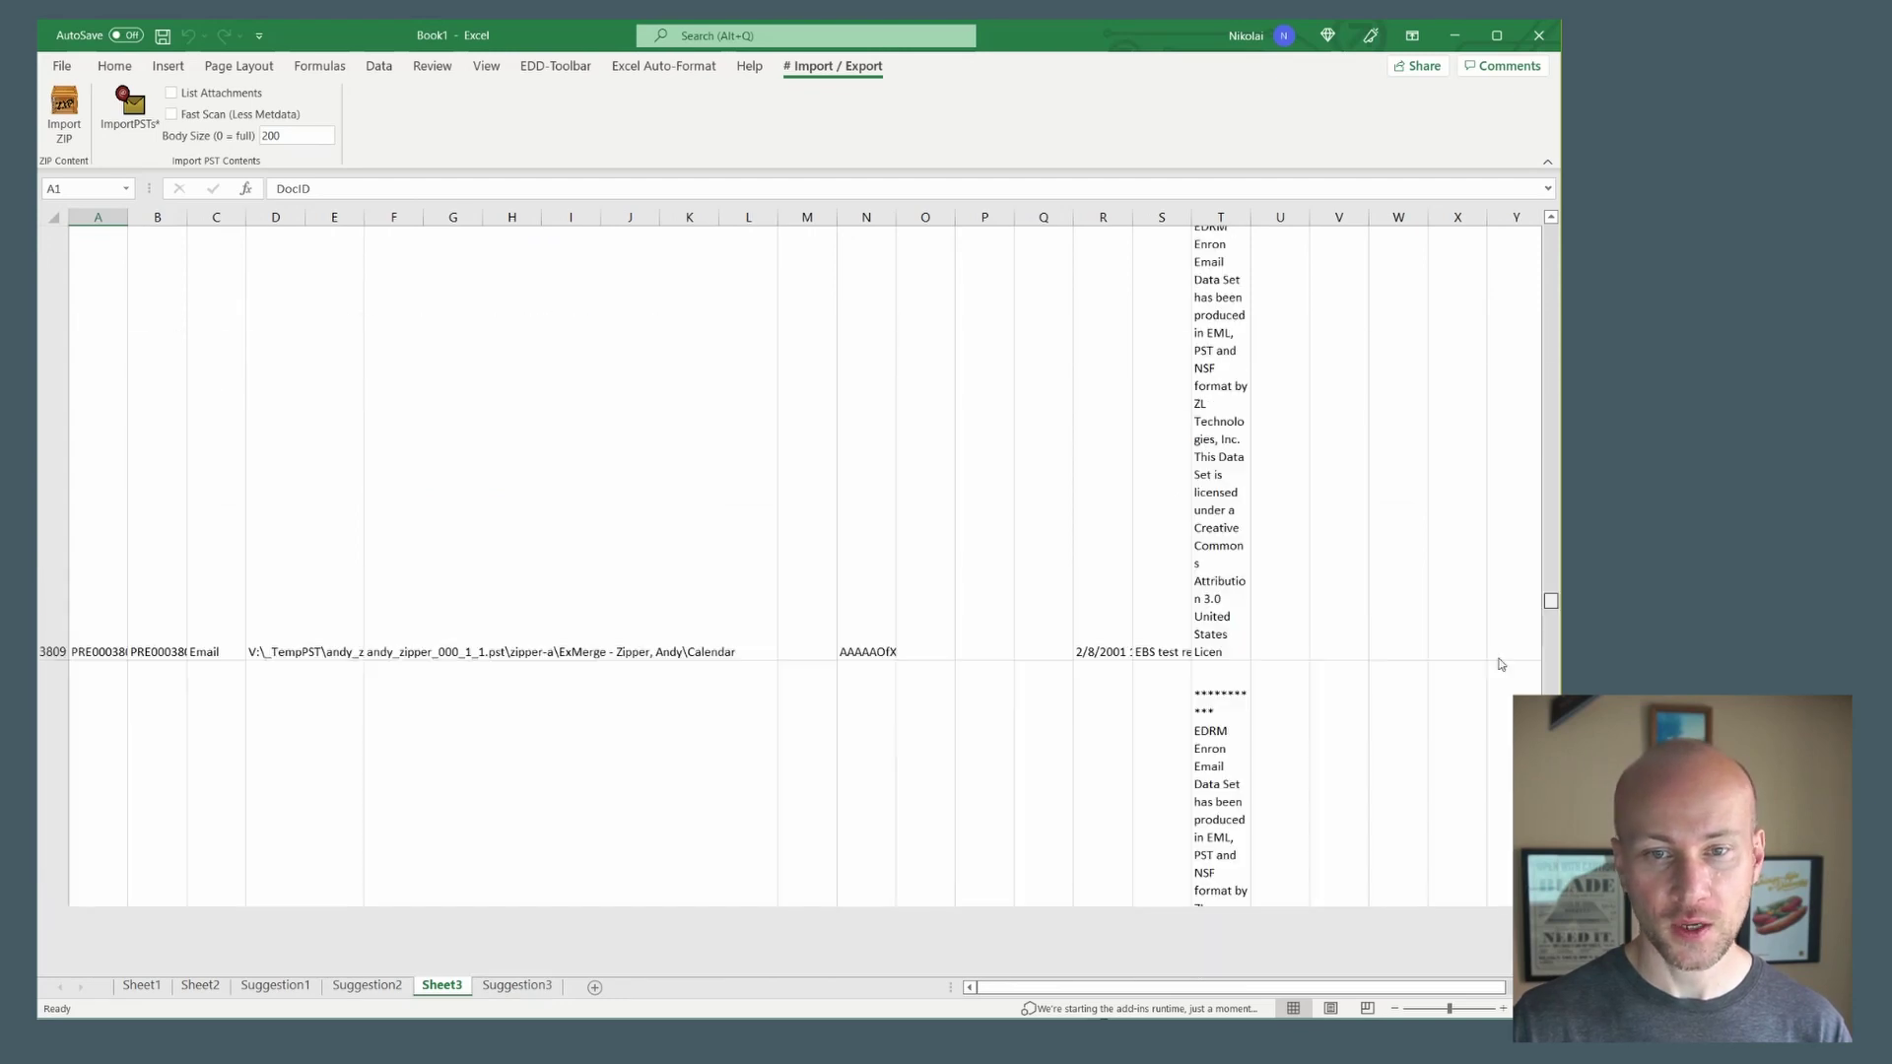
{"action": "left_click", "coordinate": [1222, 487]}
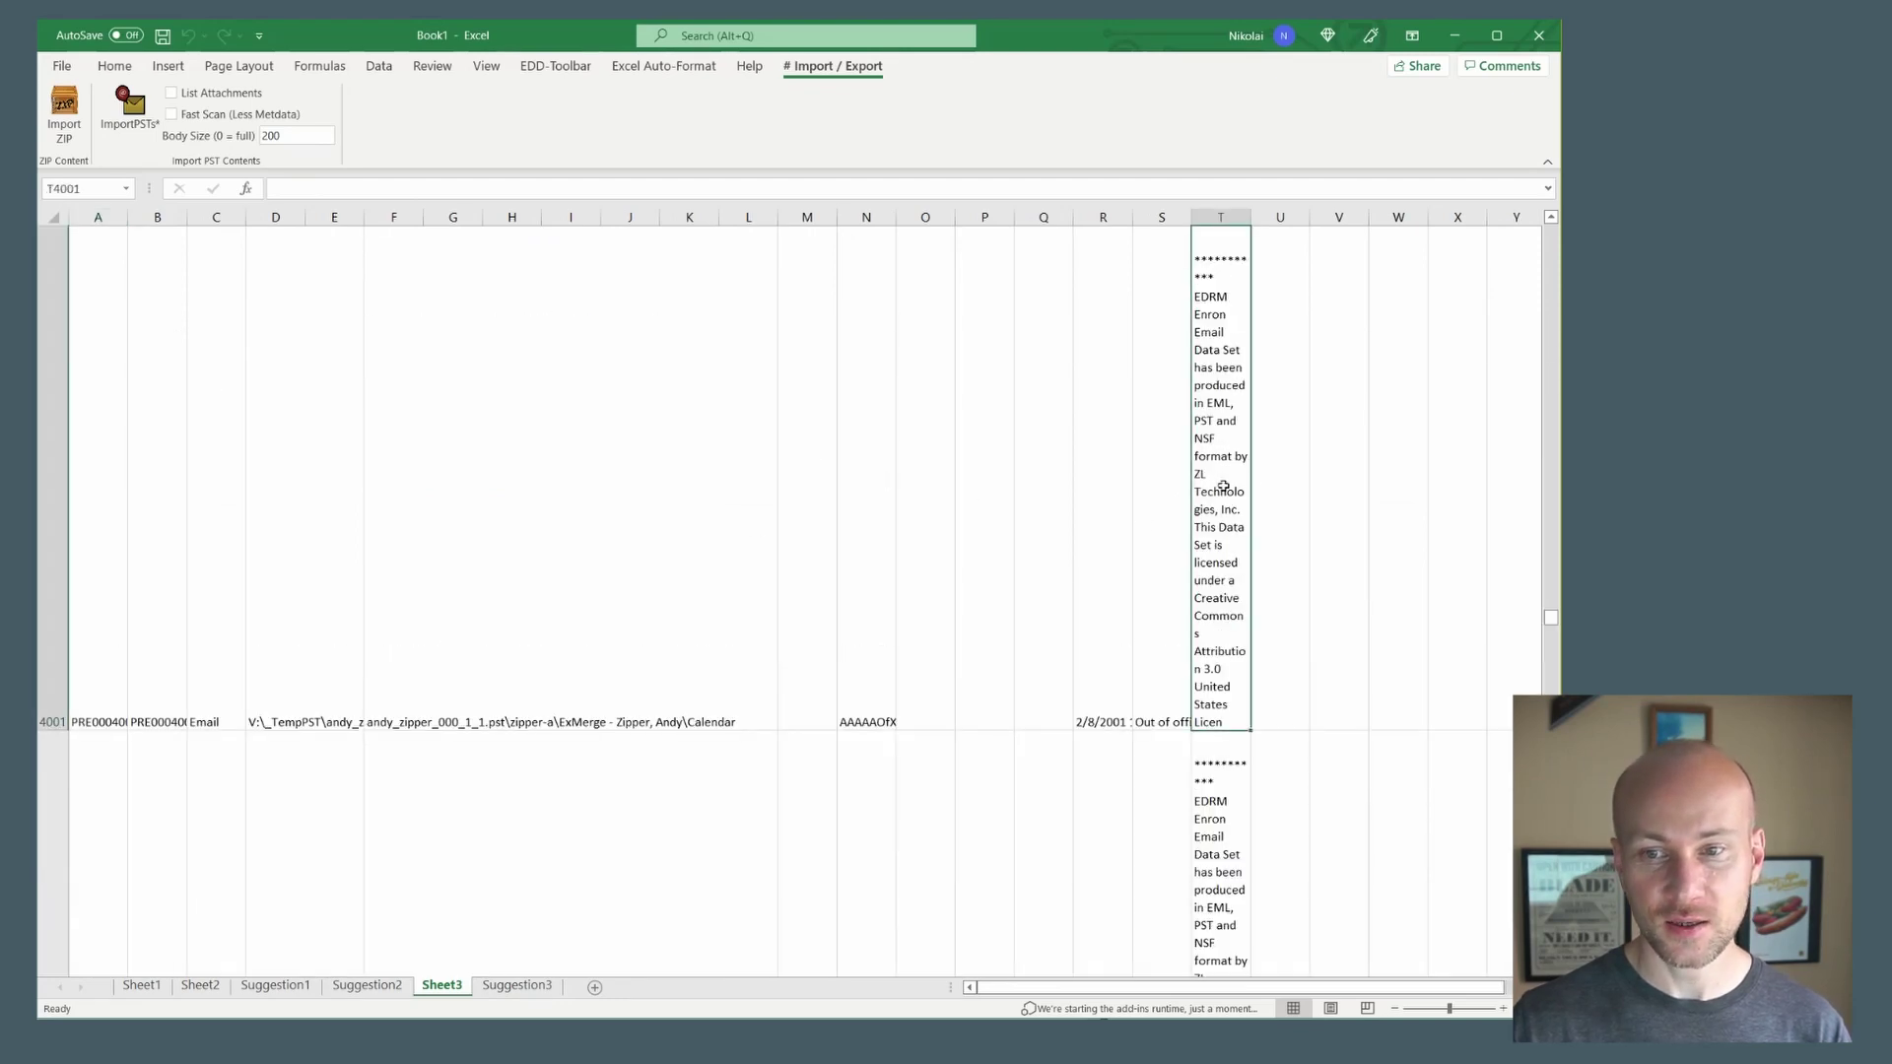
{"action": "left_click", "coordinate": [56, 218]}
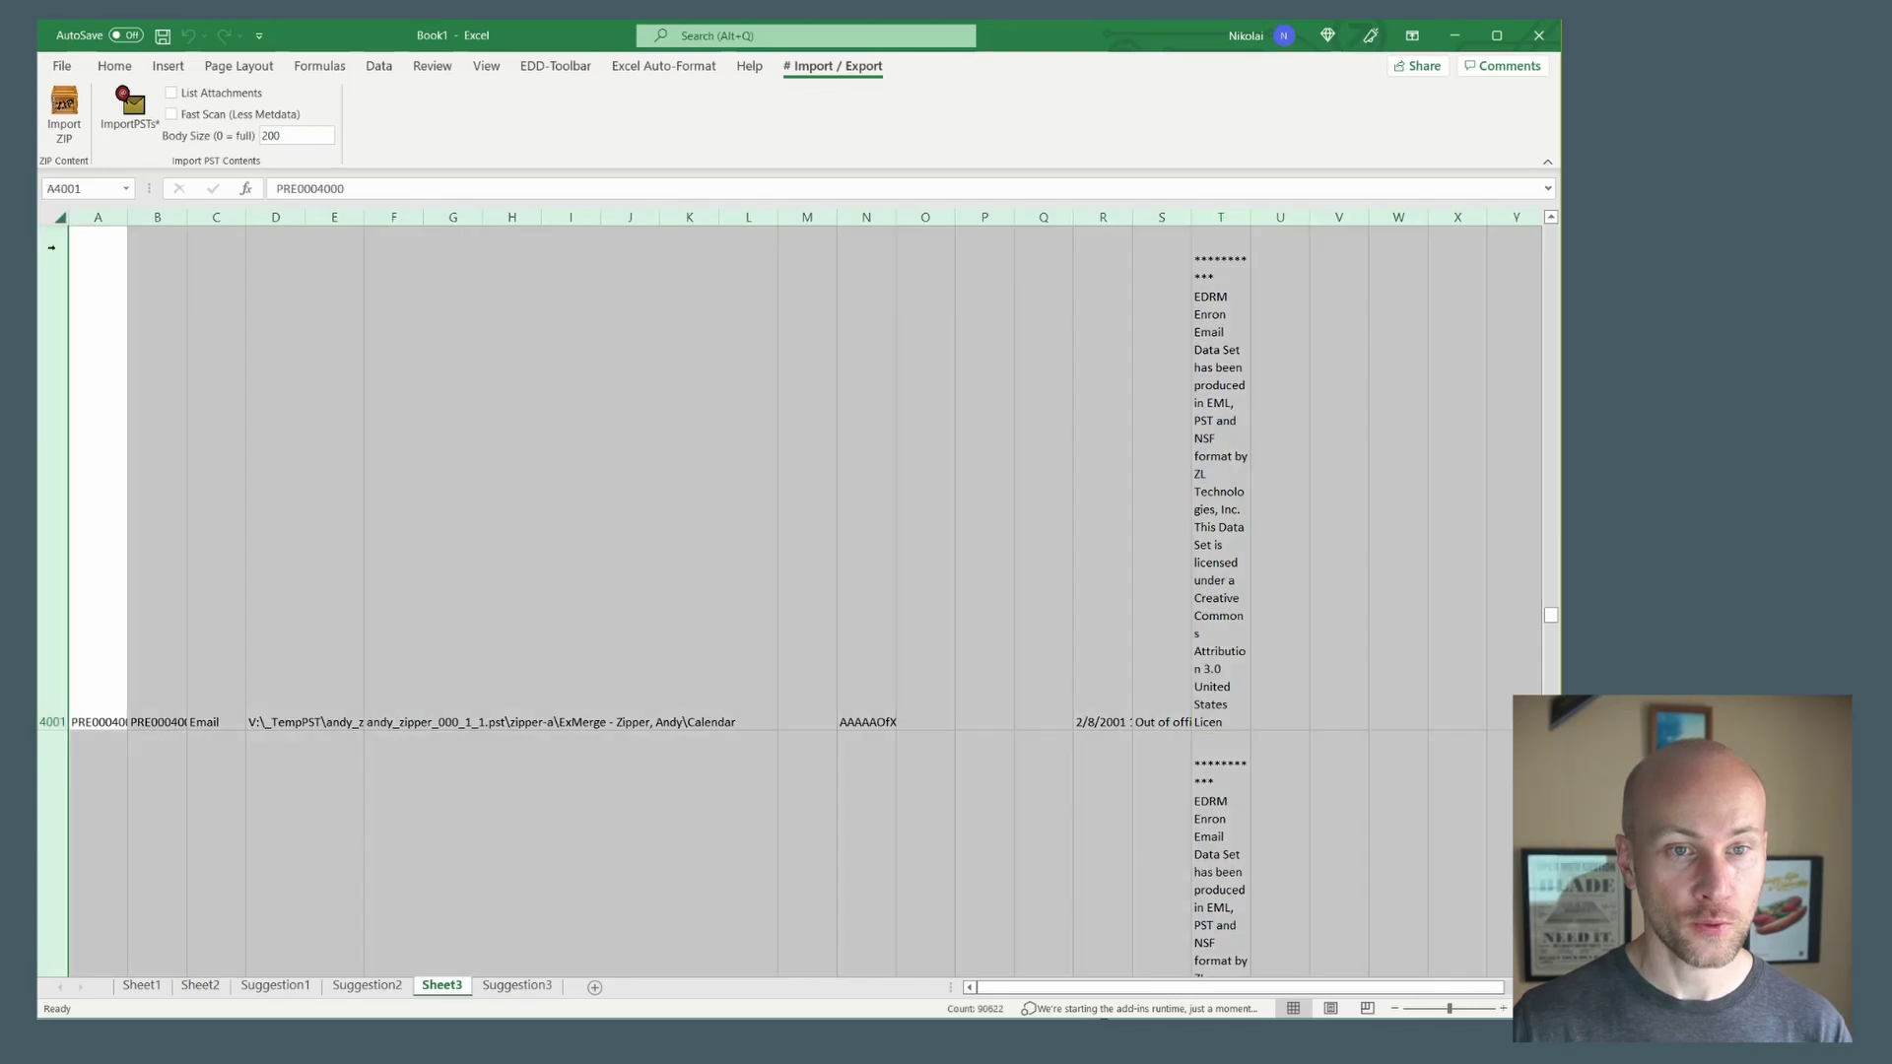
{"action": "left_click_drag", "start_coordinate": [49, 719], "coordinate": [150, 249]}
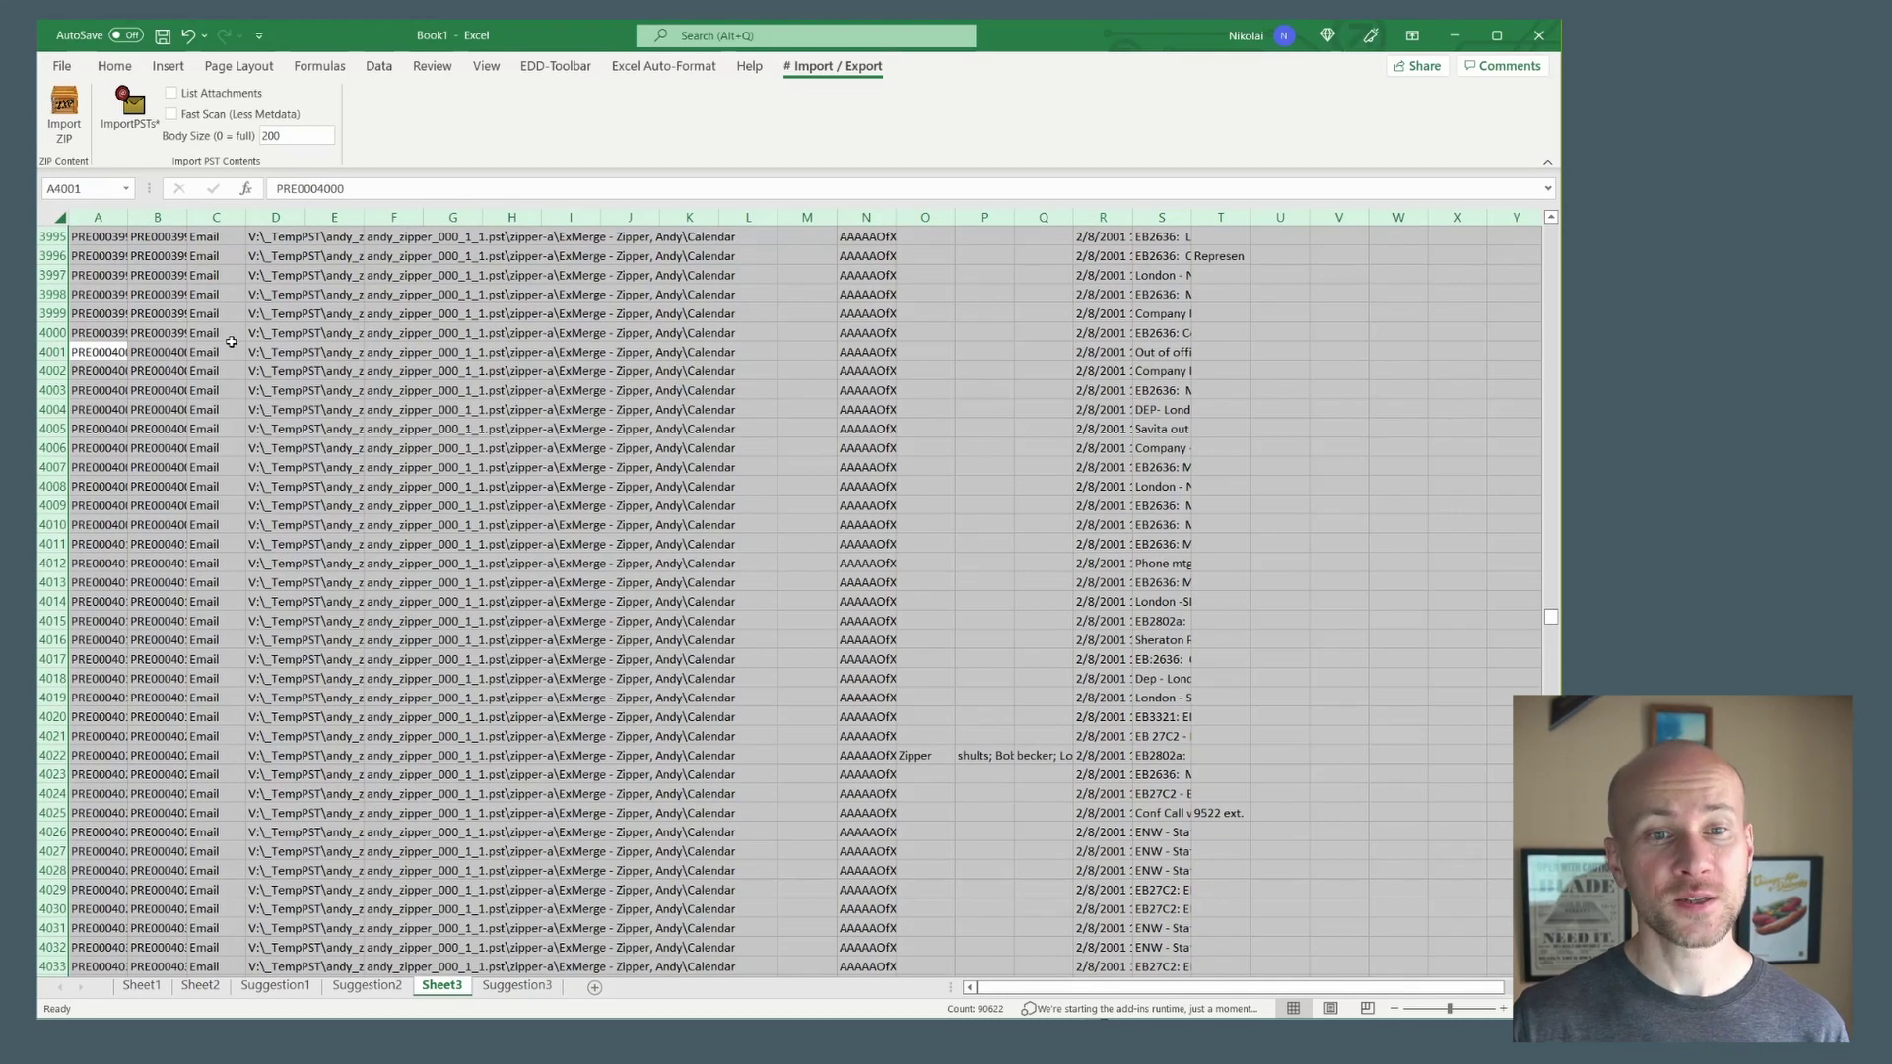
{"action": "double_click", "coordinate": [127, 217]}
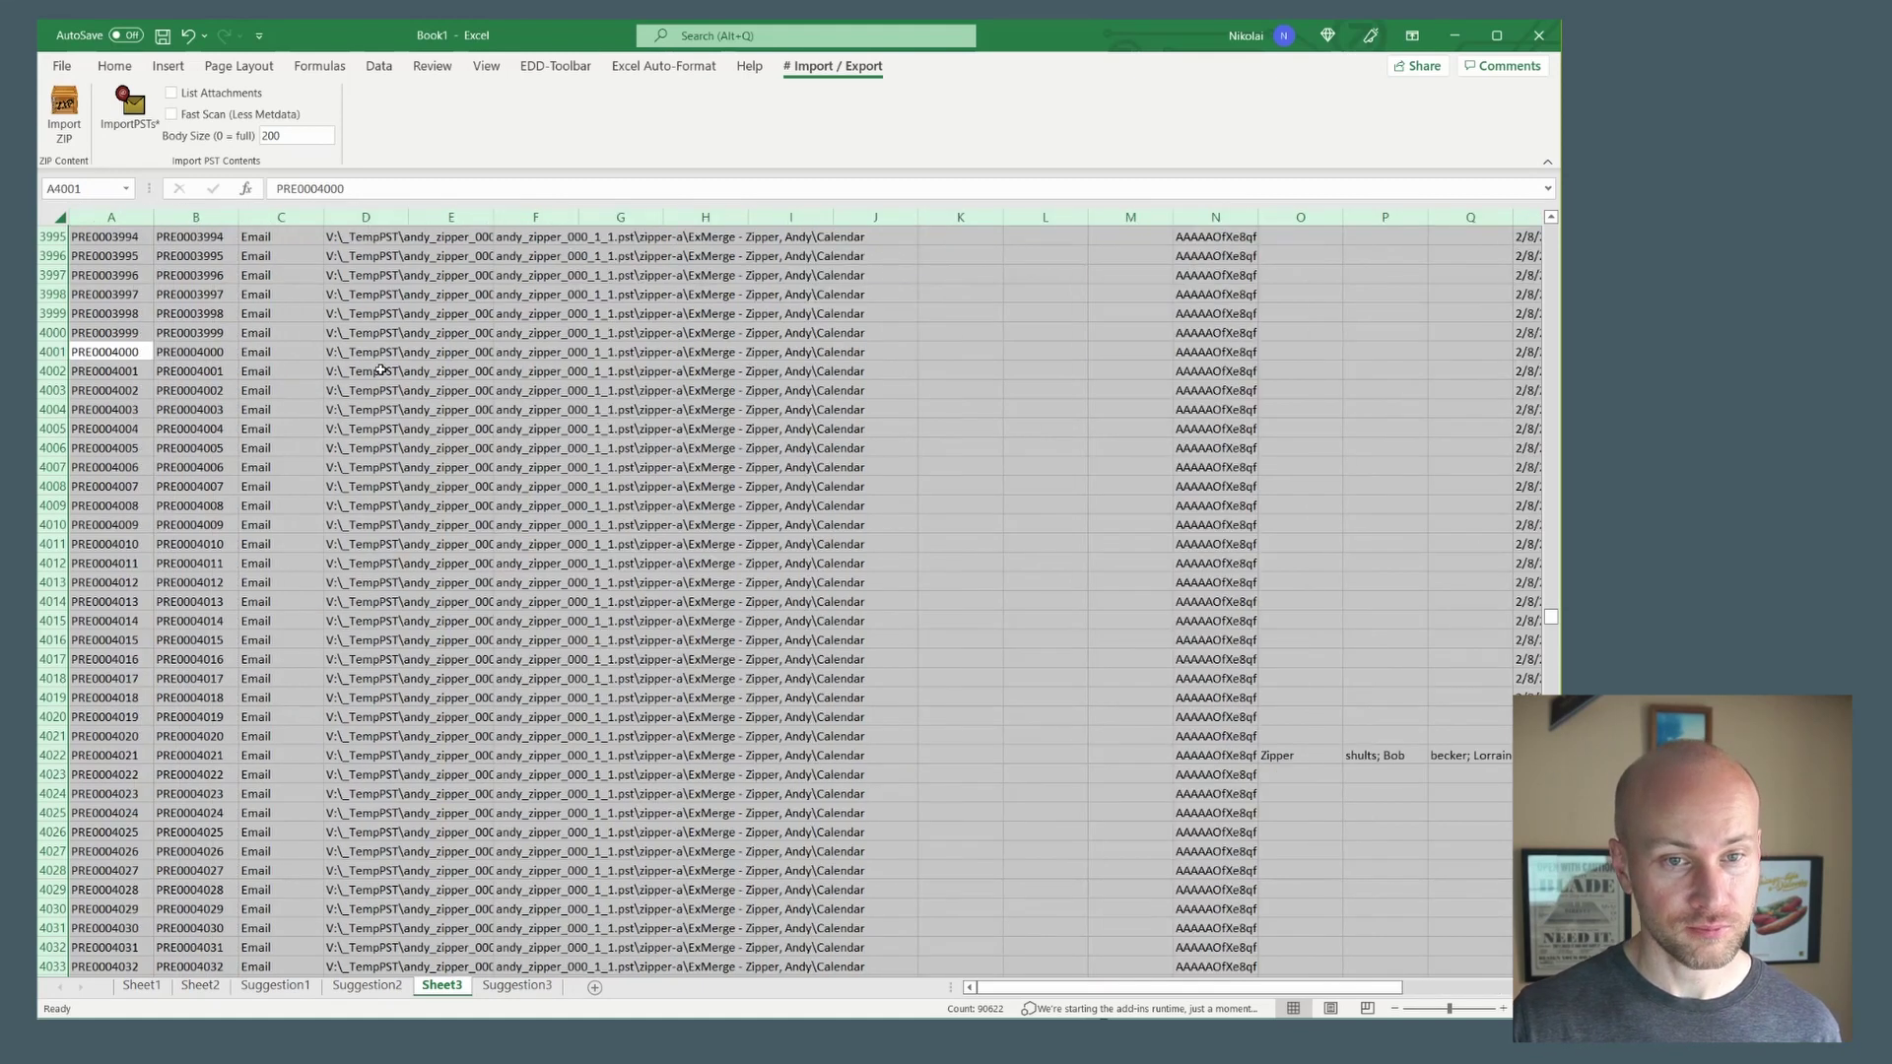
{"action": "left_click", "coordinate": [380, 370]}
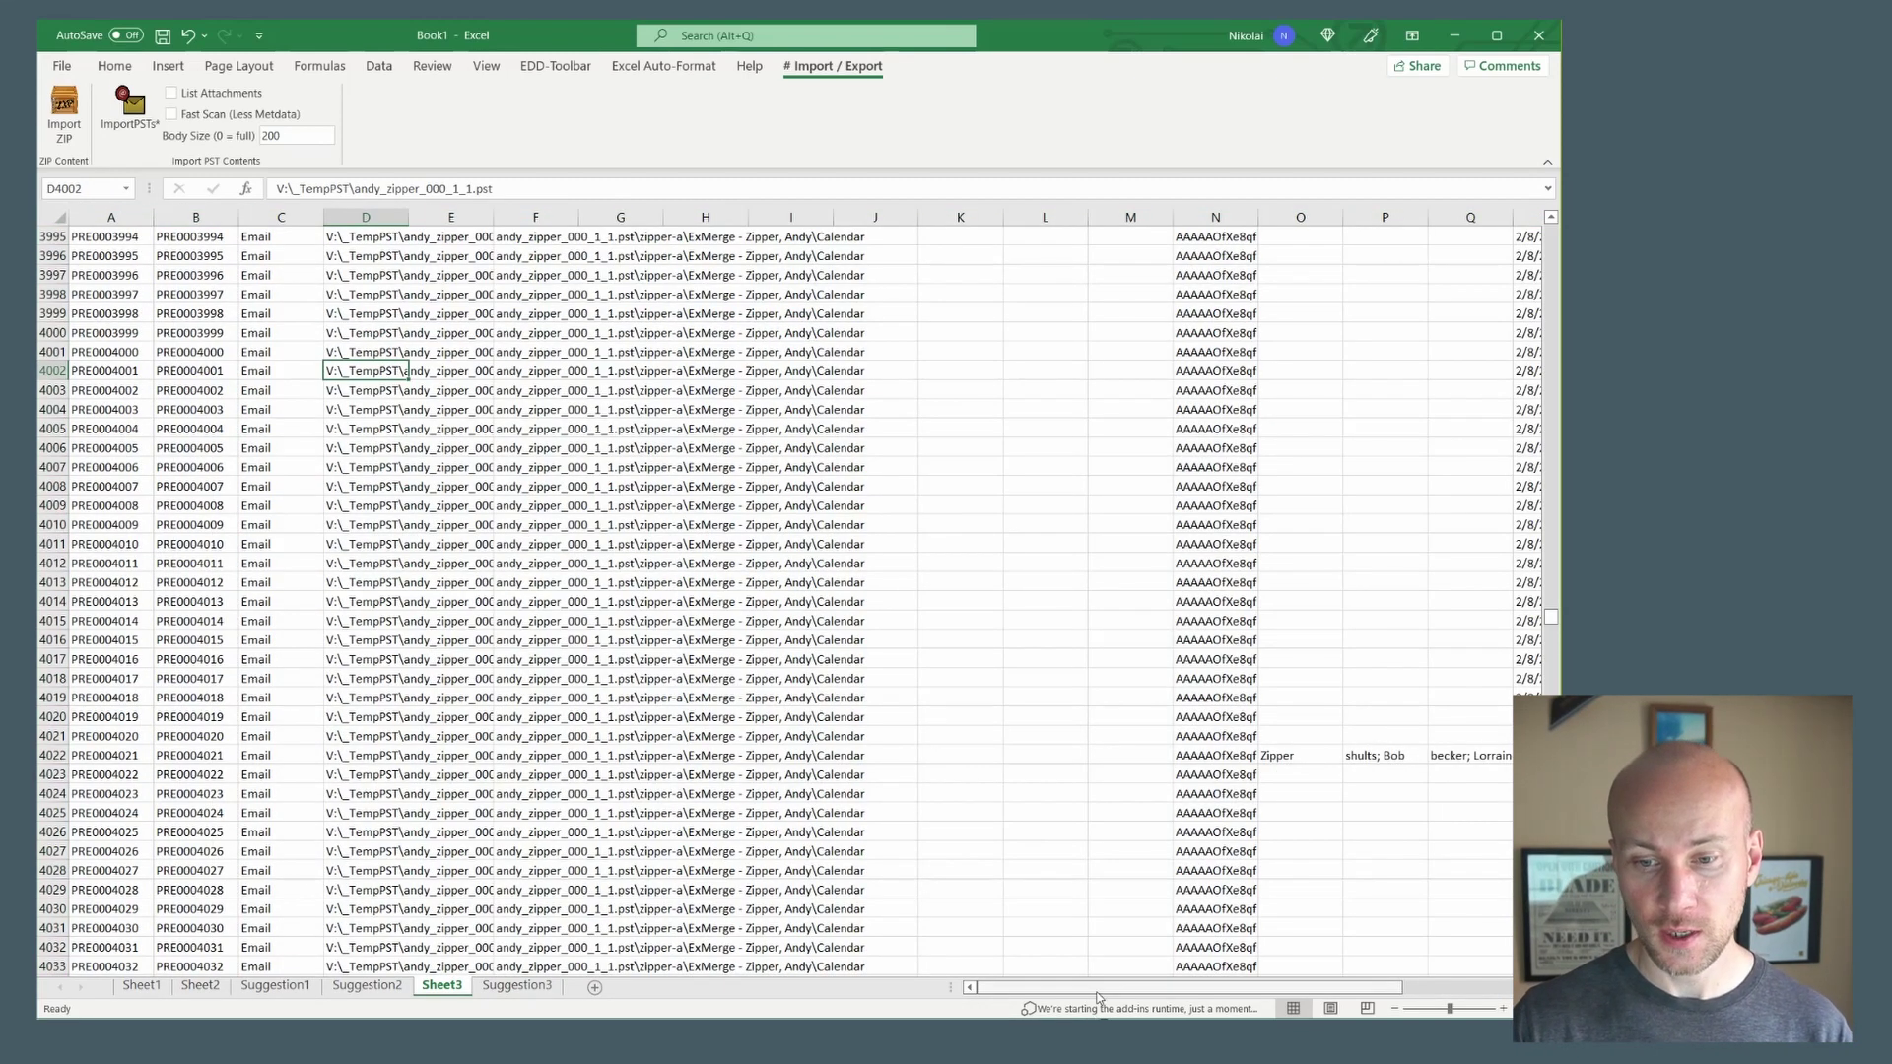
Return to column A at the top-left and add a new blank Sheet4.
{"action": "scroll", "coordinate": [1097, 997], "scroll_direction": "right", "scroll_amount": 5}
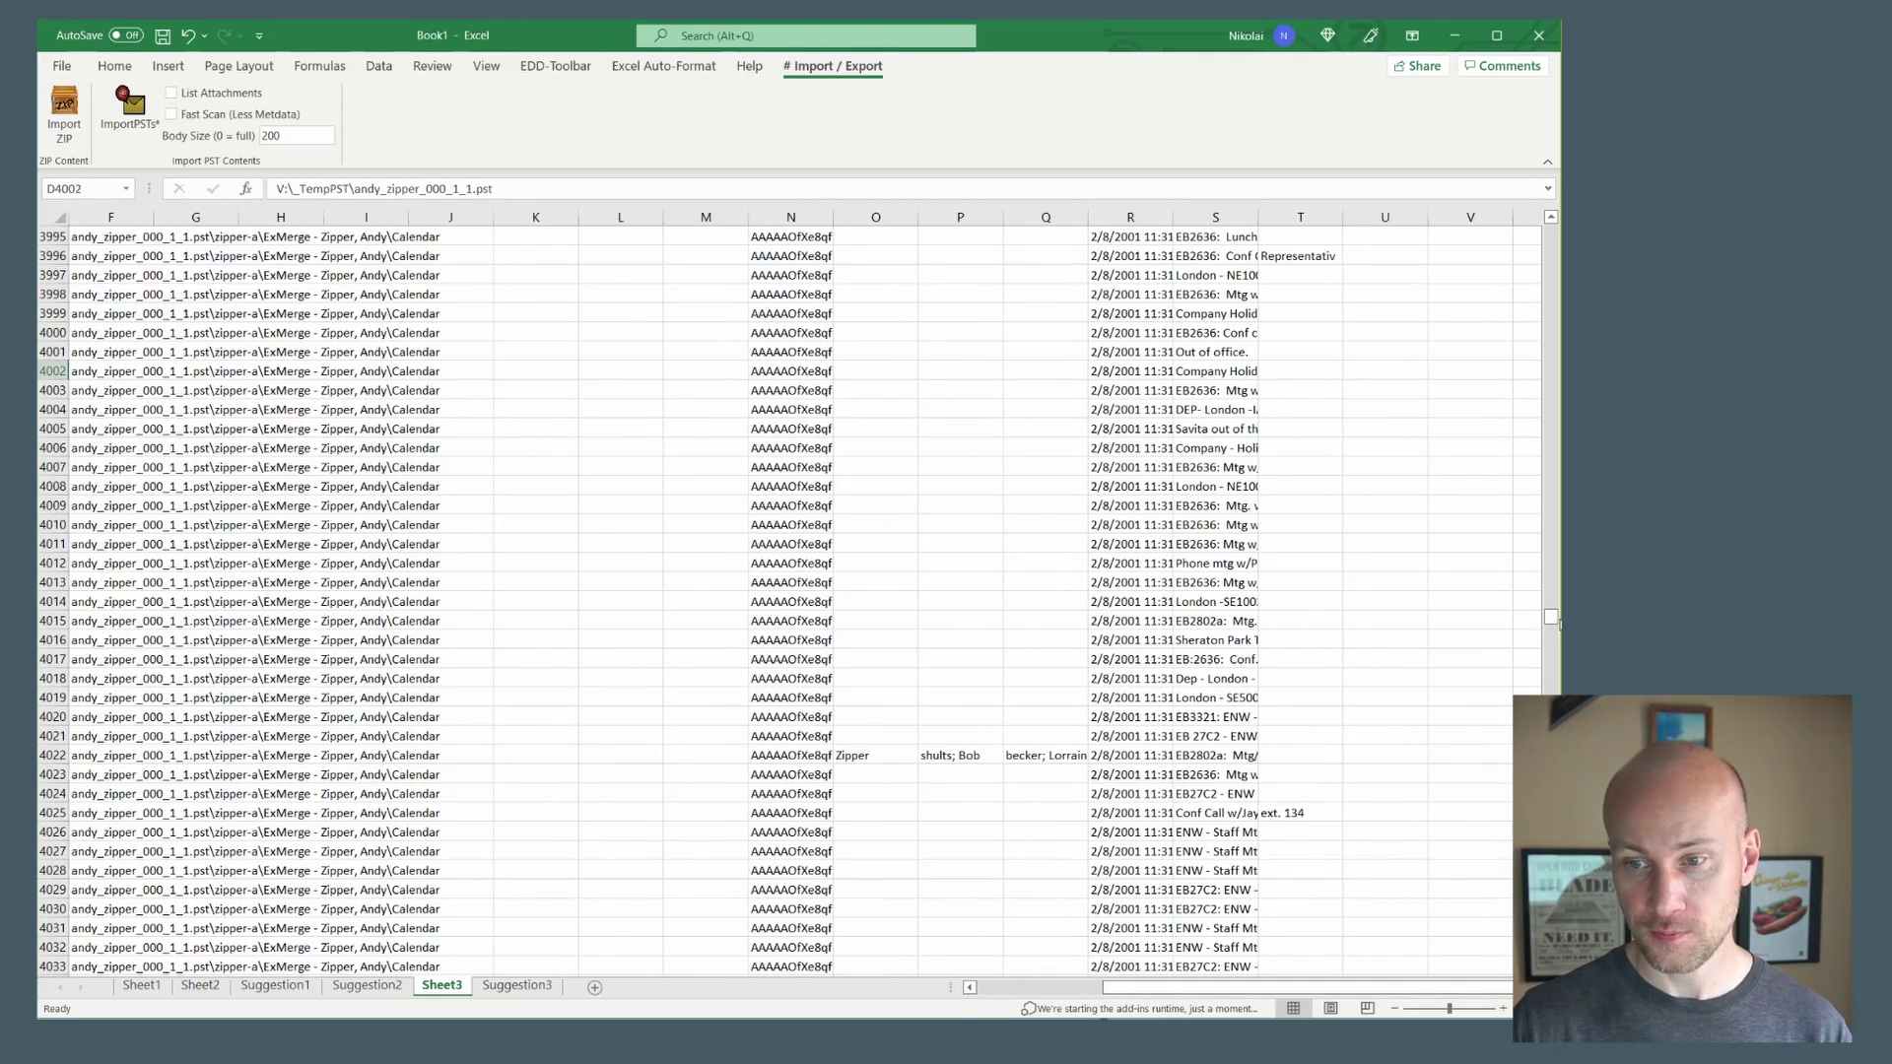
{"action": "left_click_drag", "start_coordinate": [1551, 620], "coordinate": [1552, 228]}
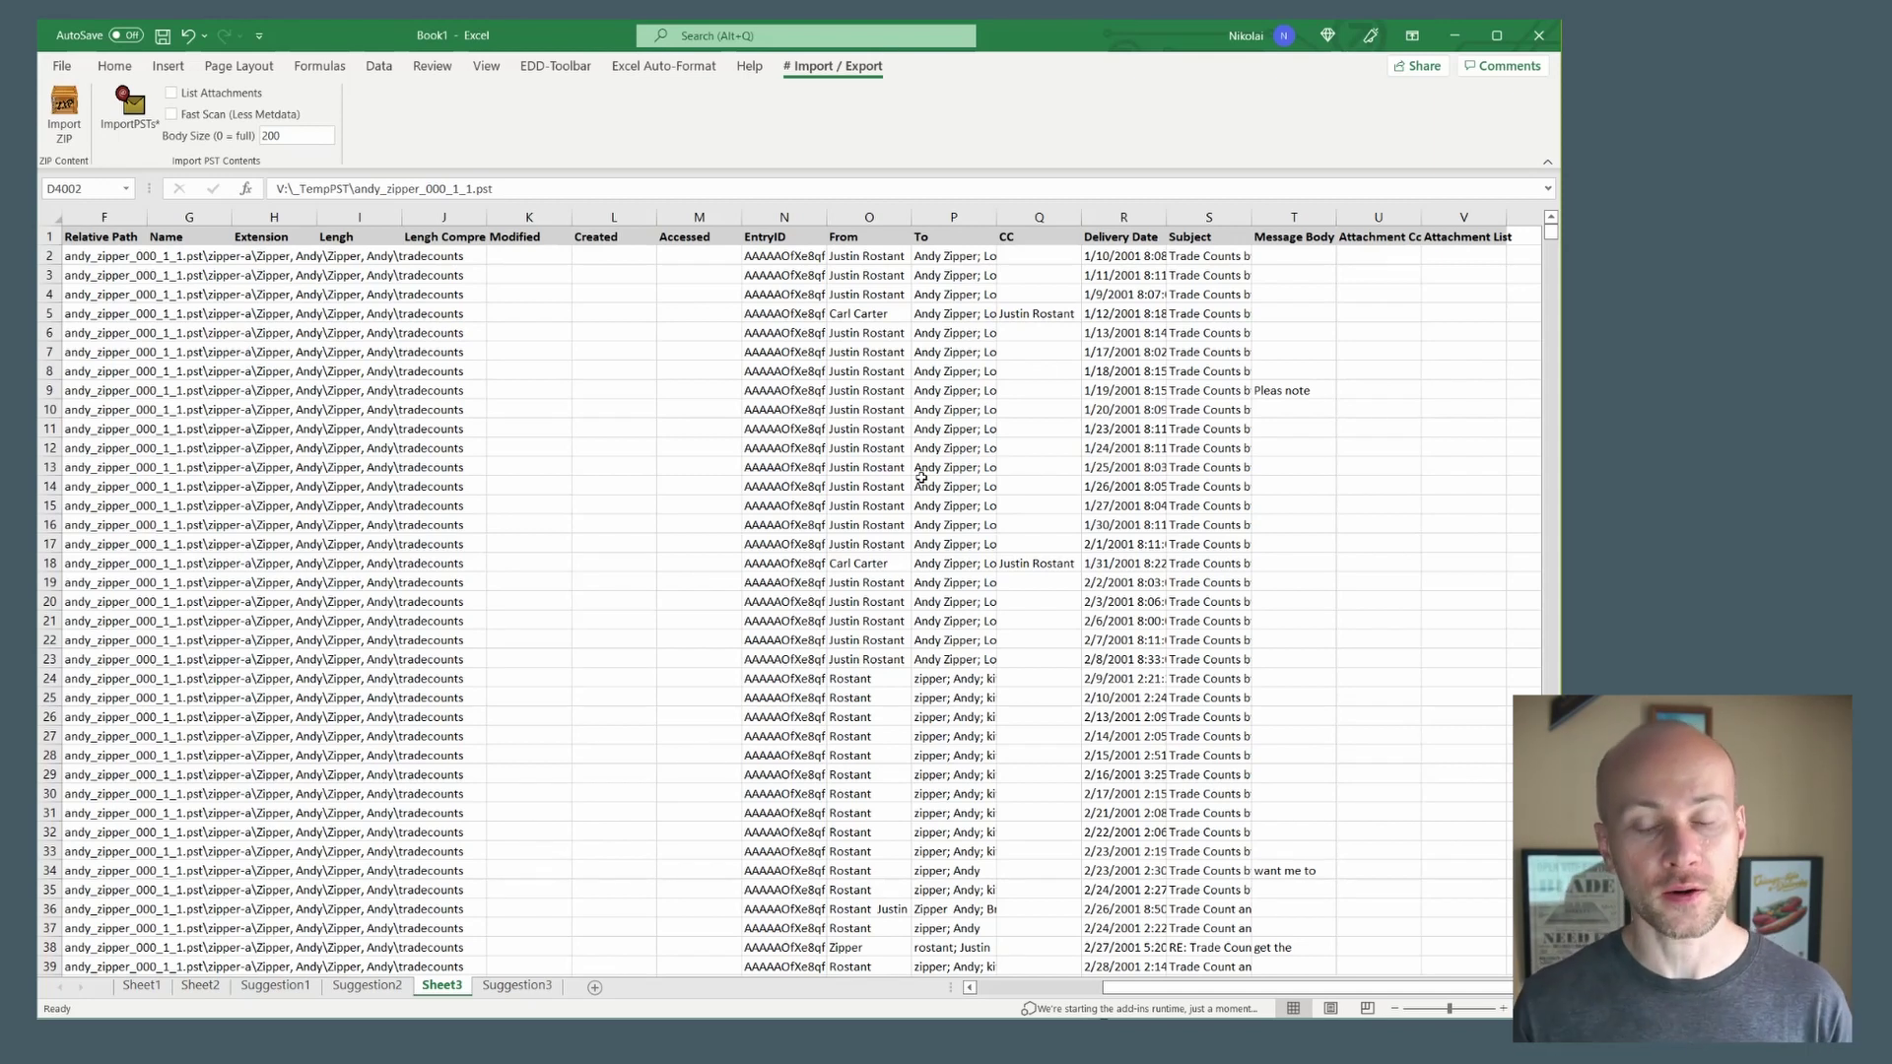
{"action": "left_click", "coordinate": [1044, 988]}
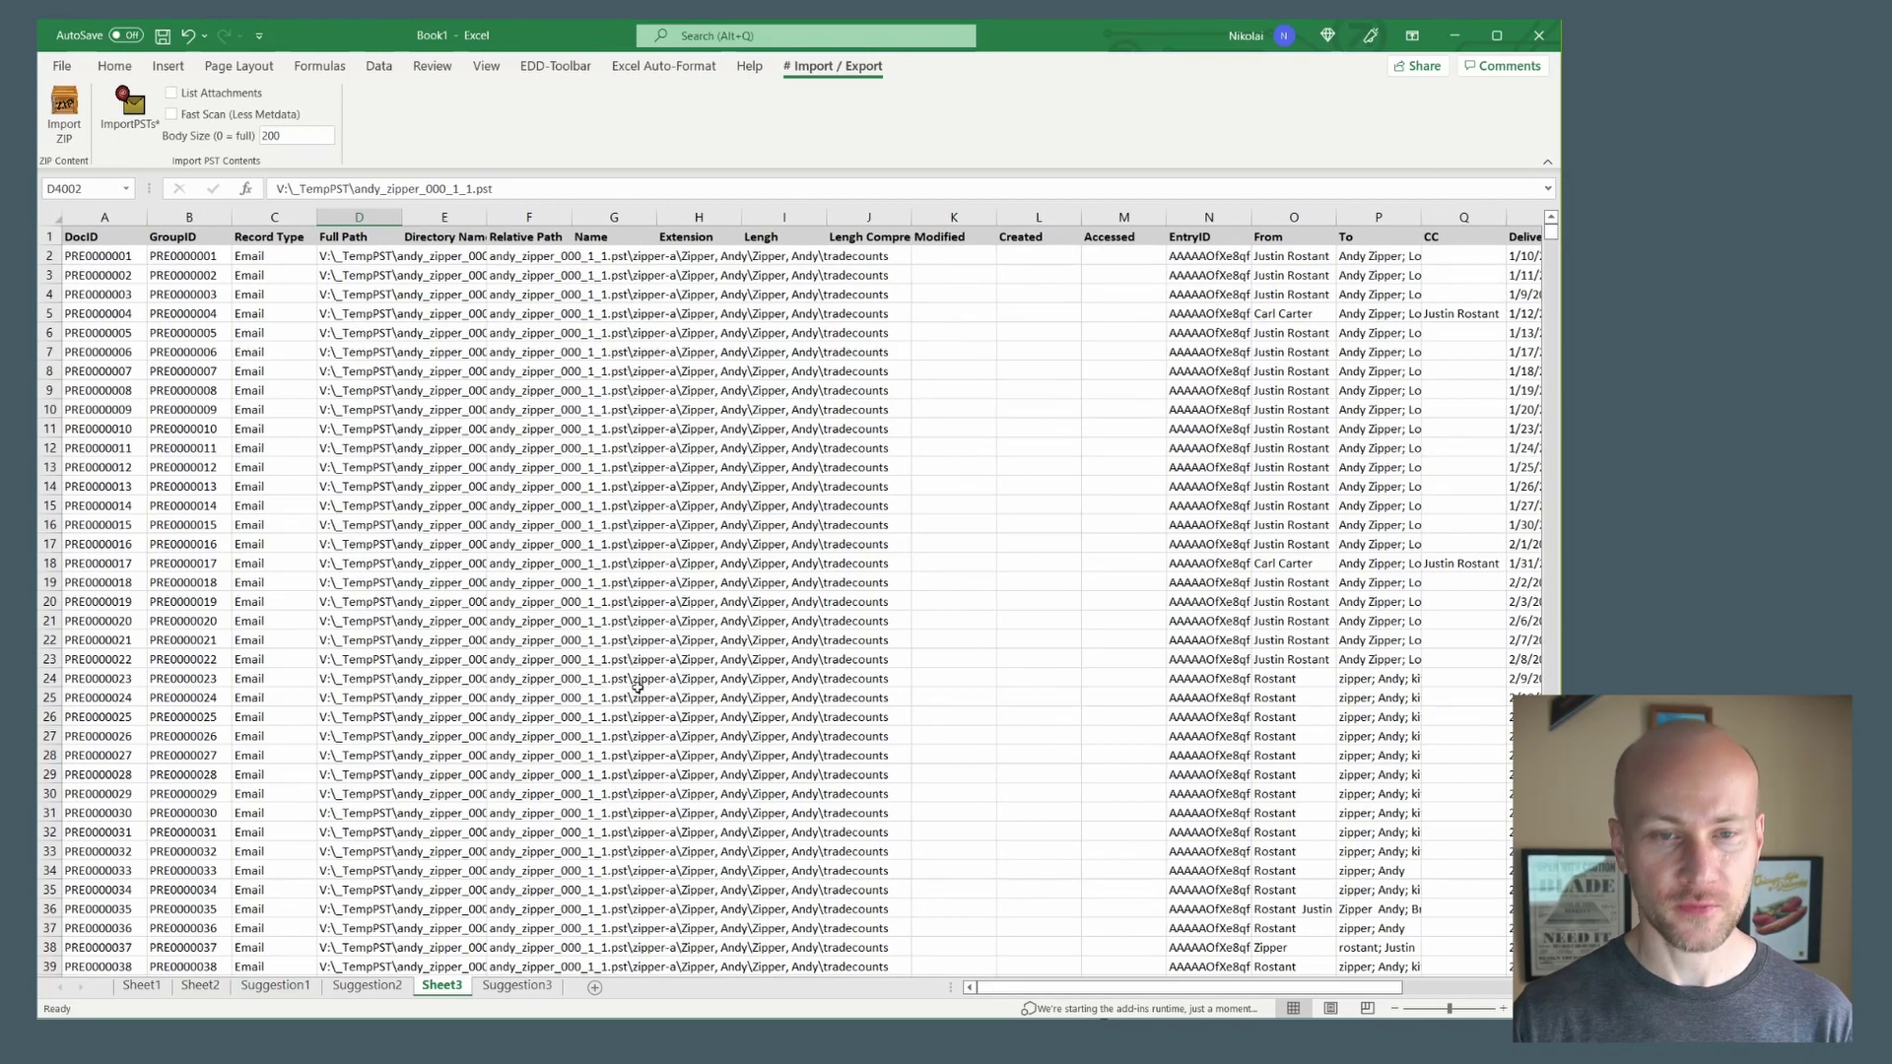
{"action": "left_click", "coordinate": [361, 370]}
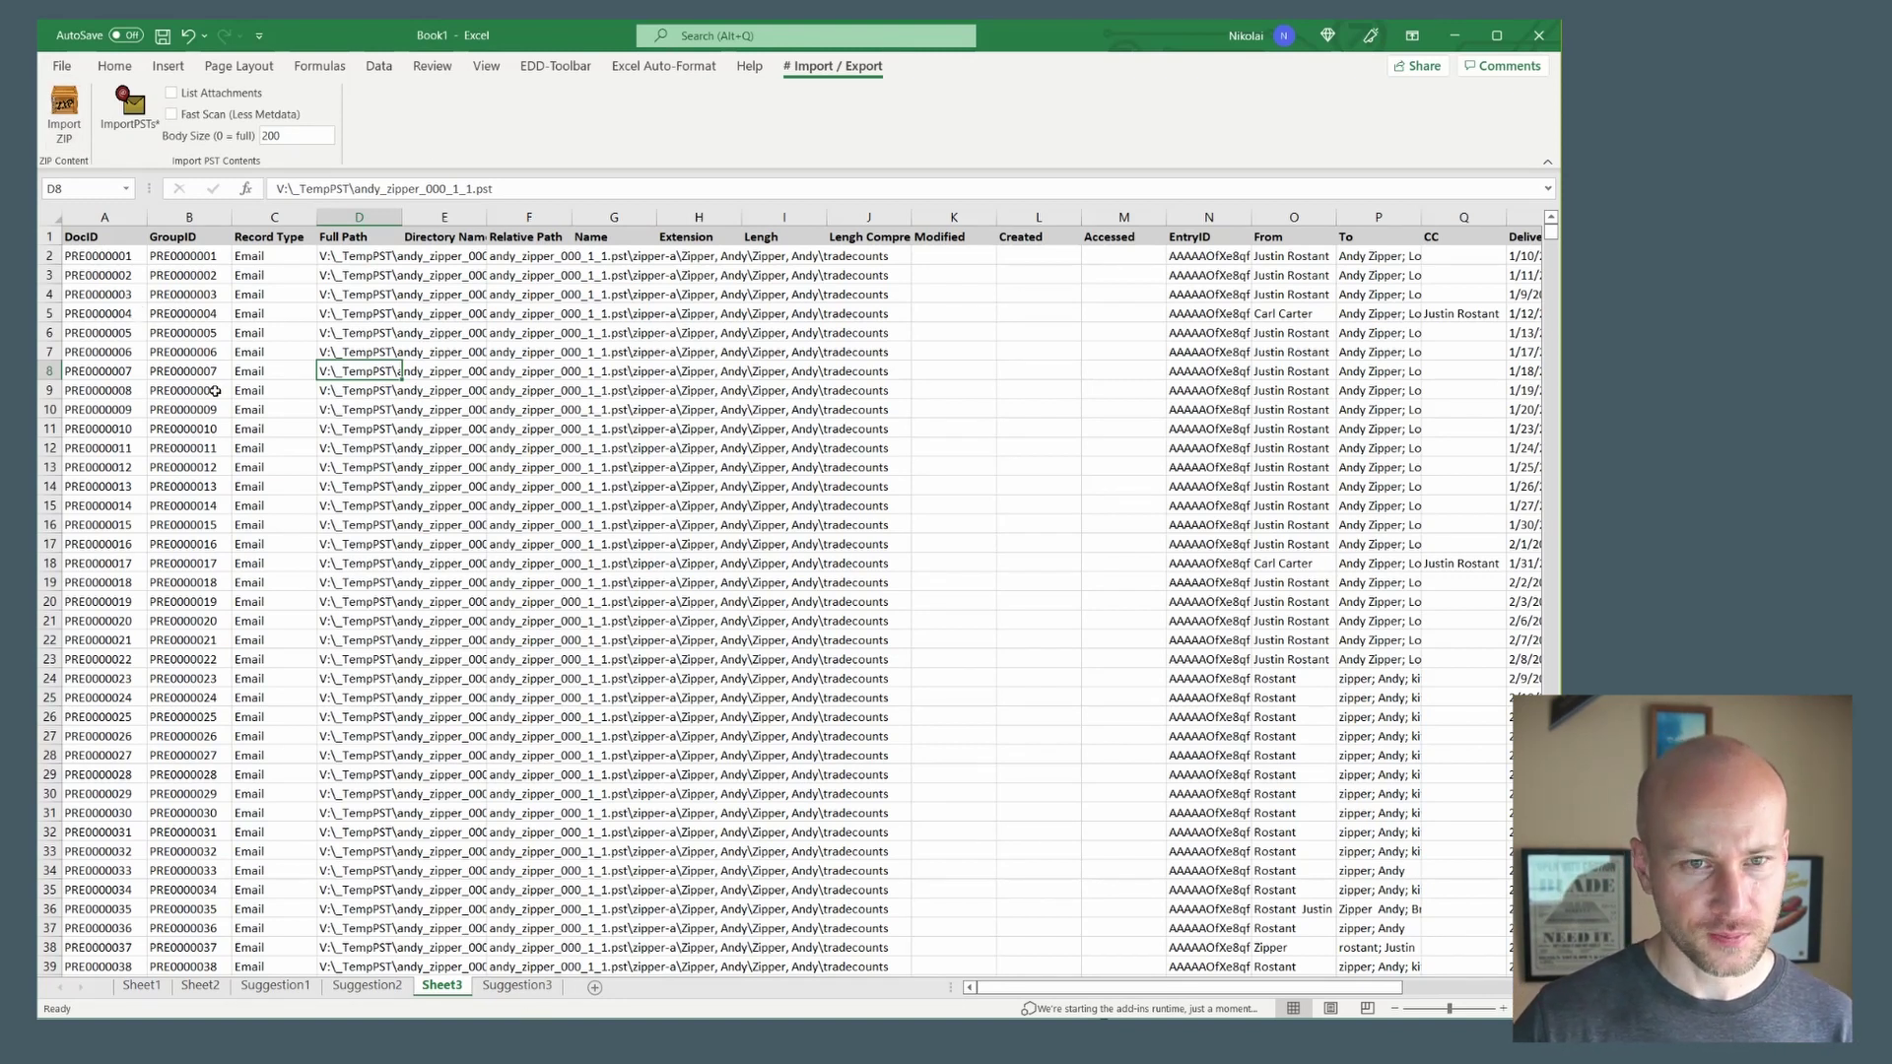
{"action": "left_click", "coordinate": [594, 987]}
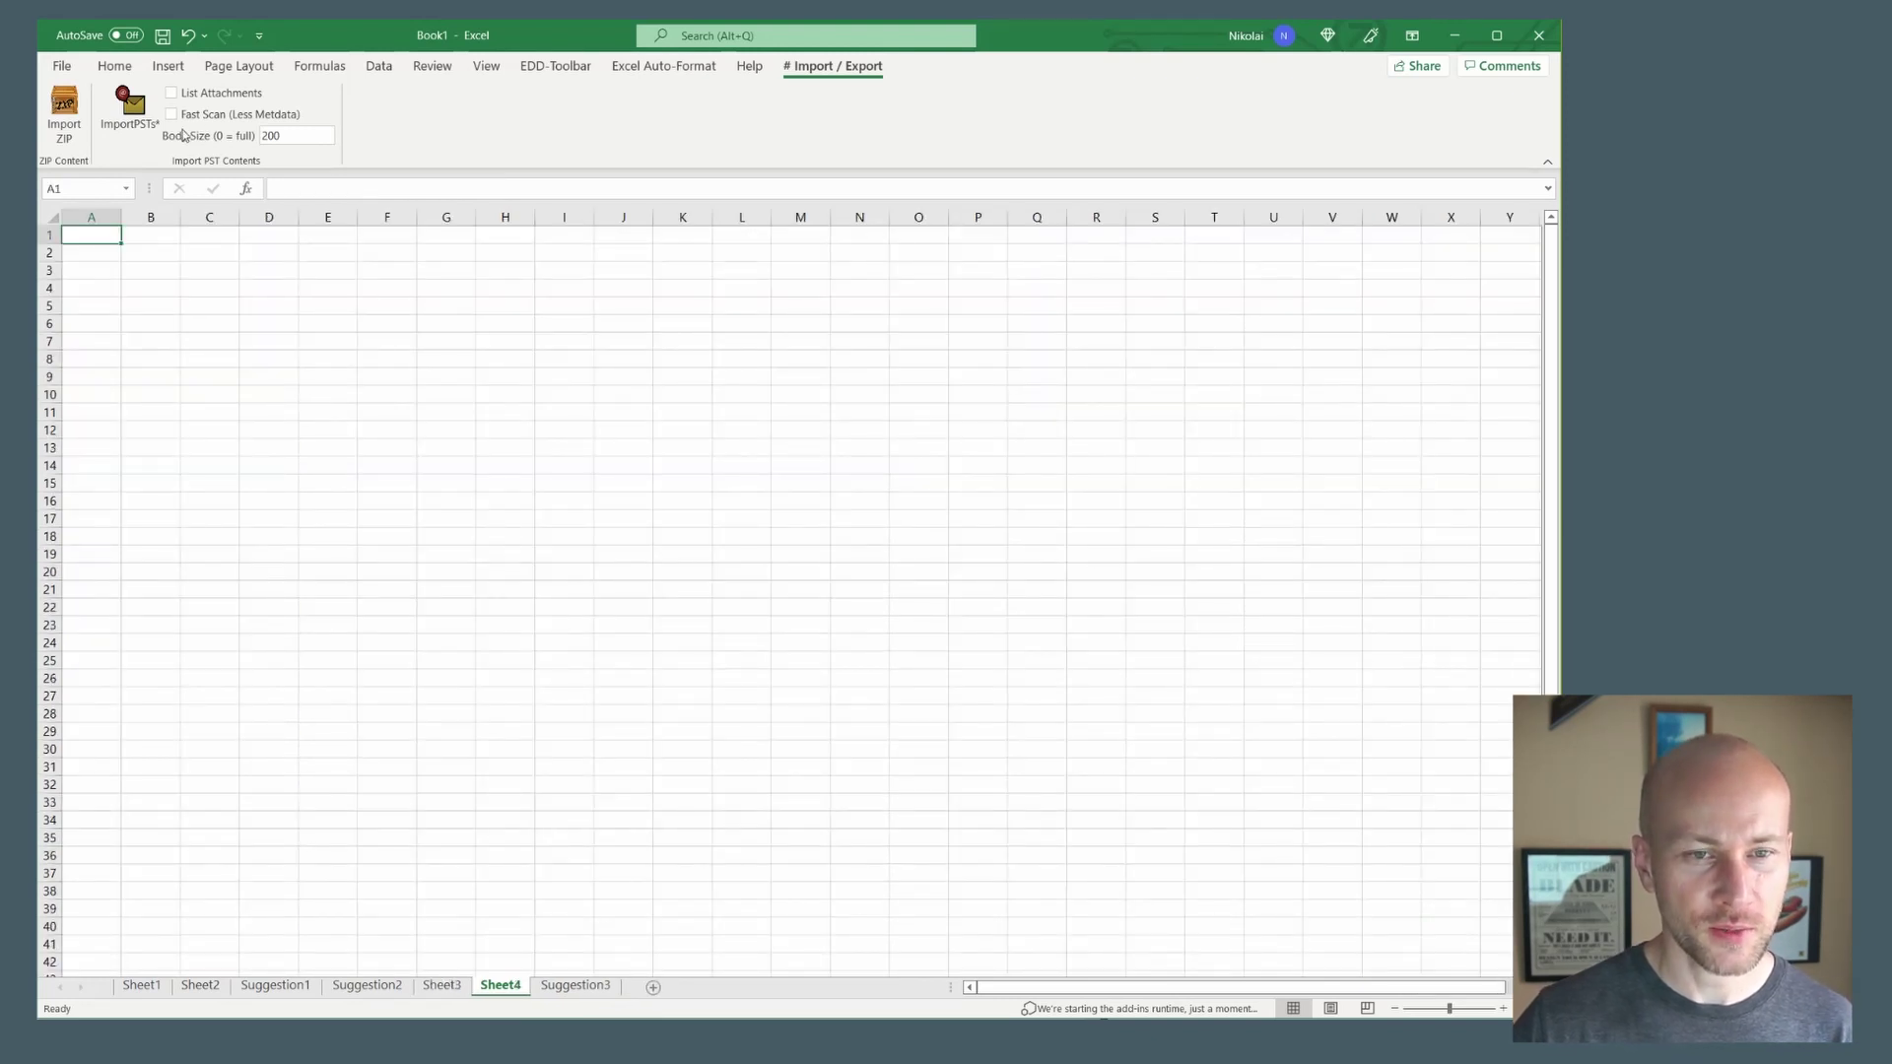
Import albert_meyers_000_1_1.pst with List Attachments enabled so attachments get their own rows.
{"action": "left_click", "coordinate": [172, 93]}
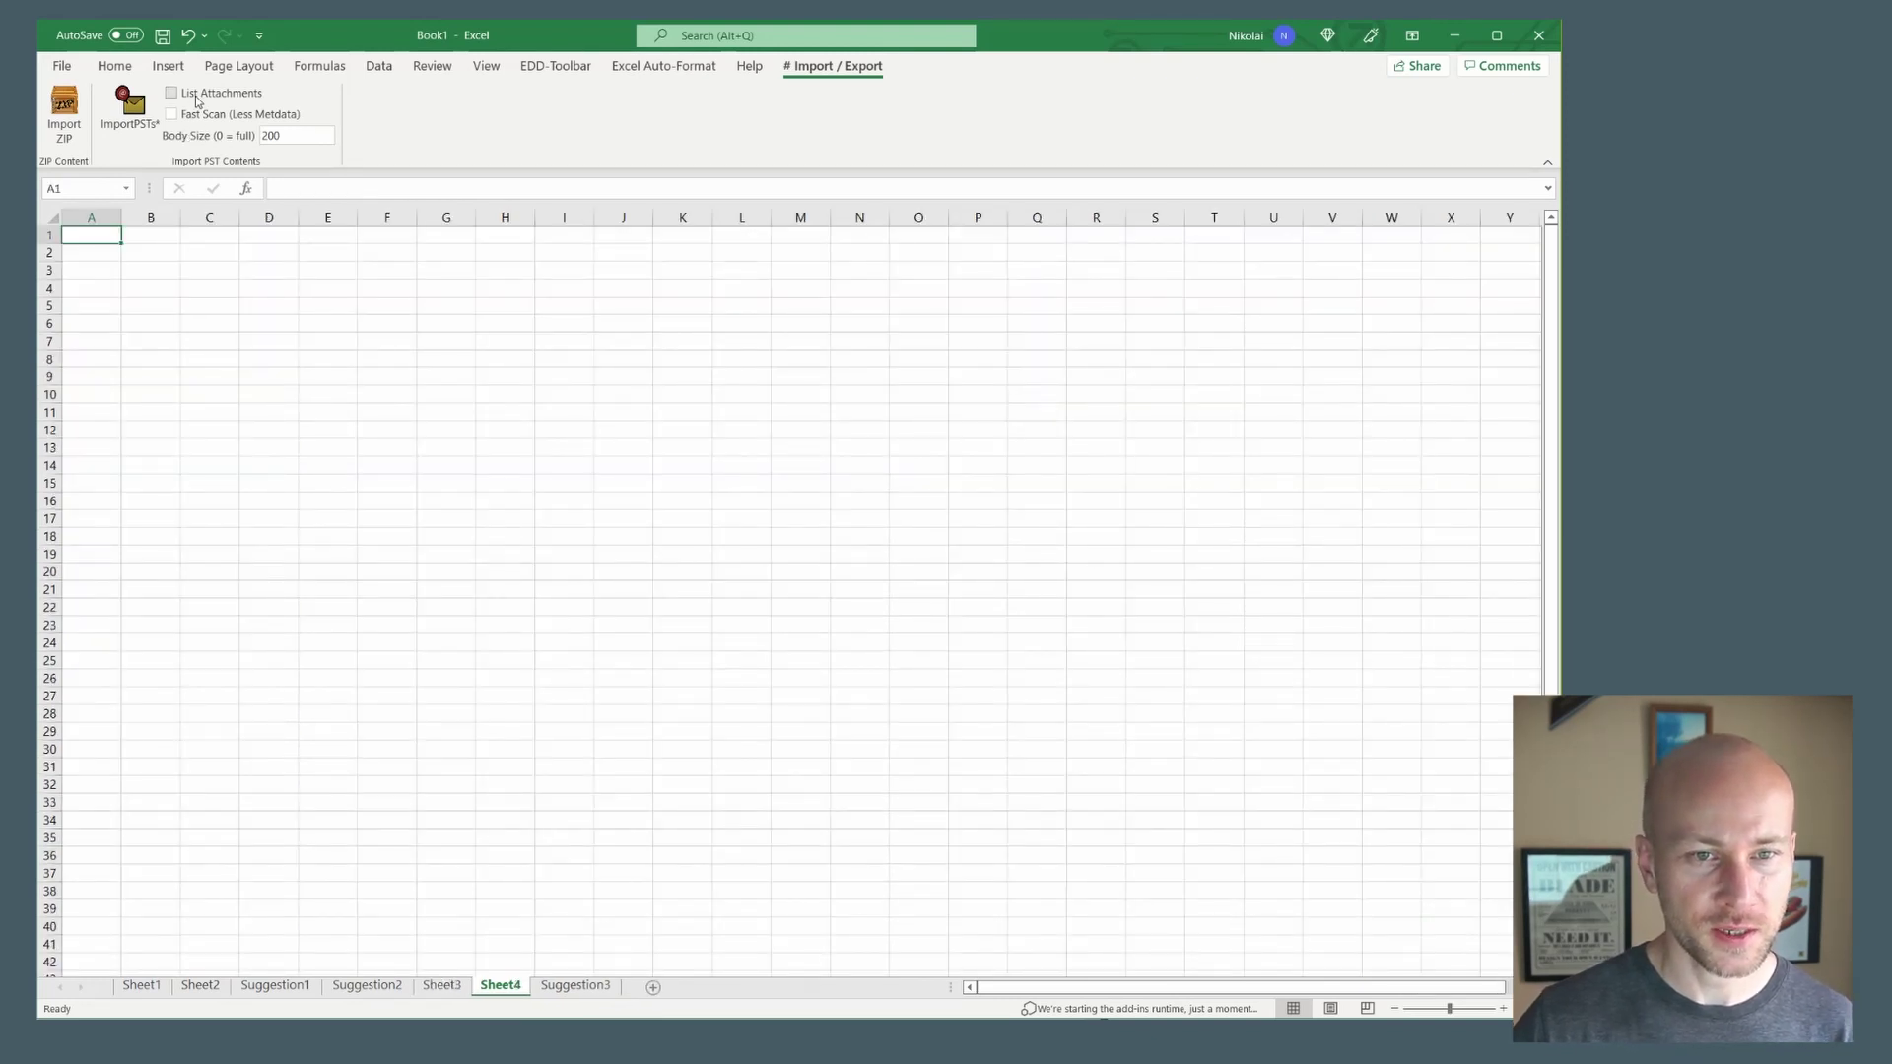
{"action": "left_click", "coordinate": [143, 138]}
{"action": "double_click", "coordinate": [370, 194]}
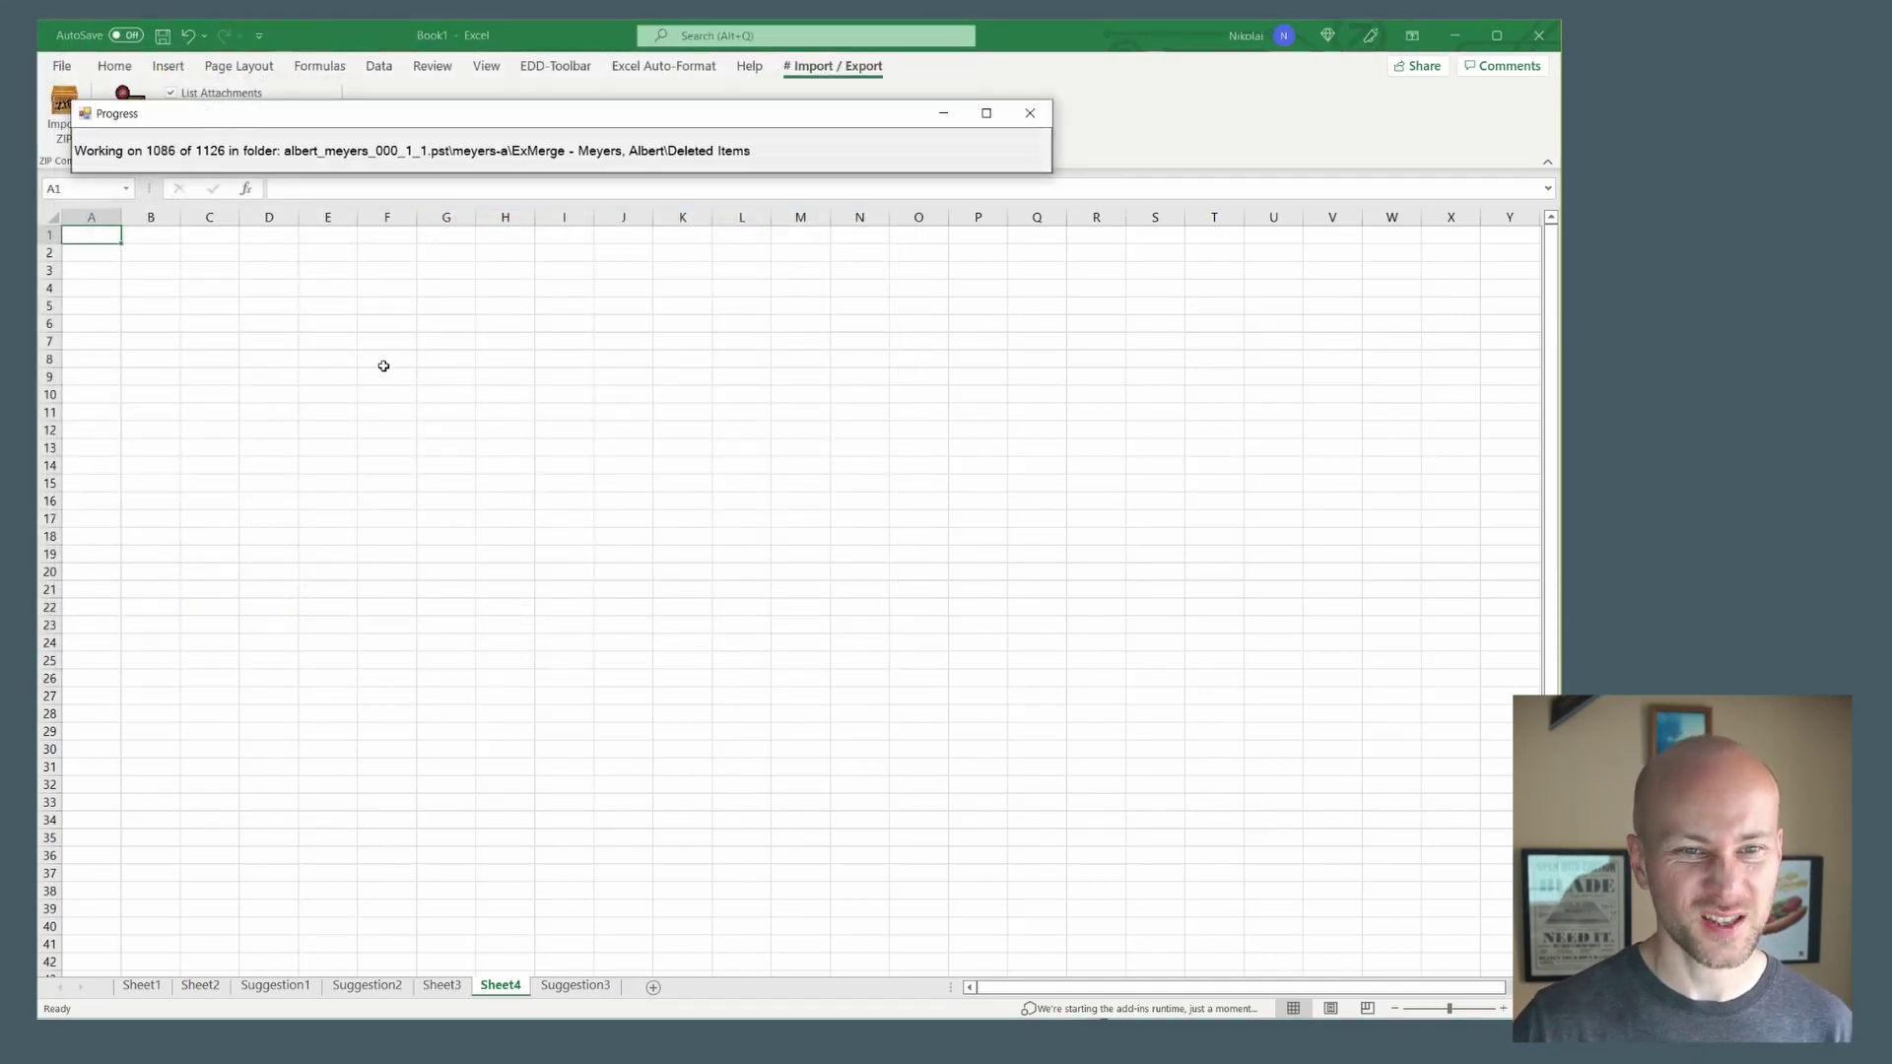
Shrink all Sheet4 rows to a compact single-line height.
{"action": "key", "text": "ctrl+a"}
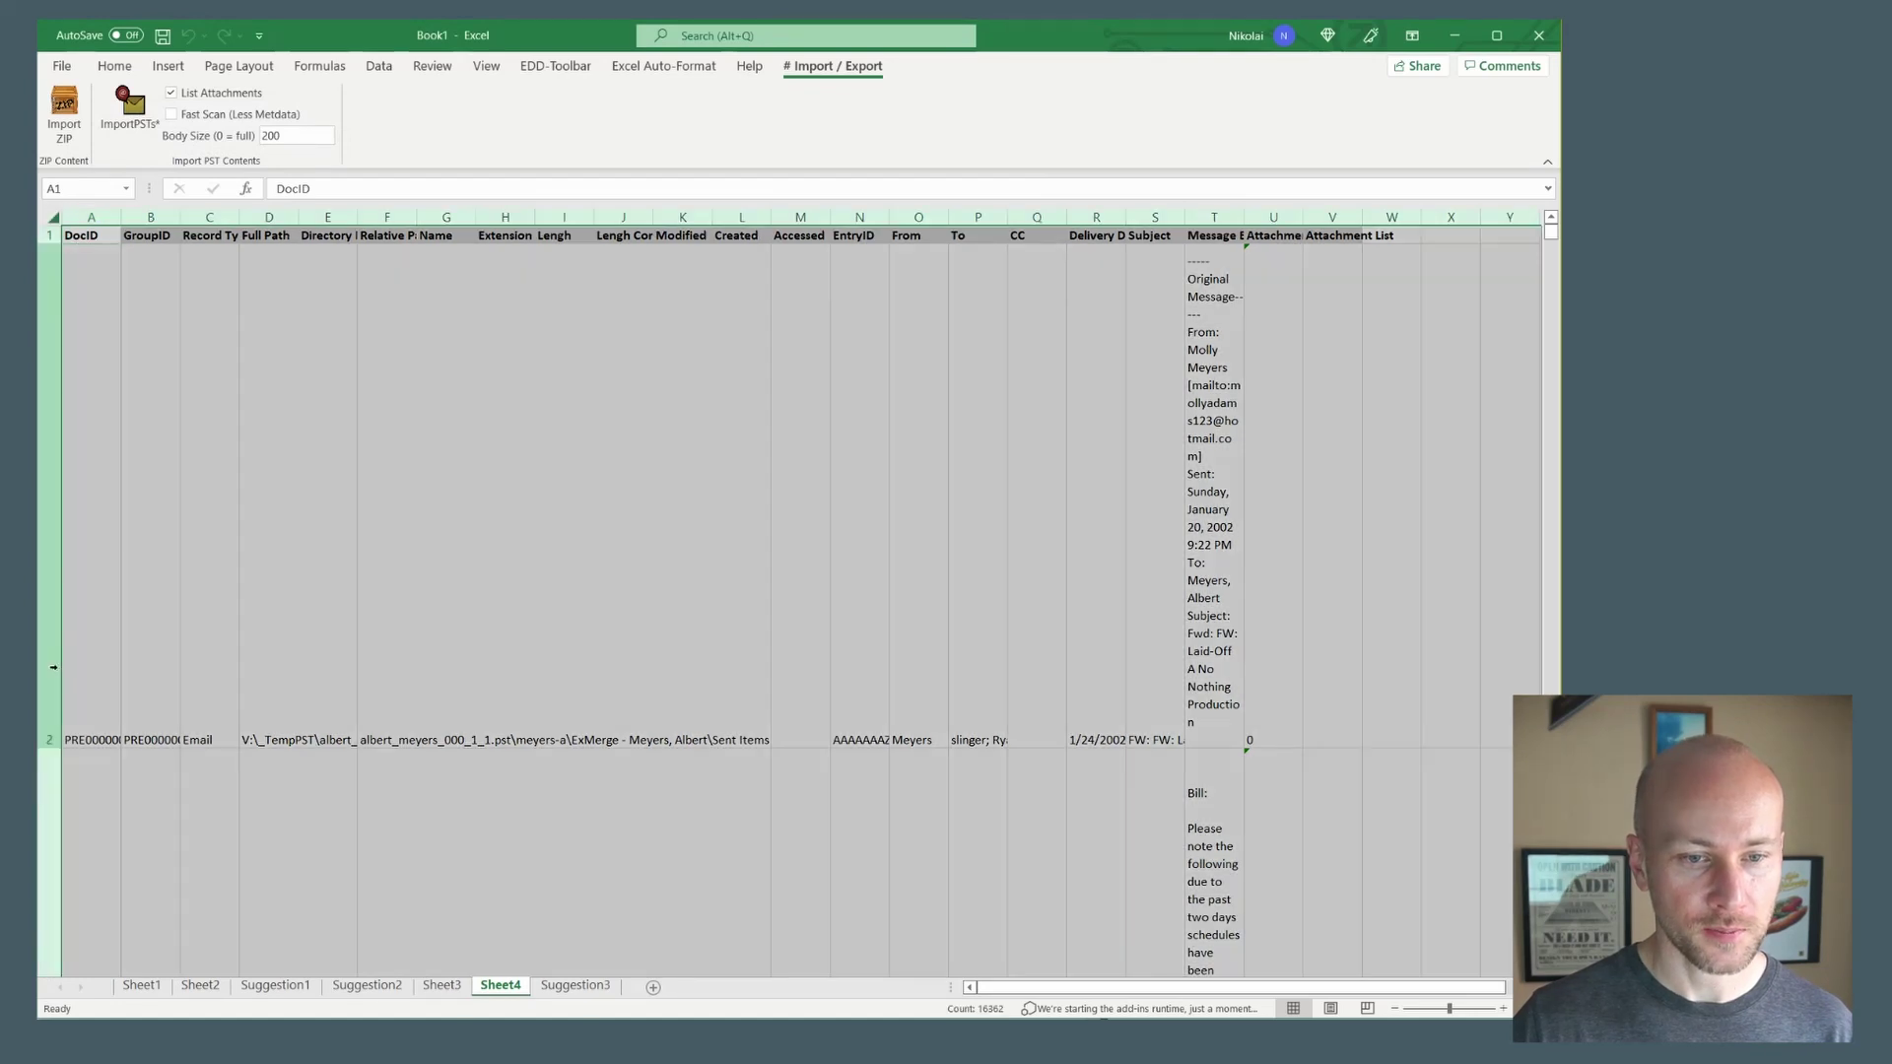
{"action": "left_click_drag", "start_coordinate": [56, 747], "coordinate": [137, 274]}
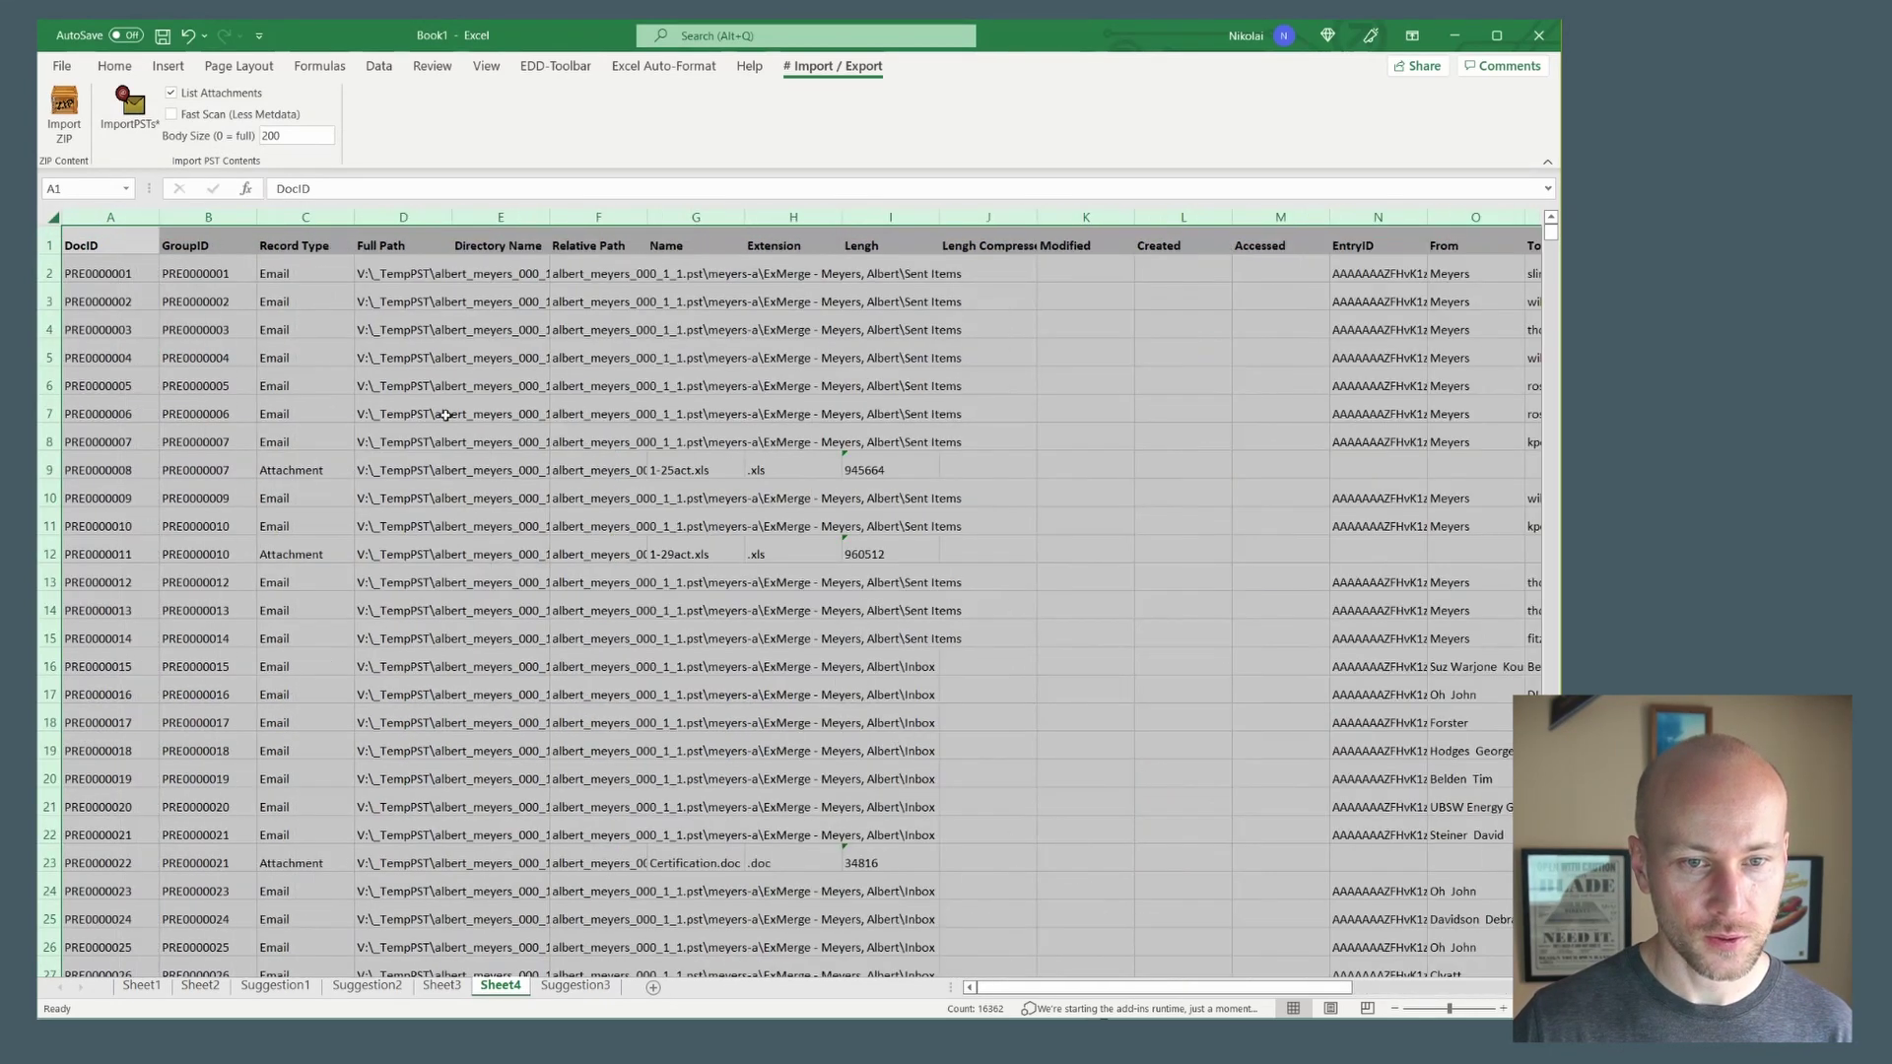
{"action": "left_click", "coordinate": [446, 414]}
Widen Relative Path column F to show full folder paths for attachments 1-25act.xls, 1-29act.xls and Certification.doc.
{"action": "left_click", "coordinate": [295, 493]}
{"action": "left_click", "coordinate": [94, 470]}
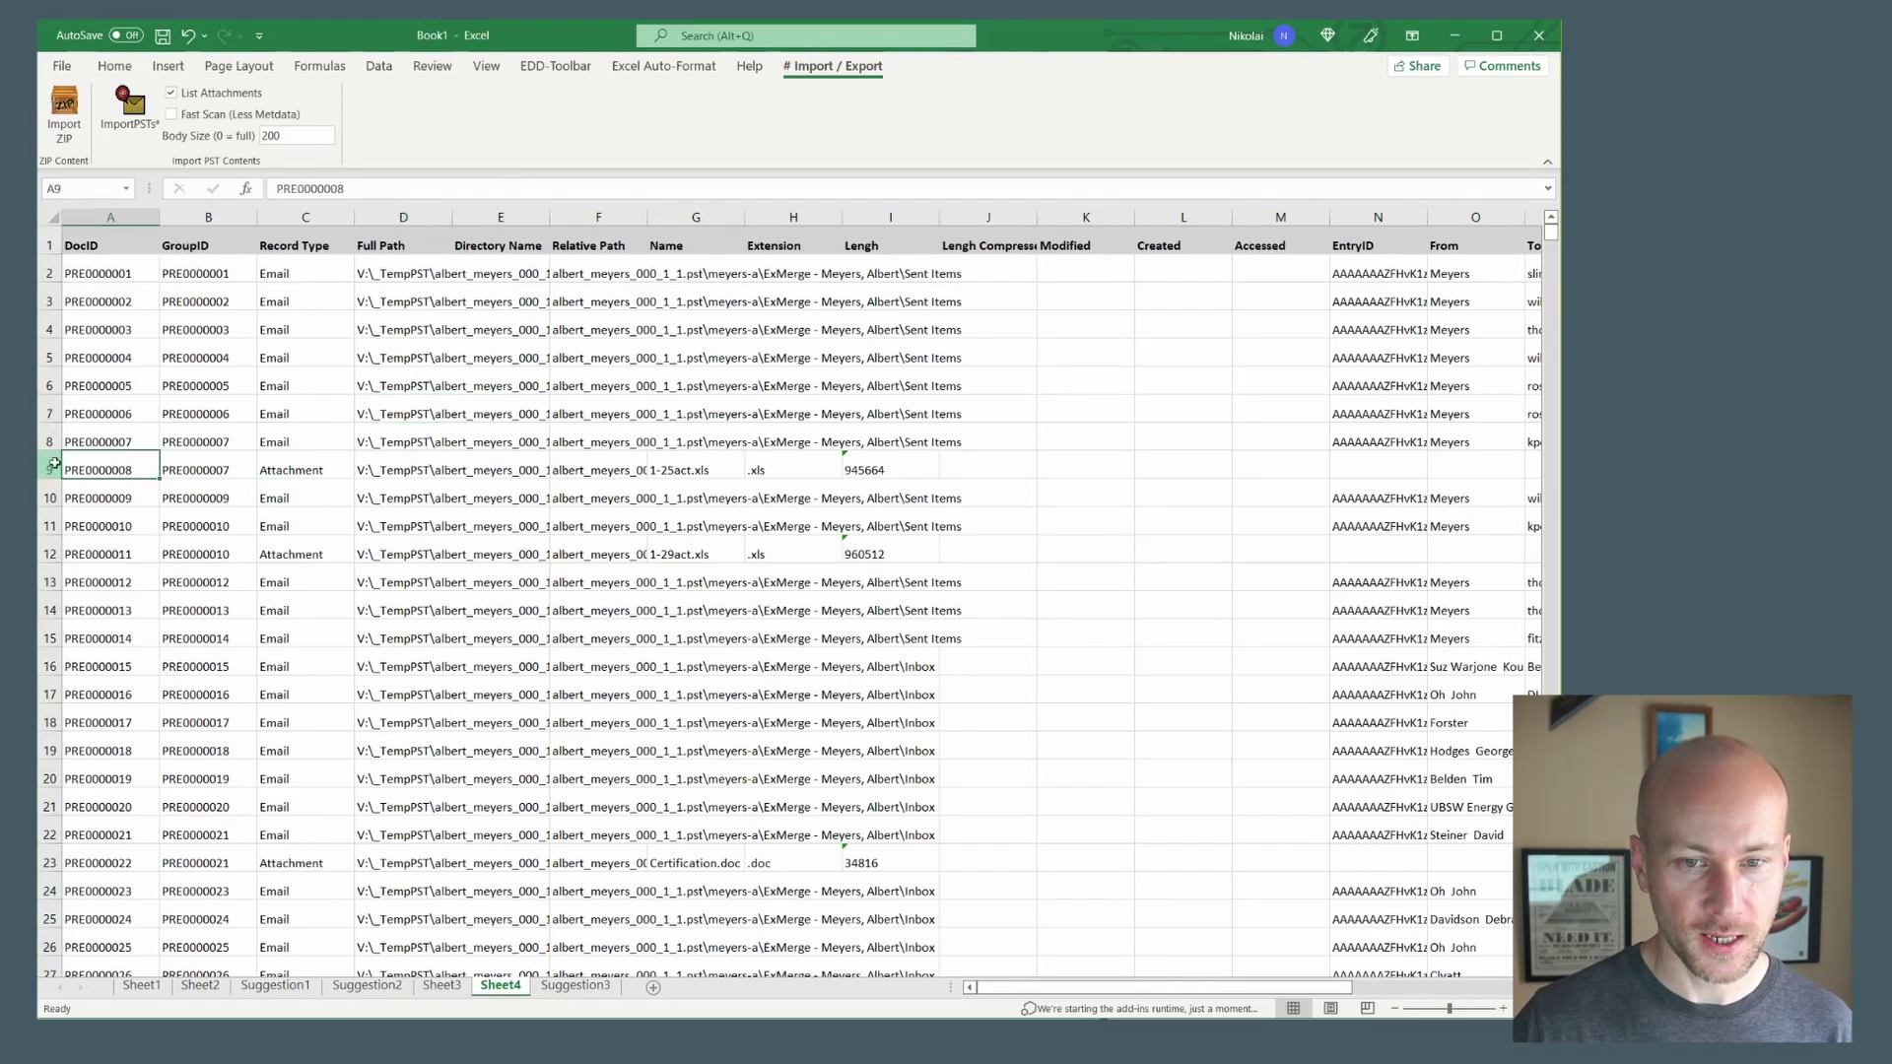
{"action": "left_click", "coordinate": [49, 467]}
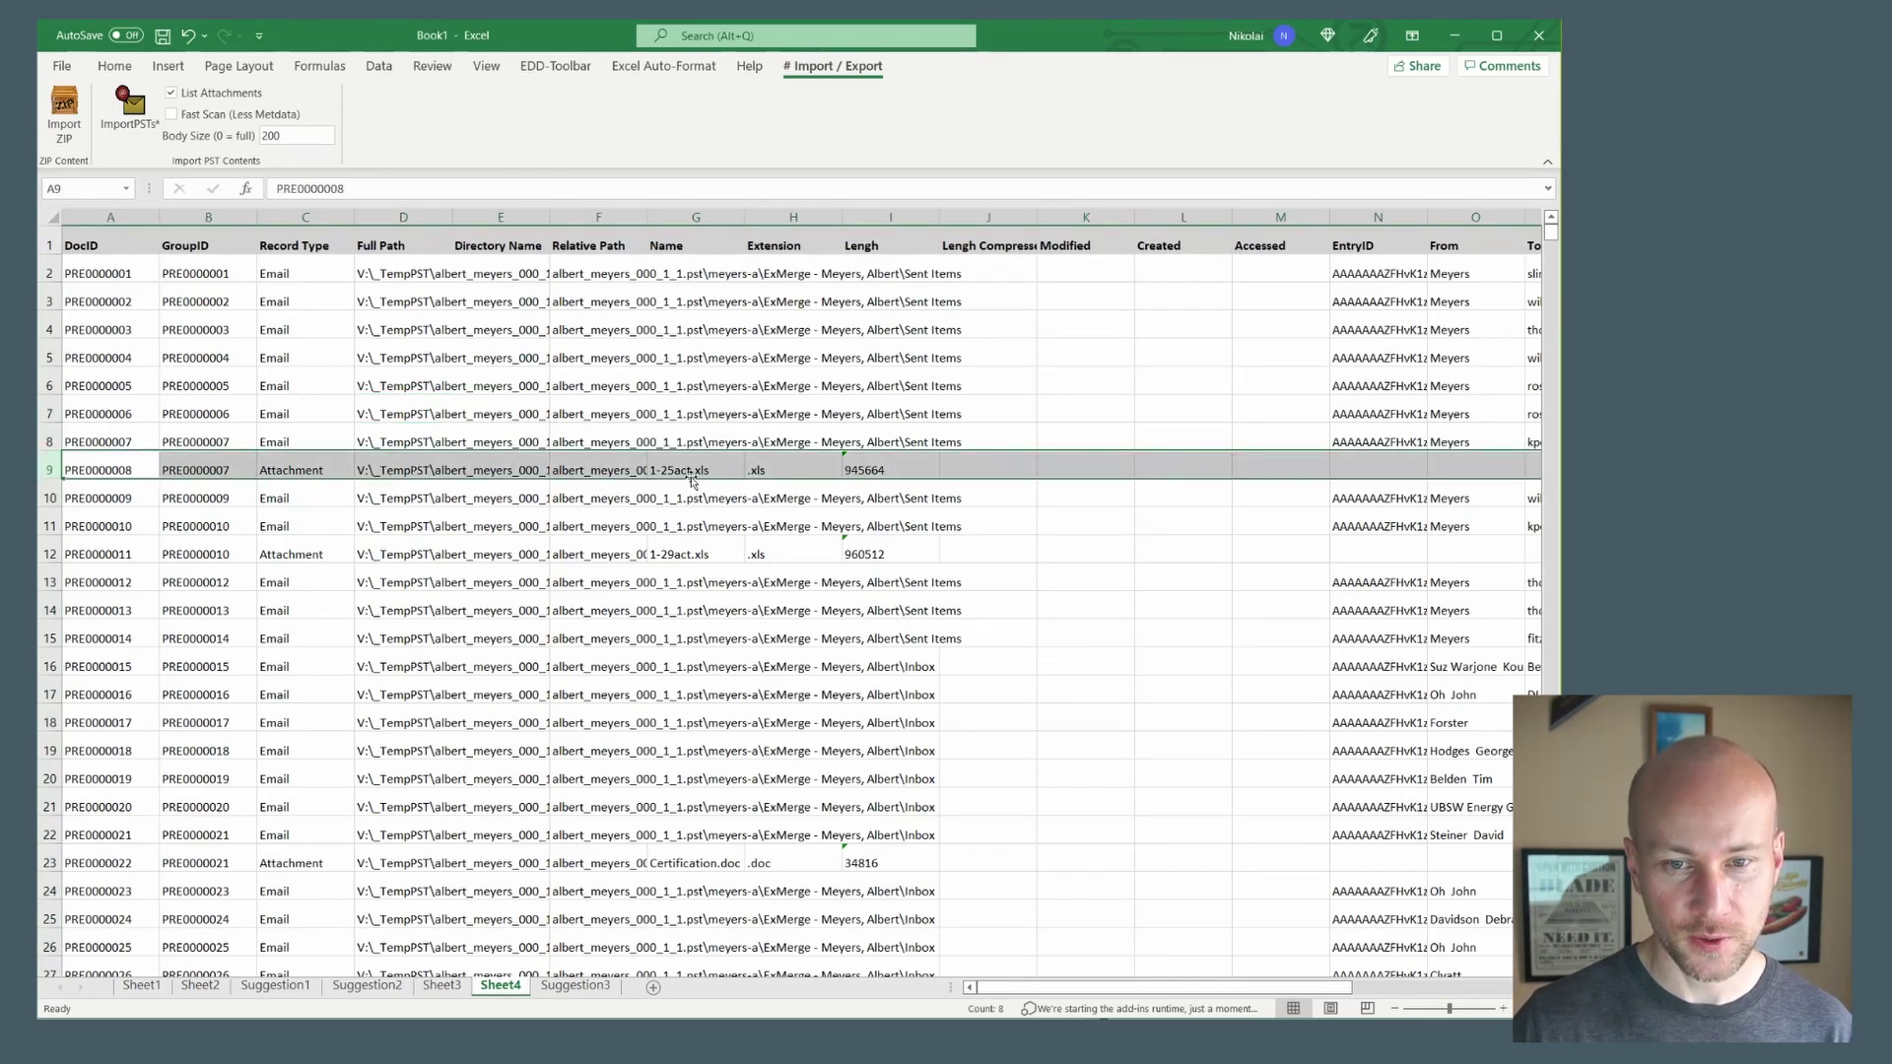
{"action": "left_click_drag", "start_coordinate": [648, 216], "coordinate": [1128, 219]}
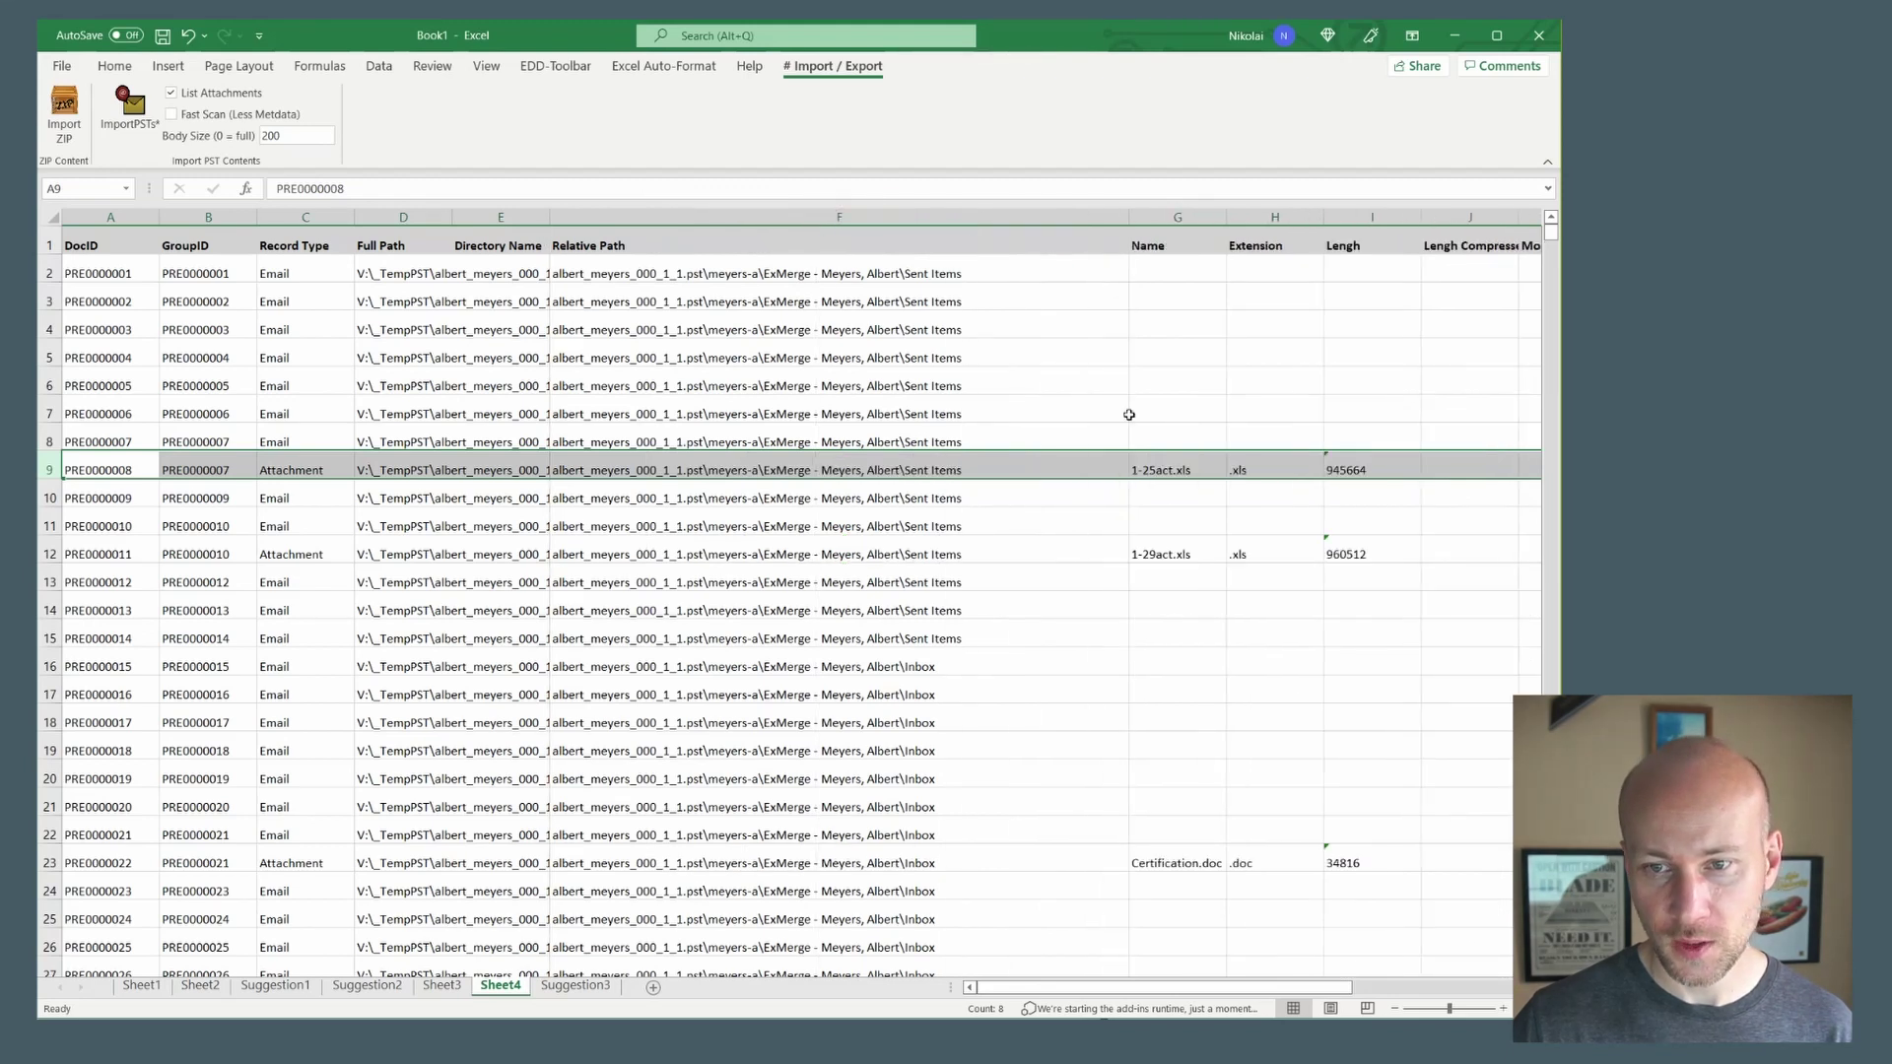
{"action": "left_click", "coordinate": [1175, 467]}
{"action": "left_click", "coordinate": [1177, 548]}
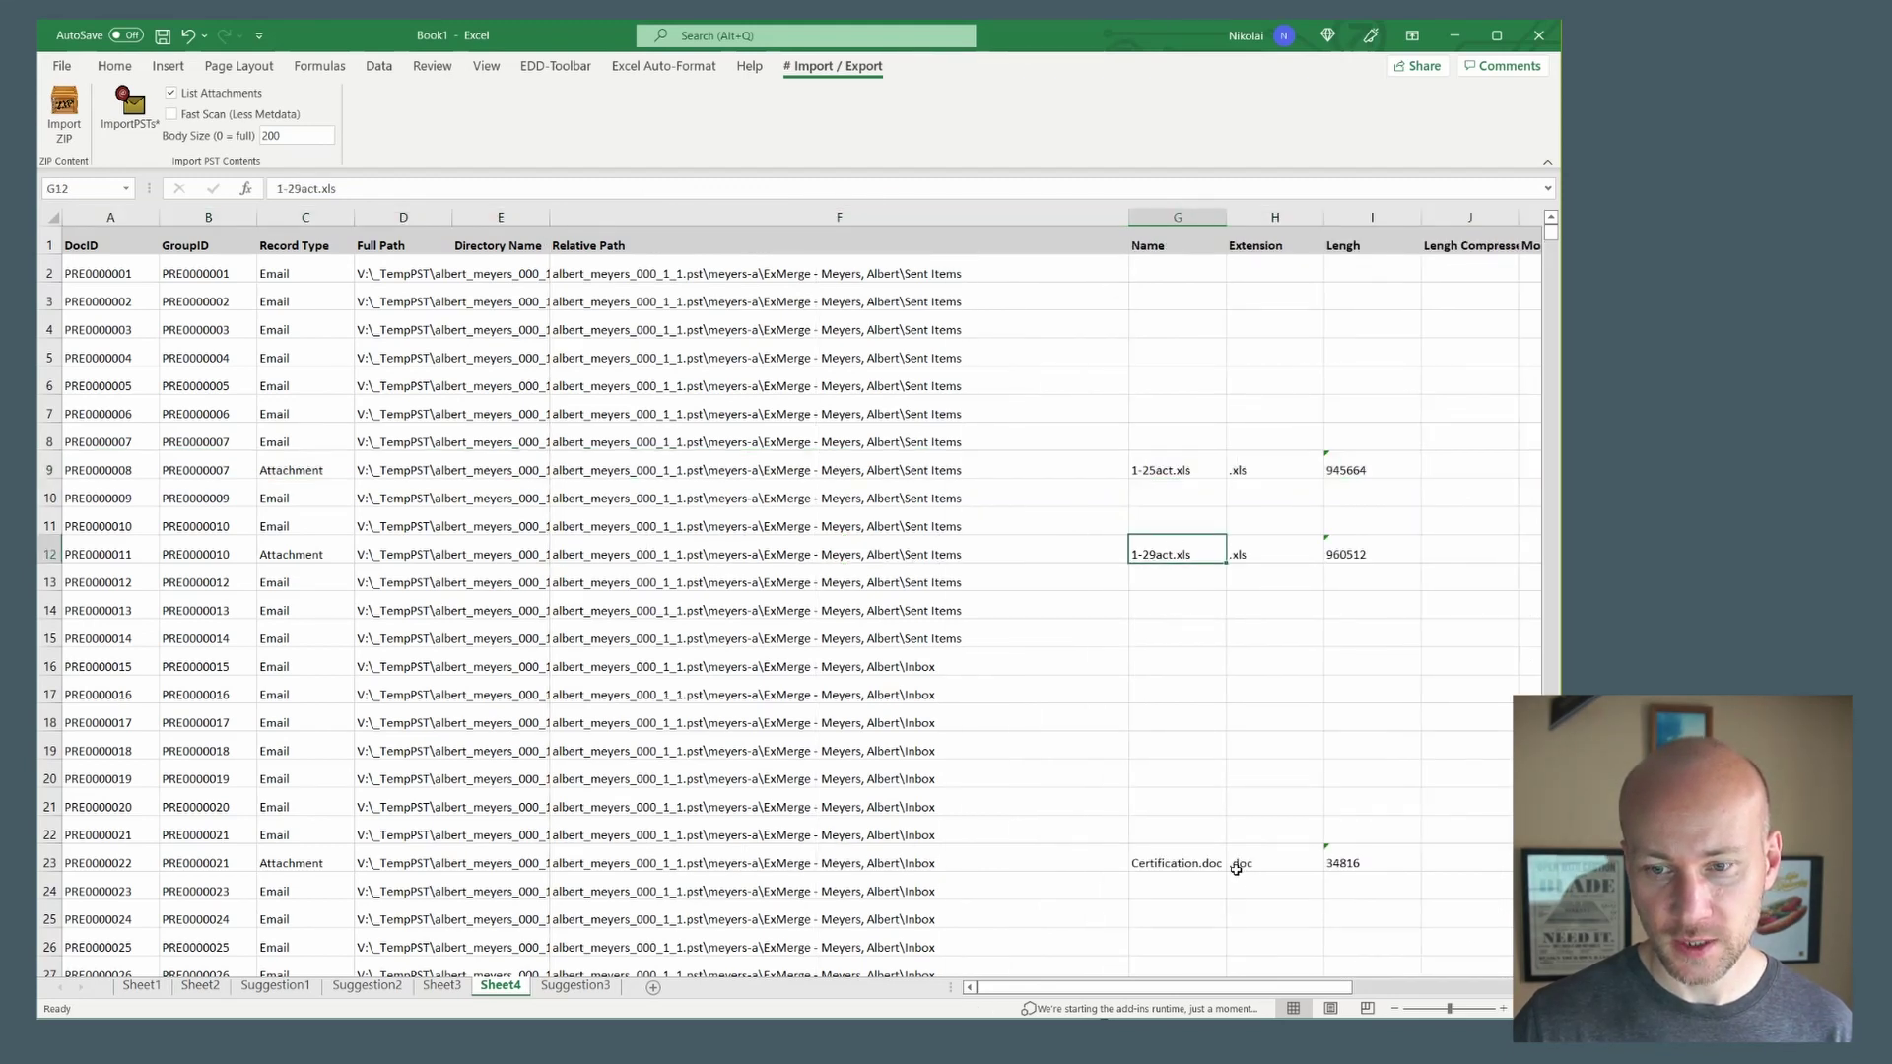
{"action": "left_click", "coordinate": [1175, 860]}
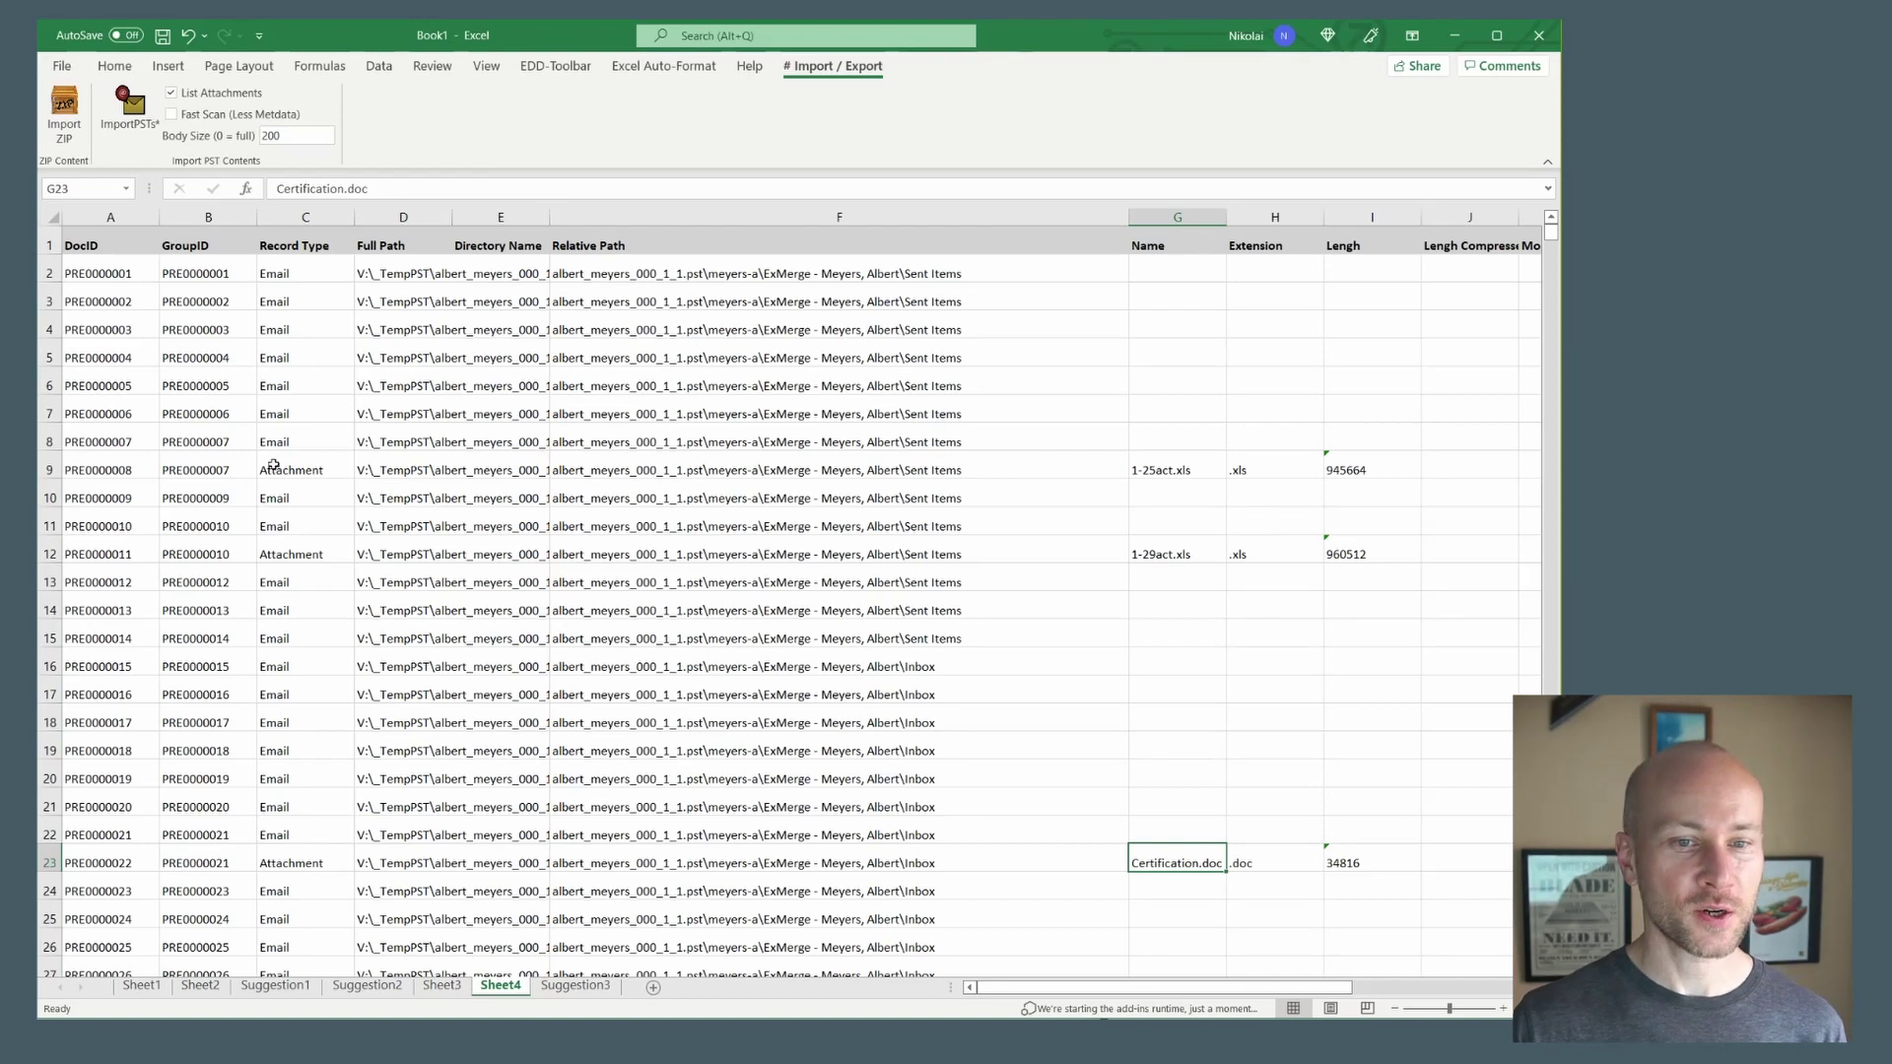